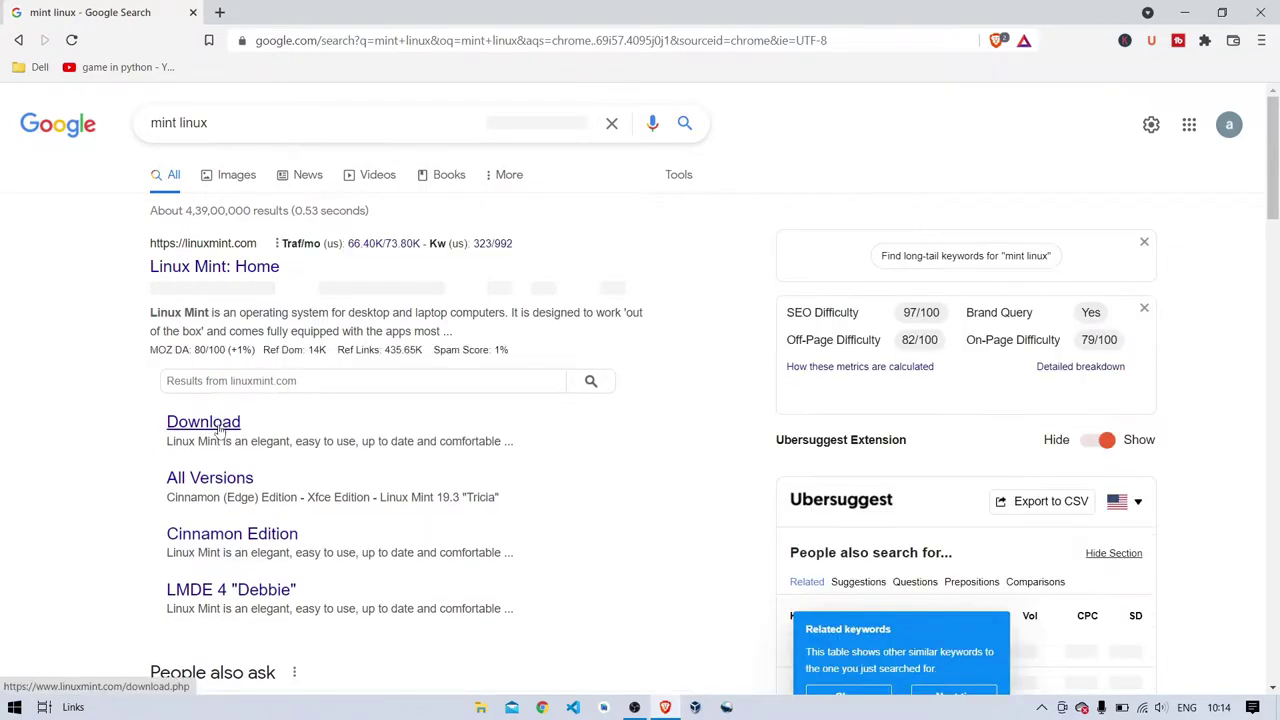
- Open the Linux Mint download page from the search result and find the Cinnamon Edition section
click(221, 428)
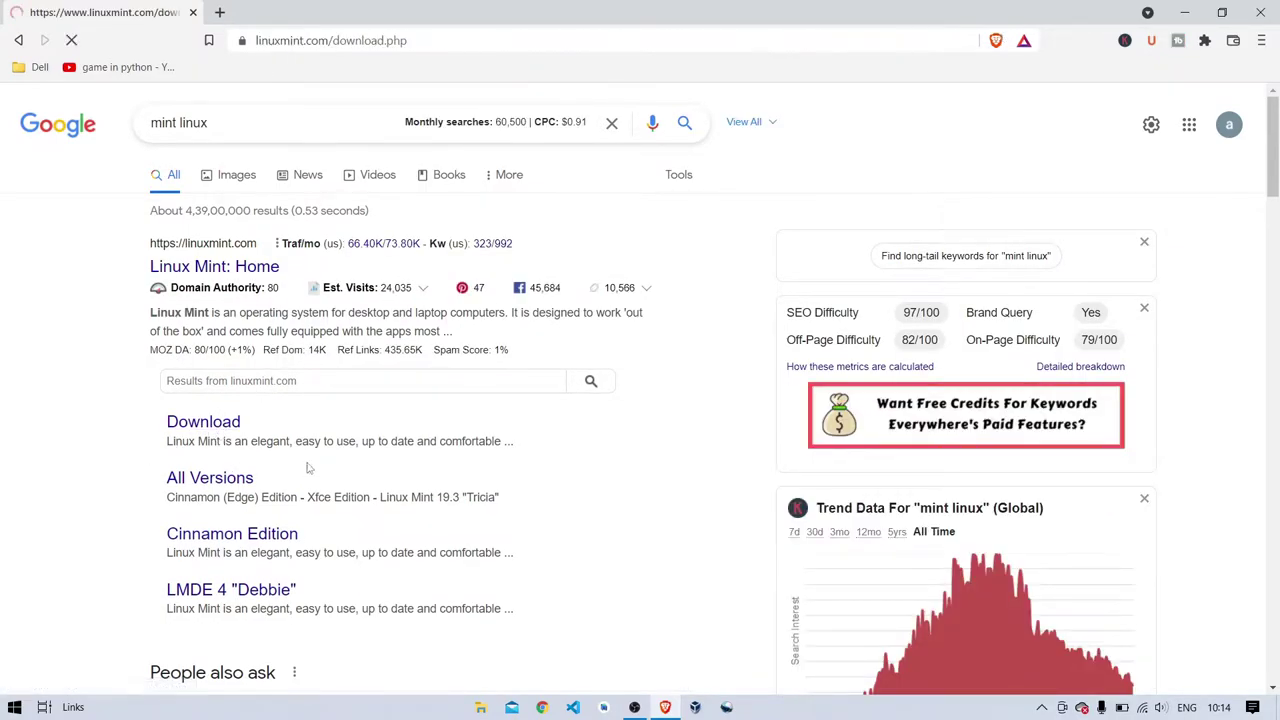
scroll(523, 478, down, 7)
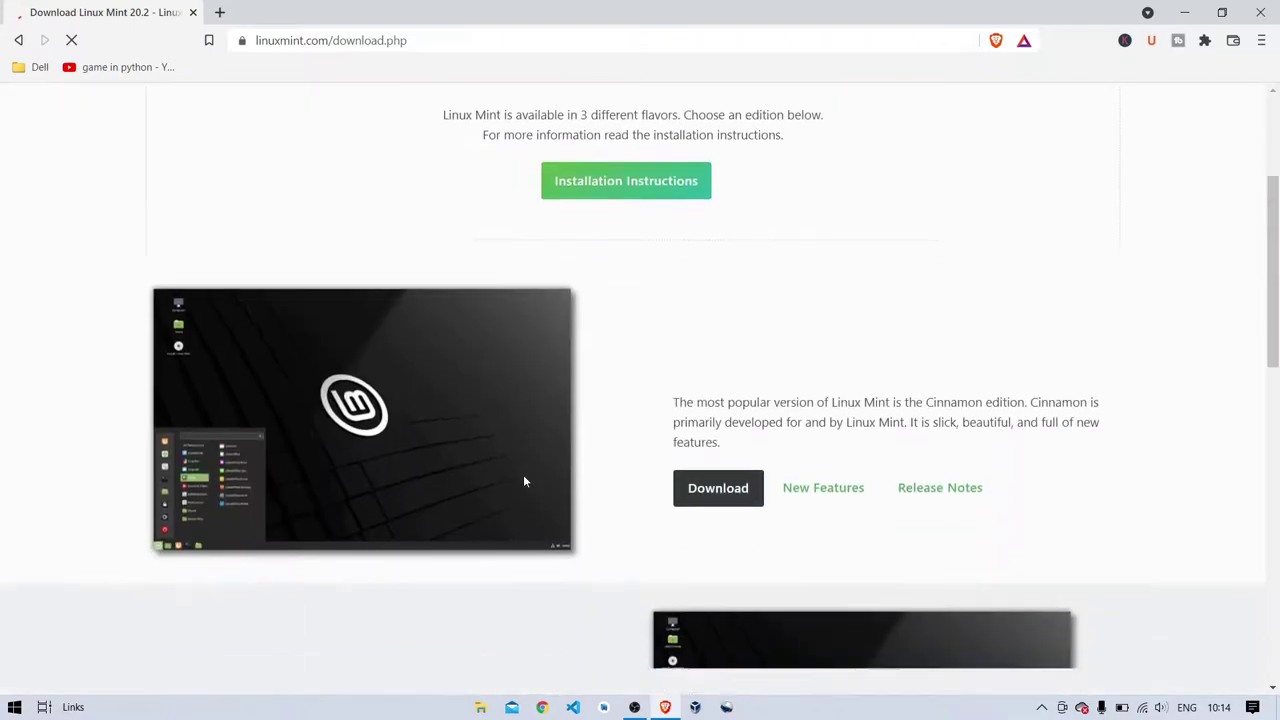
scroll(523, 481, up, 3)
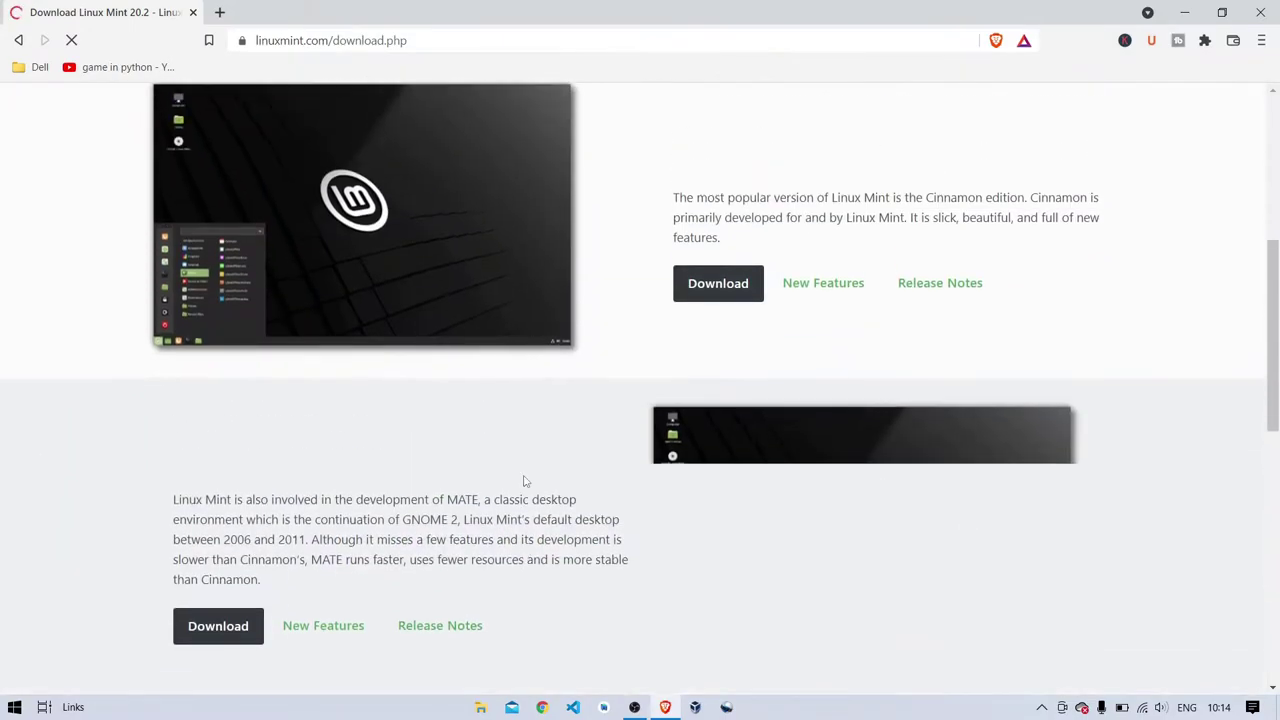
scroll(523, 481, up, 2)
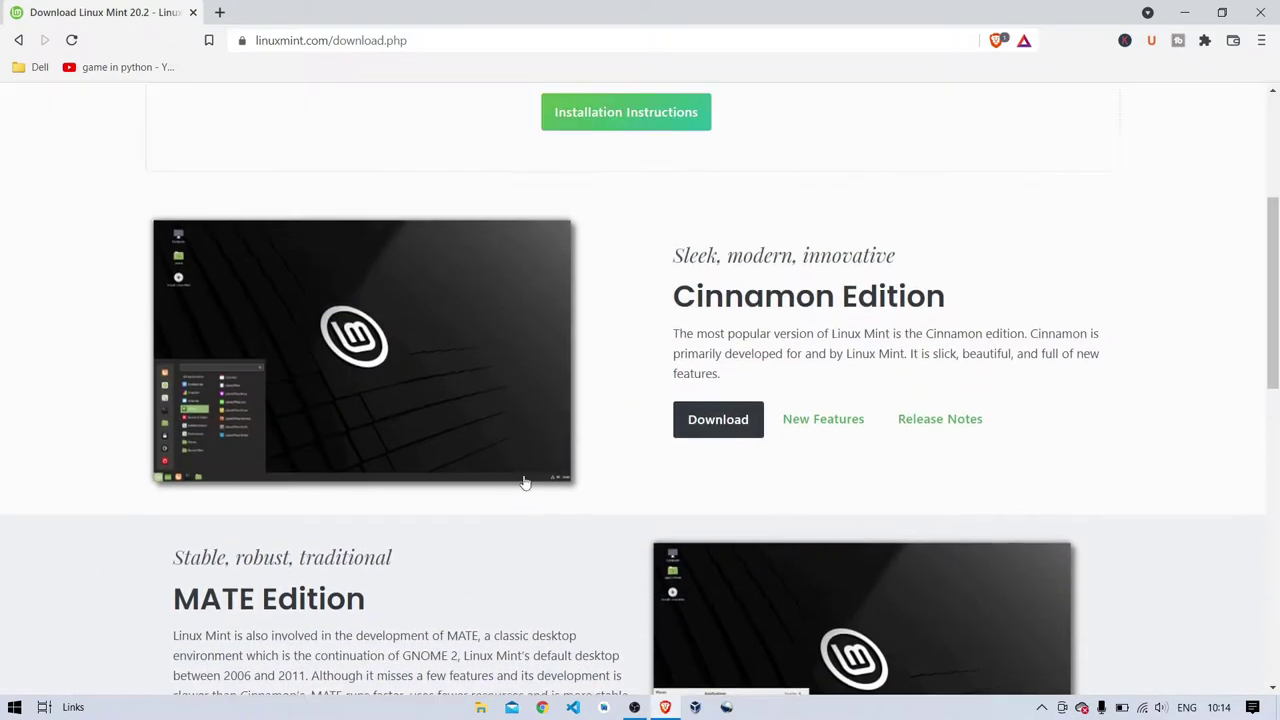
- Open the Cinnamon Edition download page and look through its mirror list
click(733, 425)
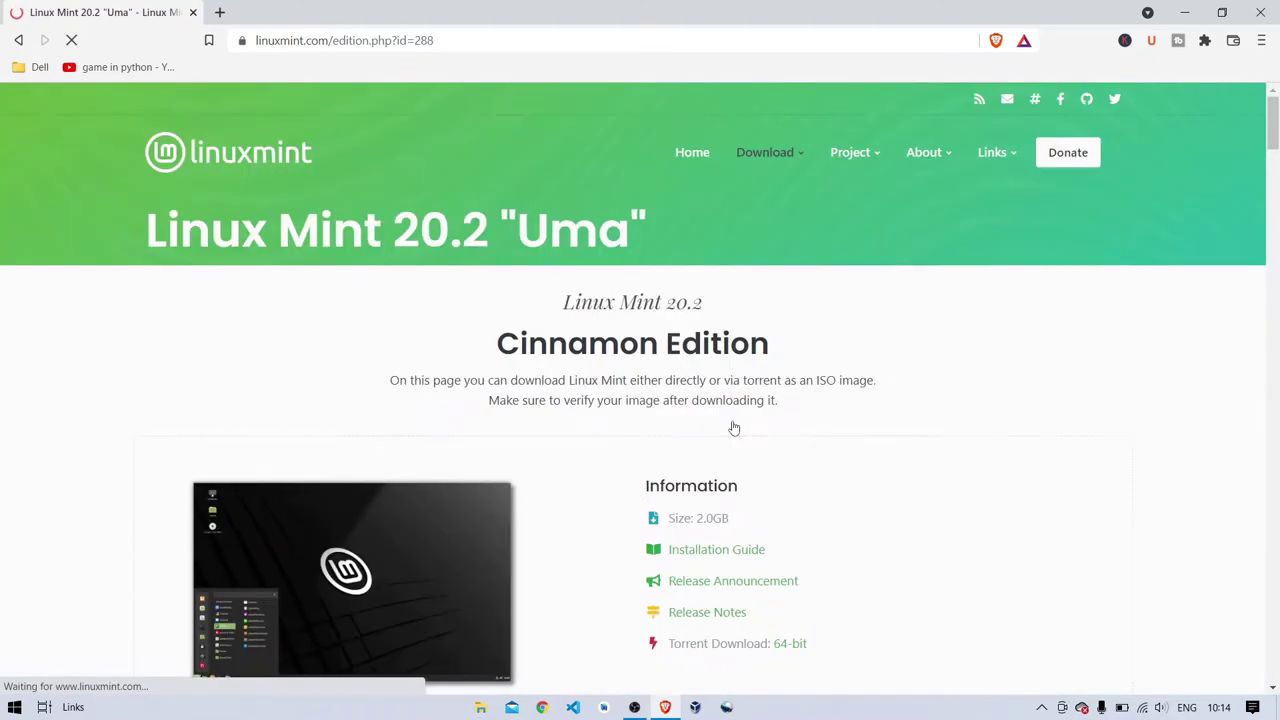
scroll(733, 428, down, 4)
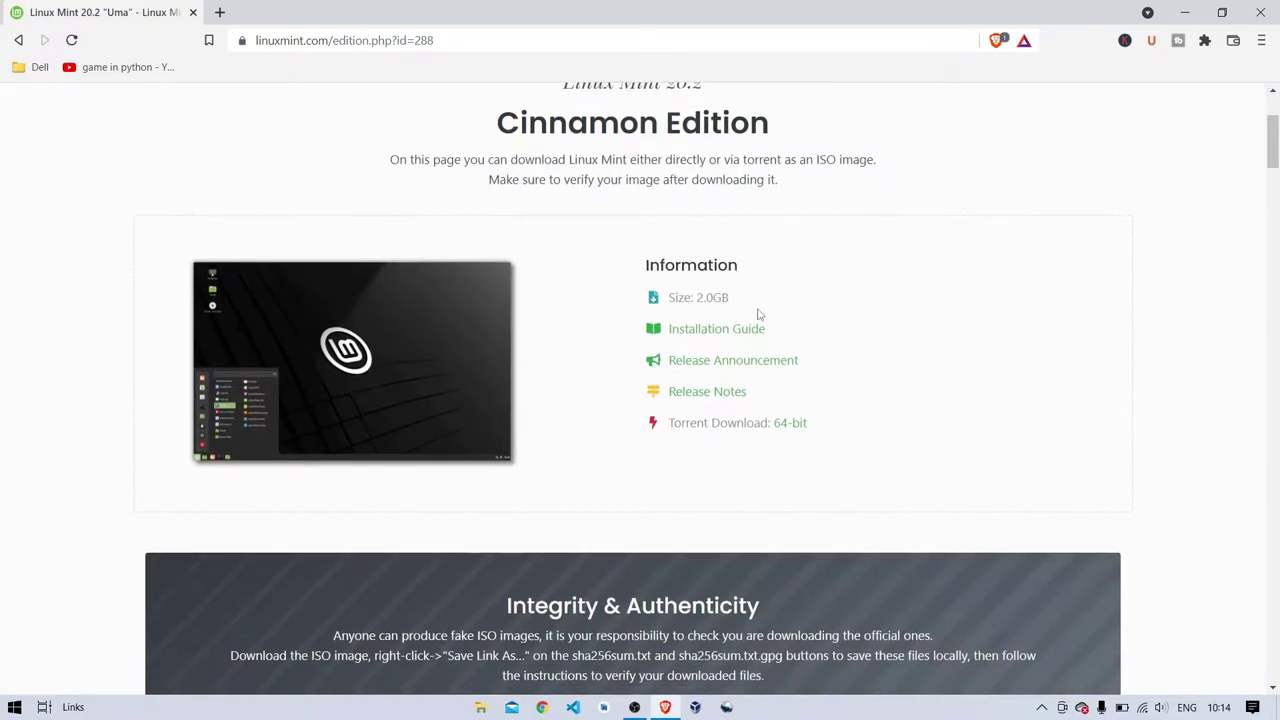
scroll(758, 315, up, 1)
scroll(758, 315, down, 3)
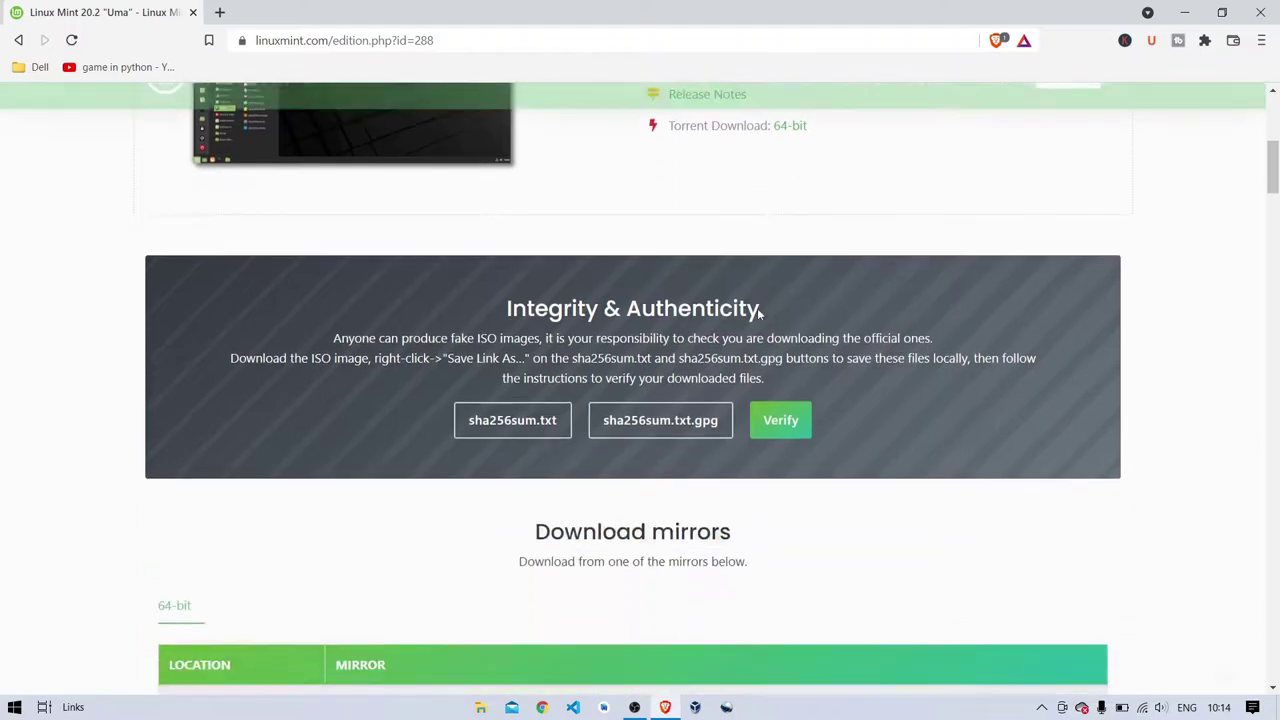
scroll(758, 315, down, 2)
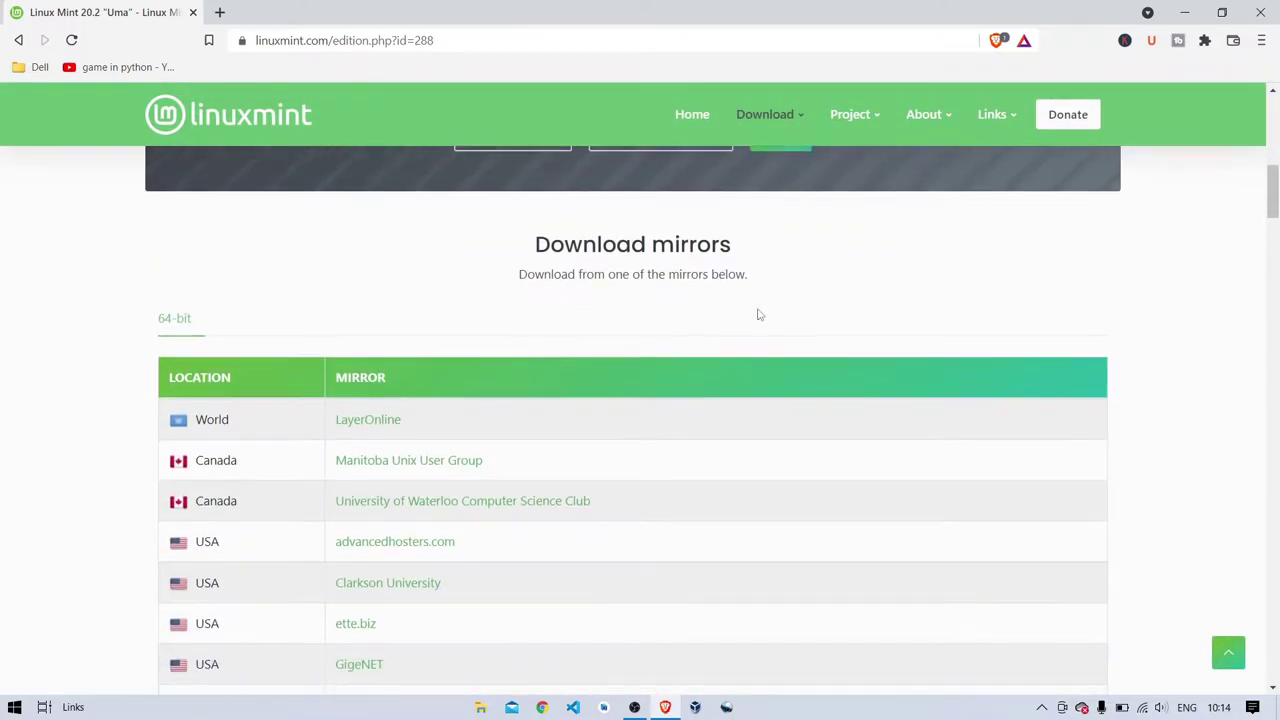
scroll(510, 344, down, 4)
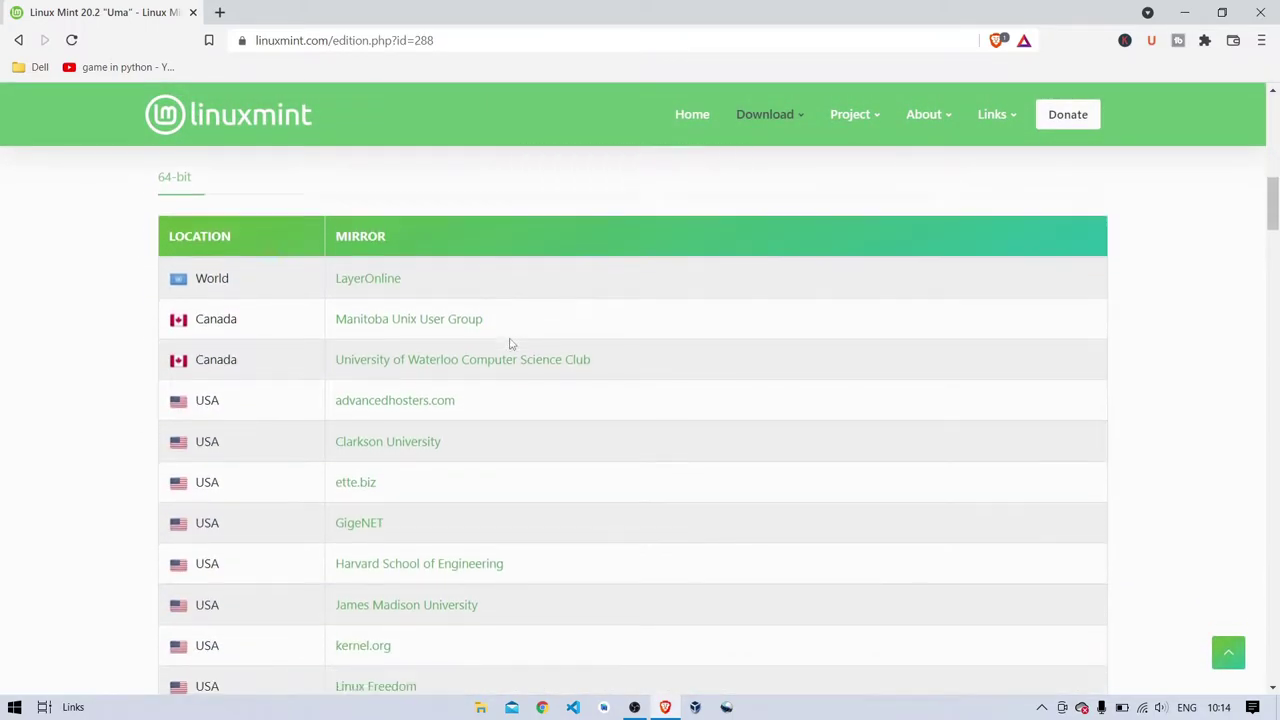
scroll(510, 344, down, 17)
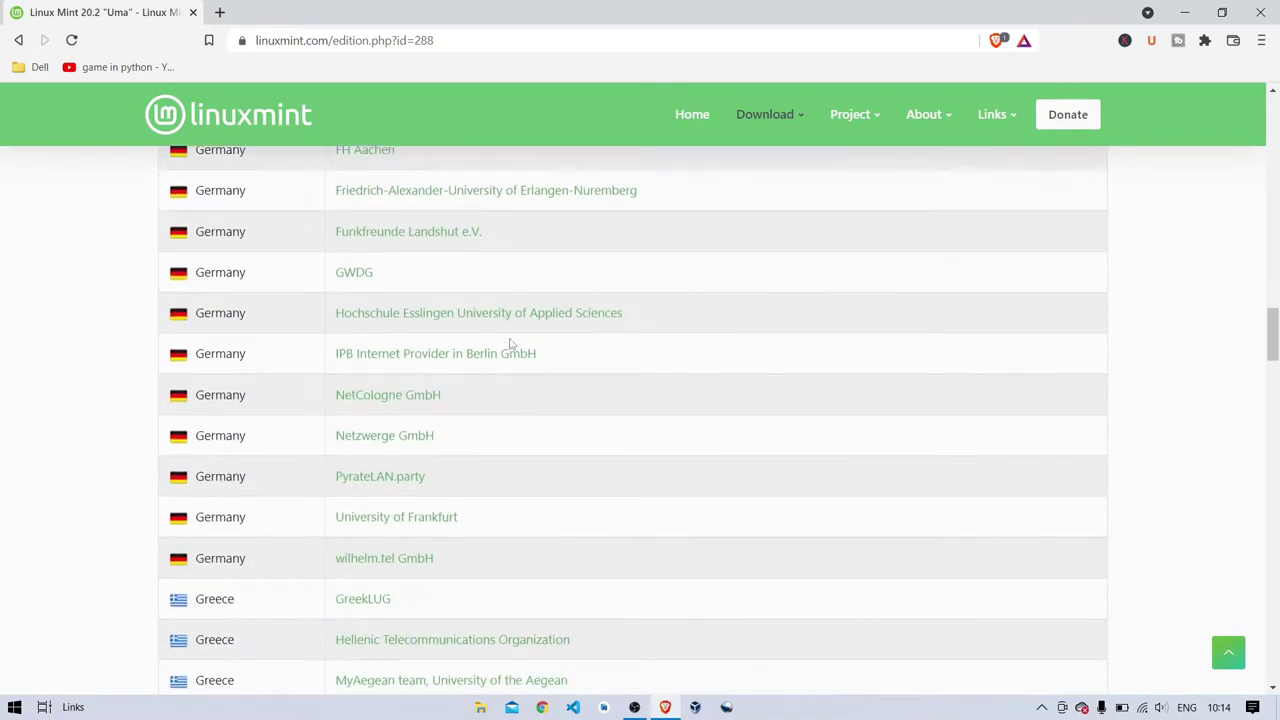
scroll(510, 344, down, 20)
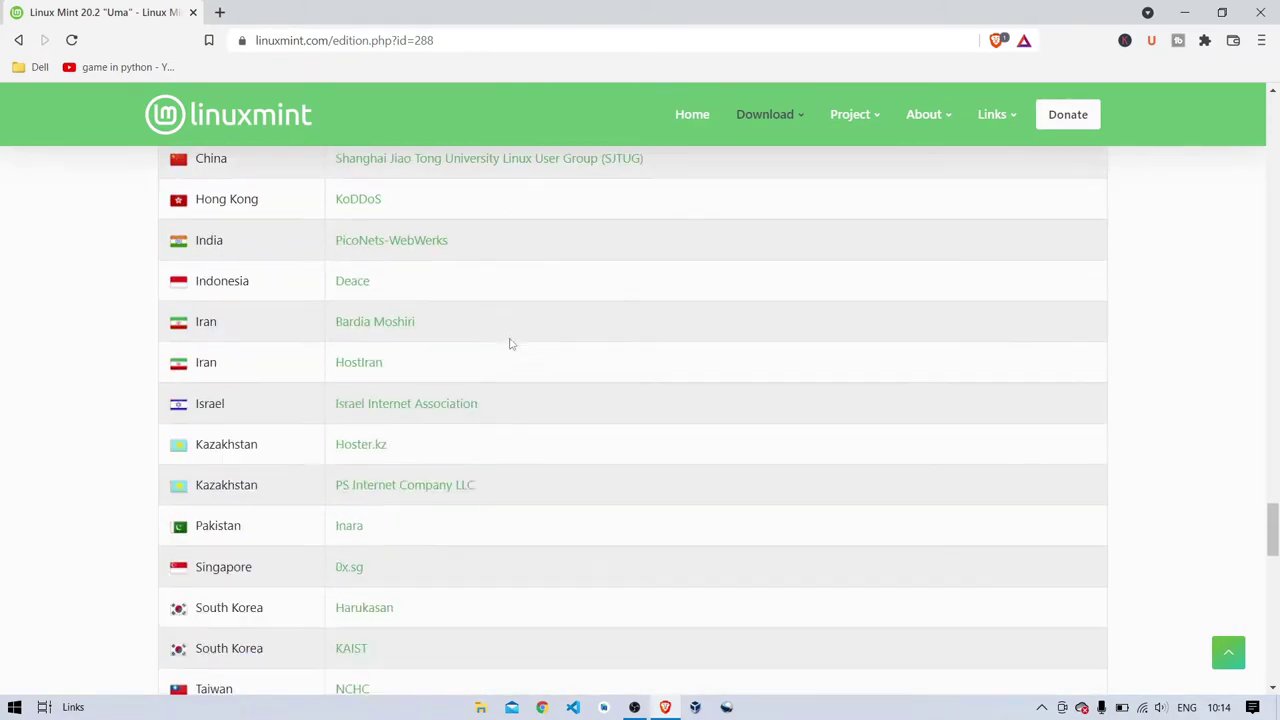
scroll(510, 344, up, 2)
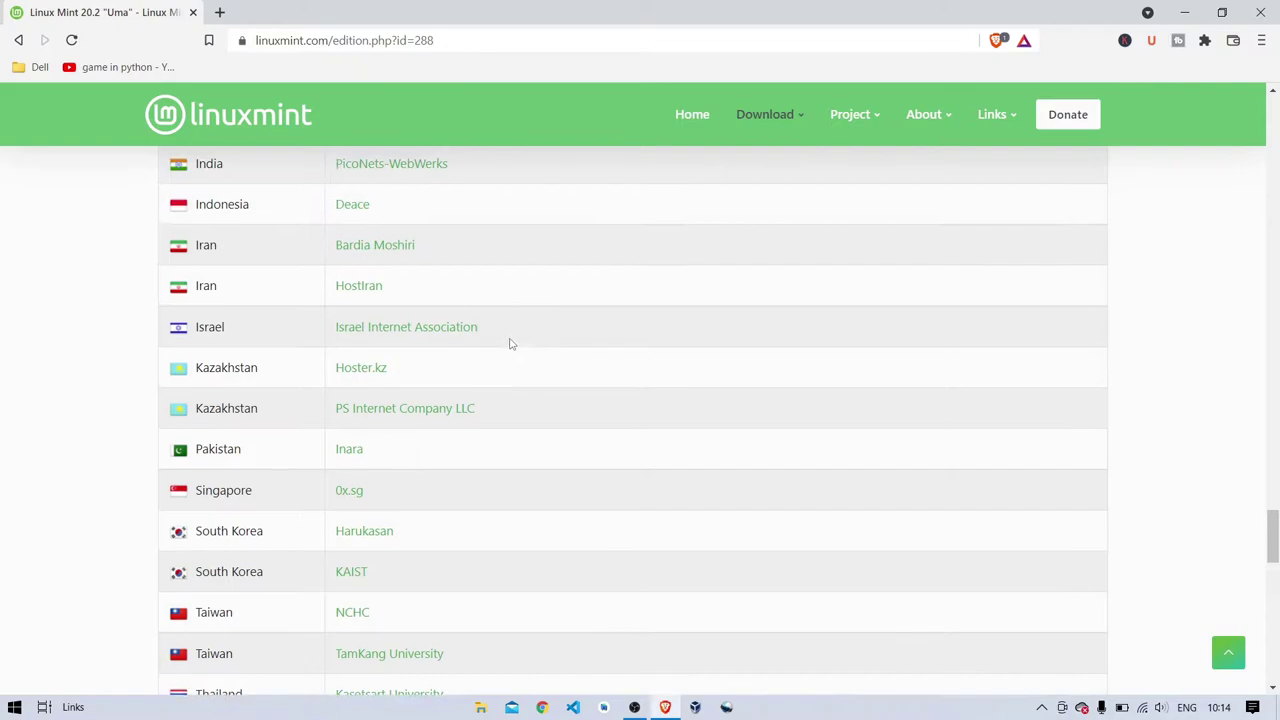
scroll(510, 344, up, 1)
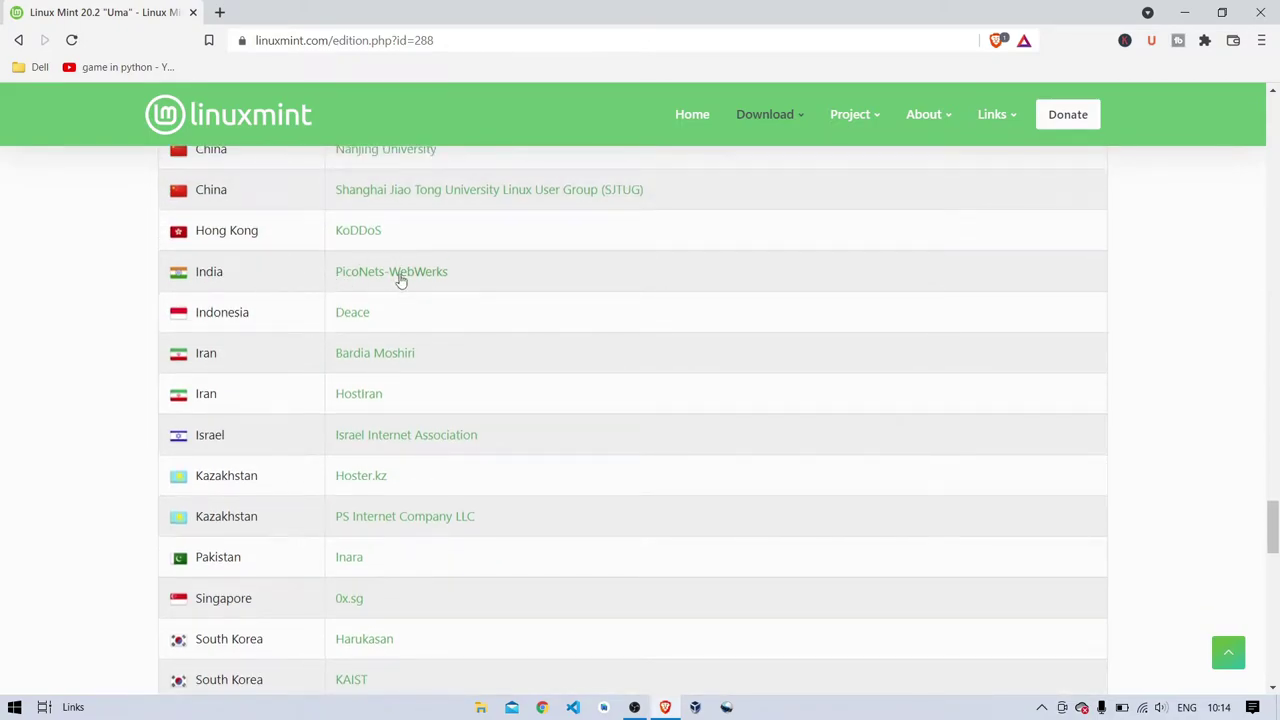
- Download the Cinnamon 64-bit ISO from the PicoNets-WebWerks mirror into Downloads
click(400, 277)
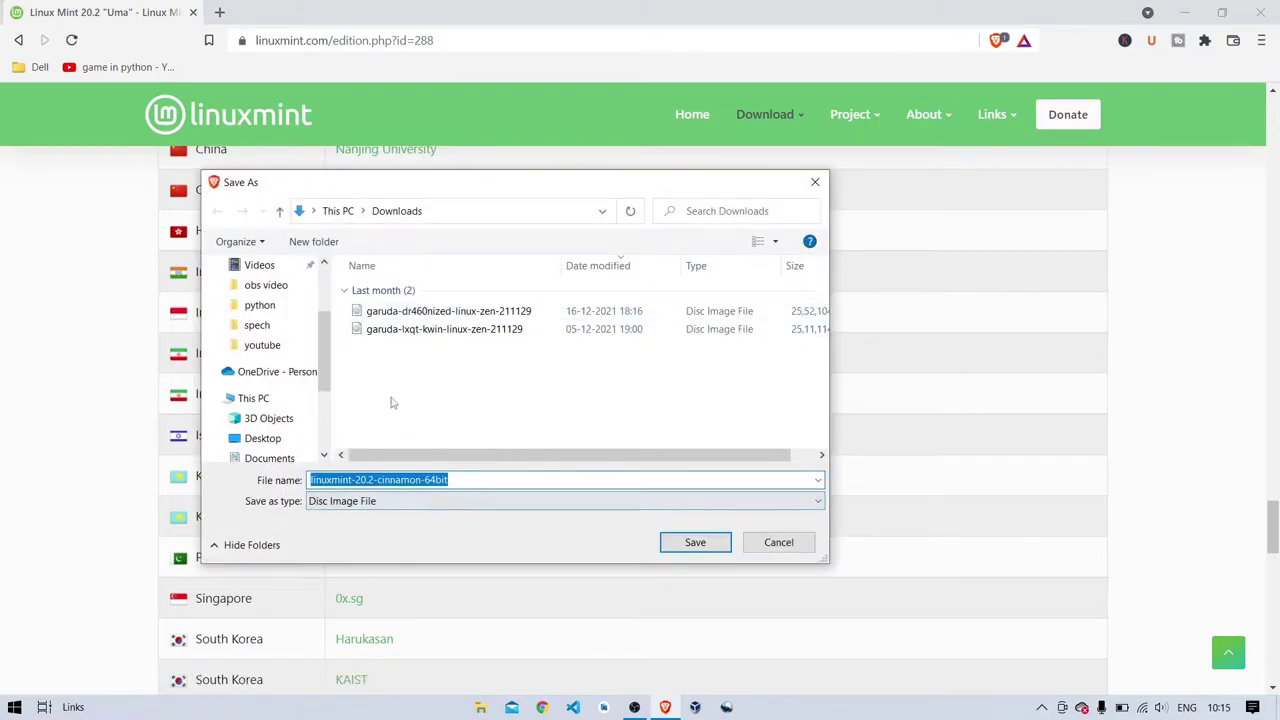
click(688, 543)
scroll(841, 543, up, 20)
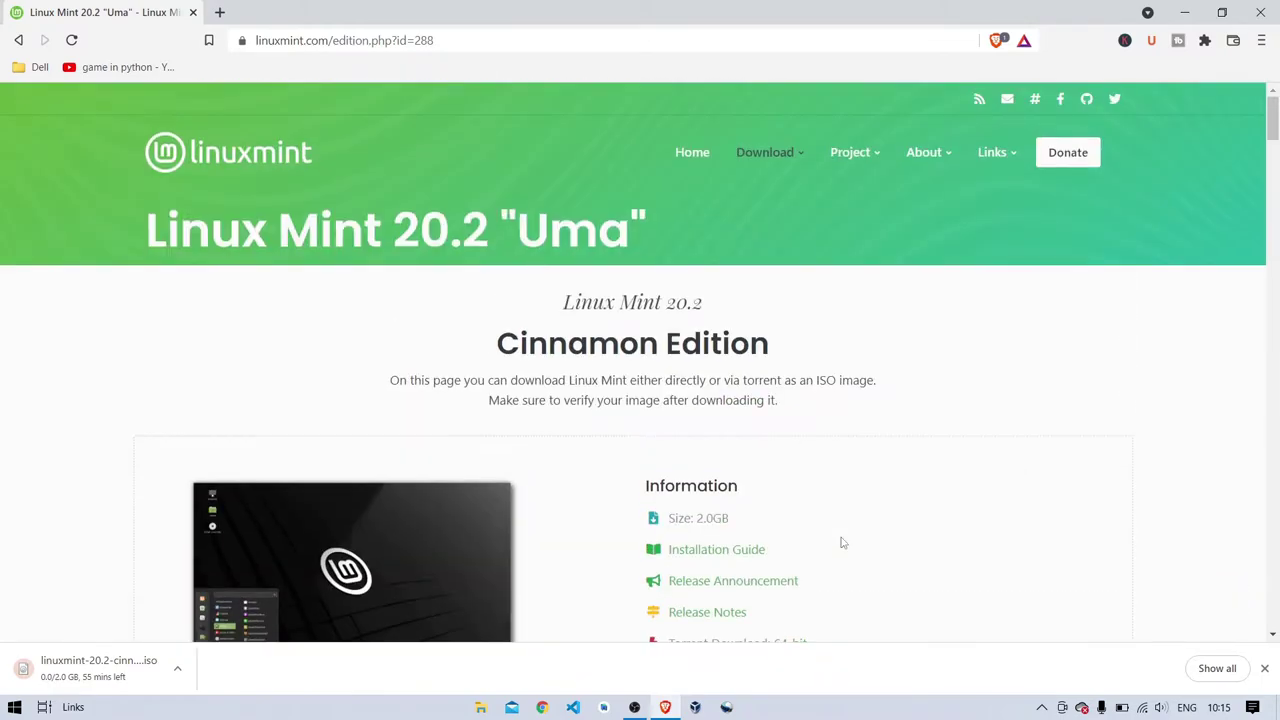
scroll(841, 543, down, 6)
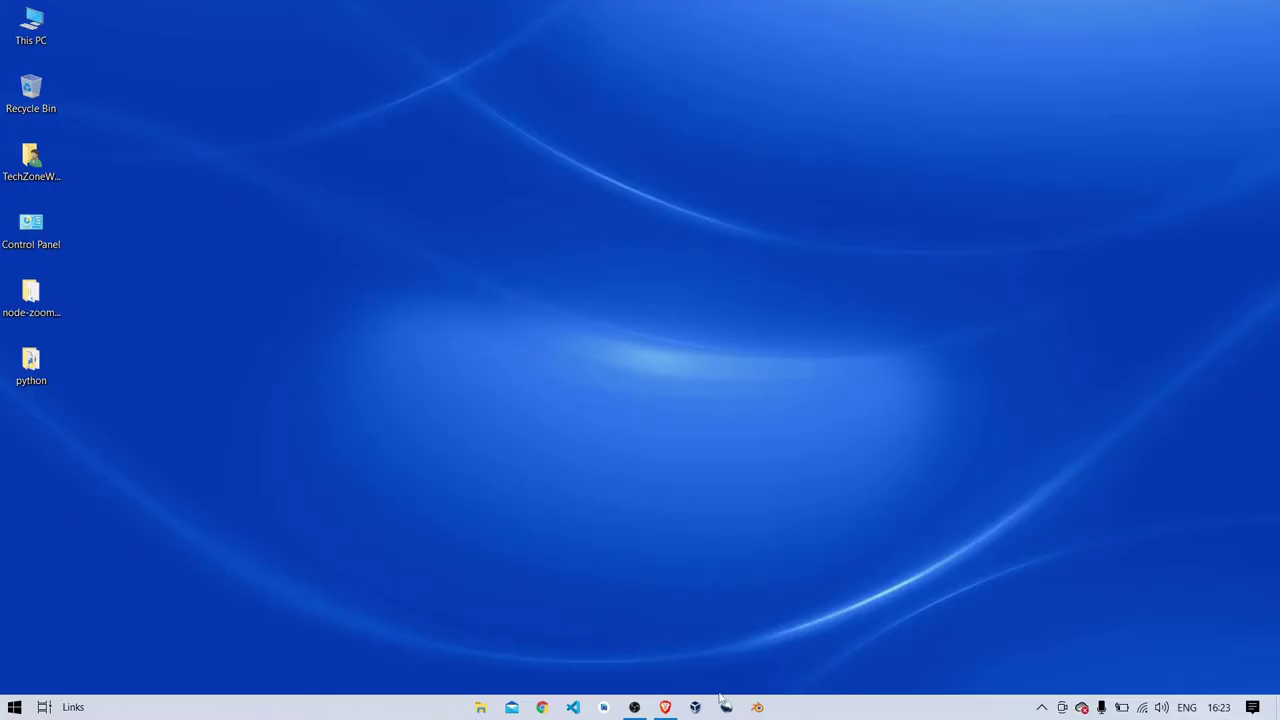
- Start a new VM named 'mint linux' with version Linux 2.6 / 3.x / 4.x (64-bit)
click(697, 708)
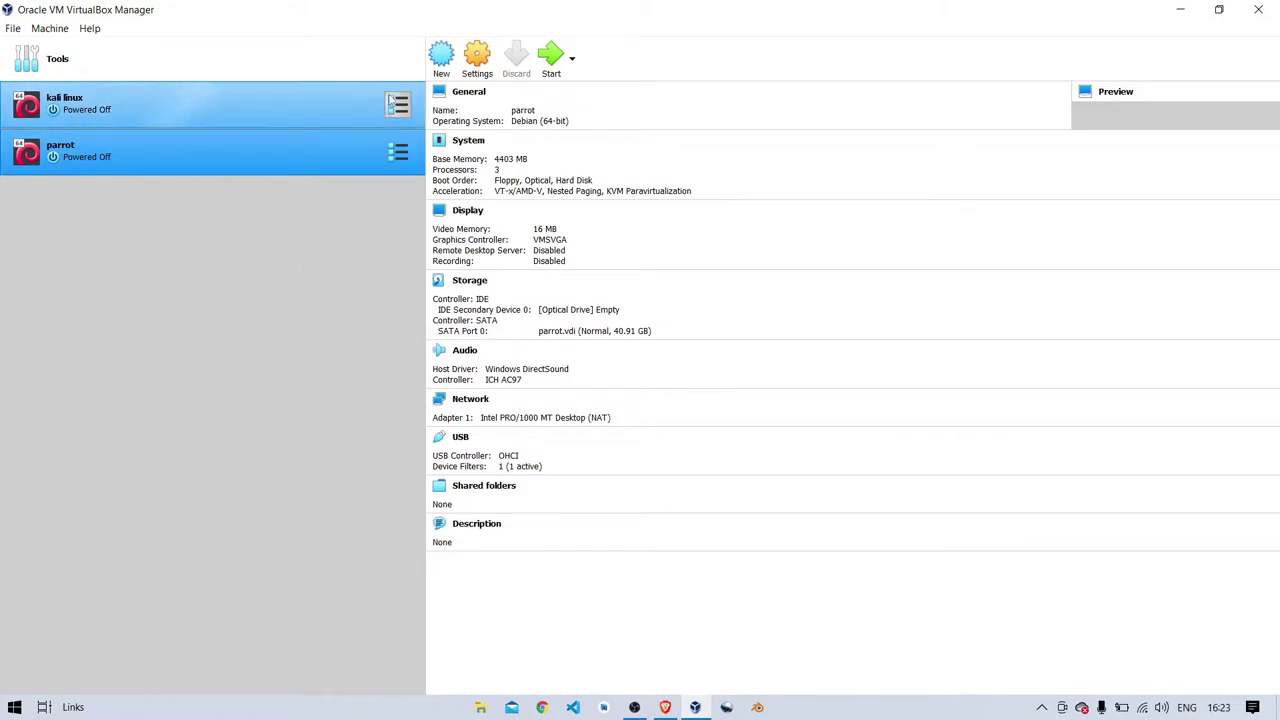
click(441, 58)
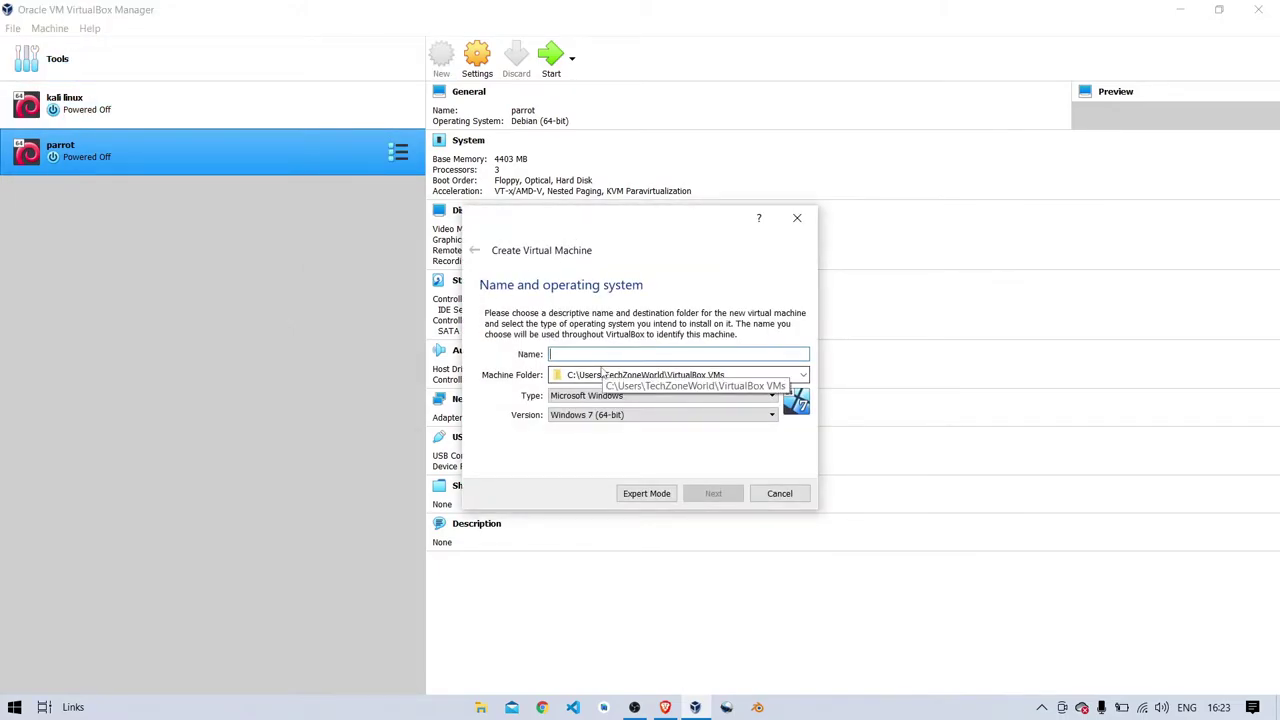
text(mint linux)
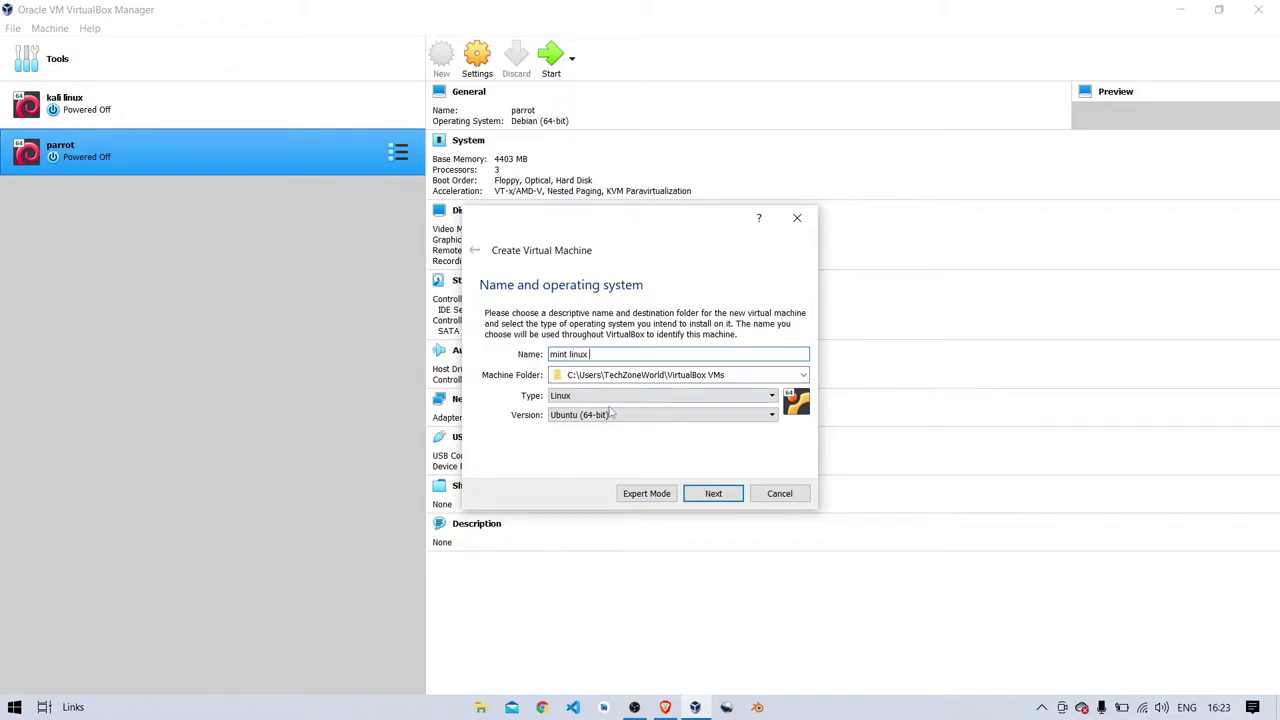
click(620, 414)
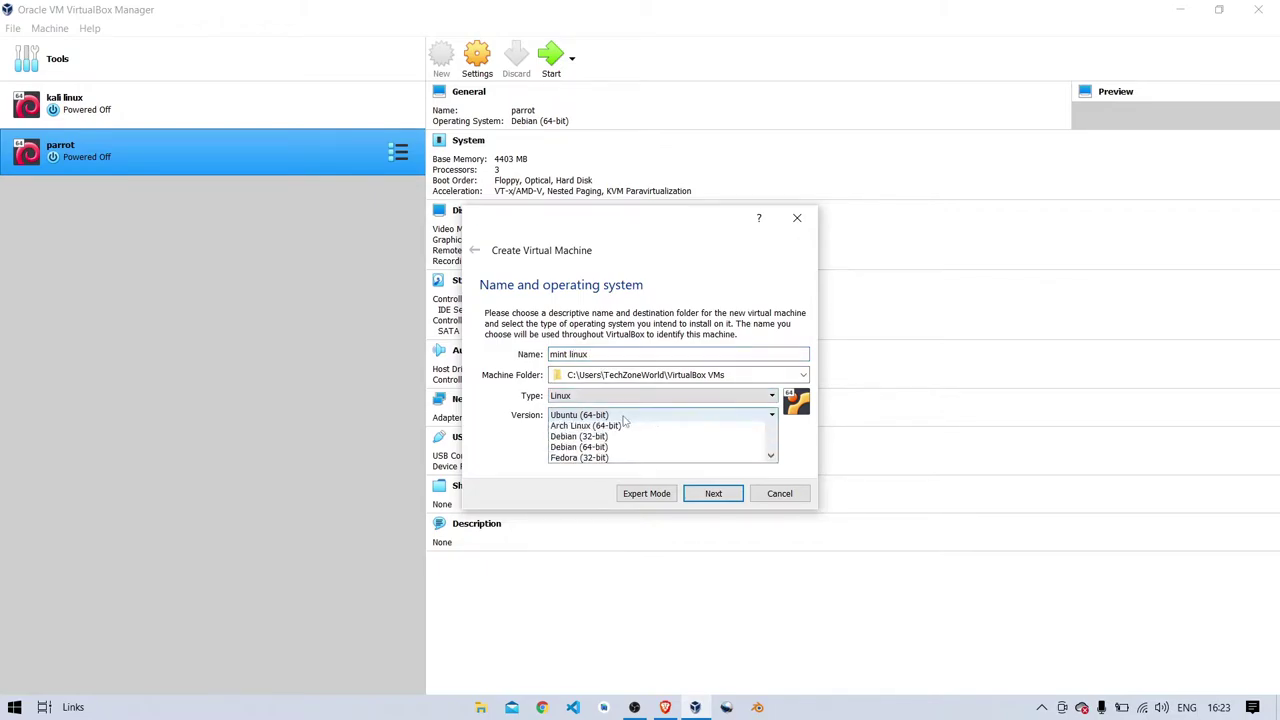
scroll(627, 449, up, 5)
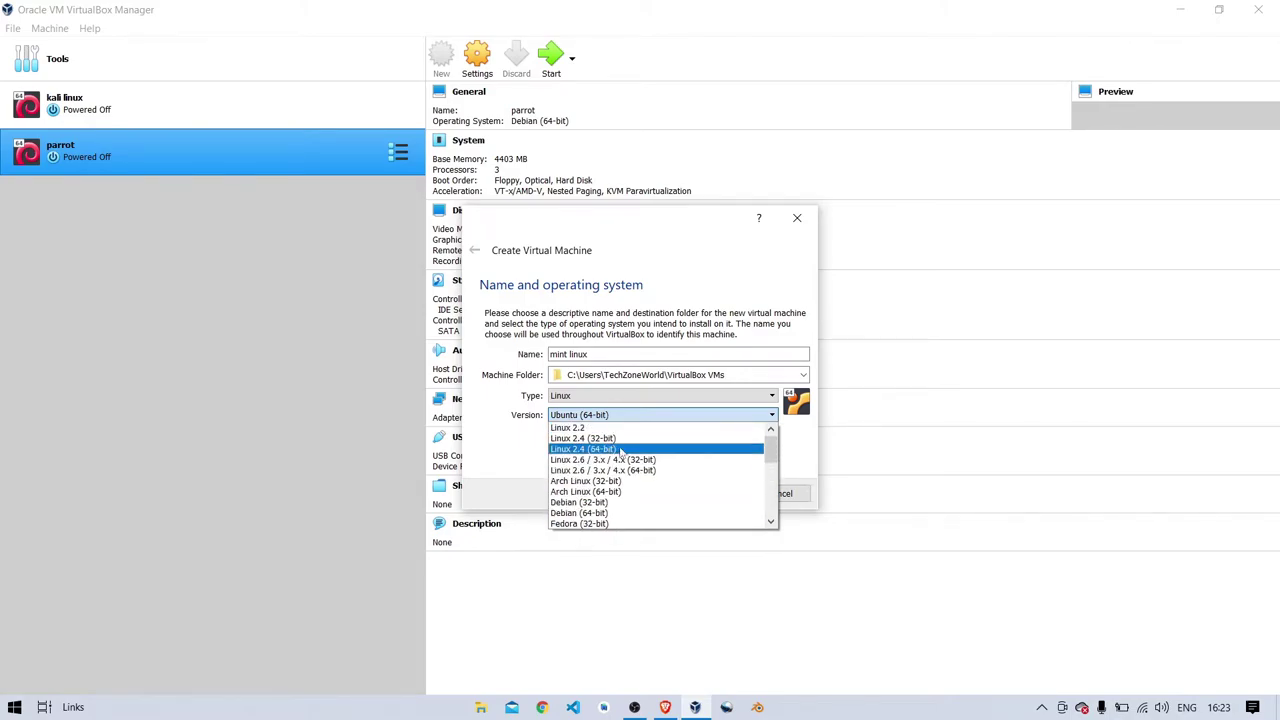
click(632, 470)
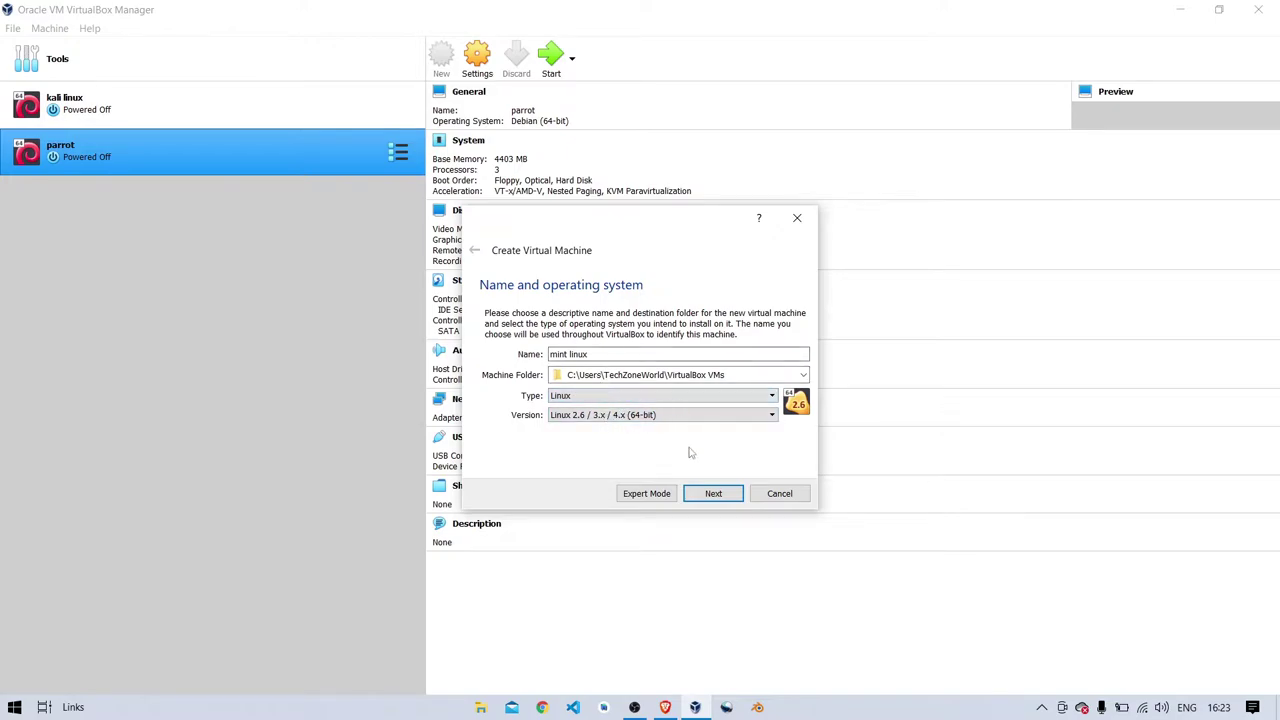
- Give the mint linux VM 4277 MB of memory
click(721, 500)
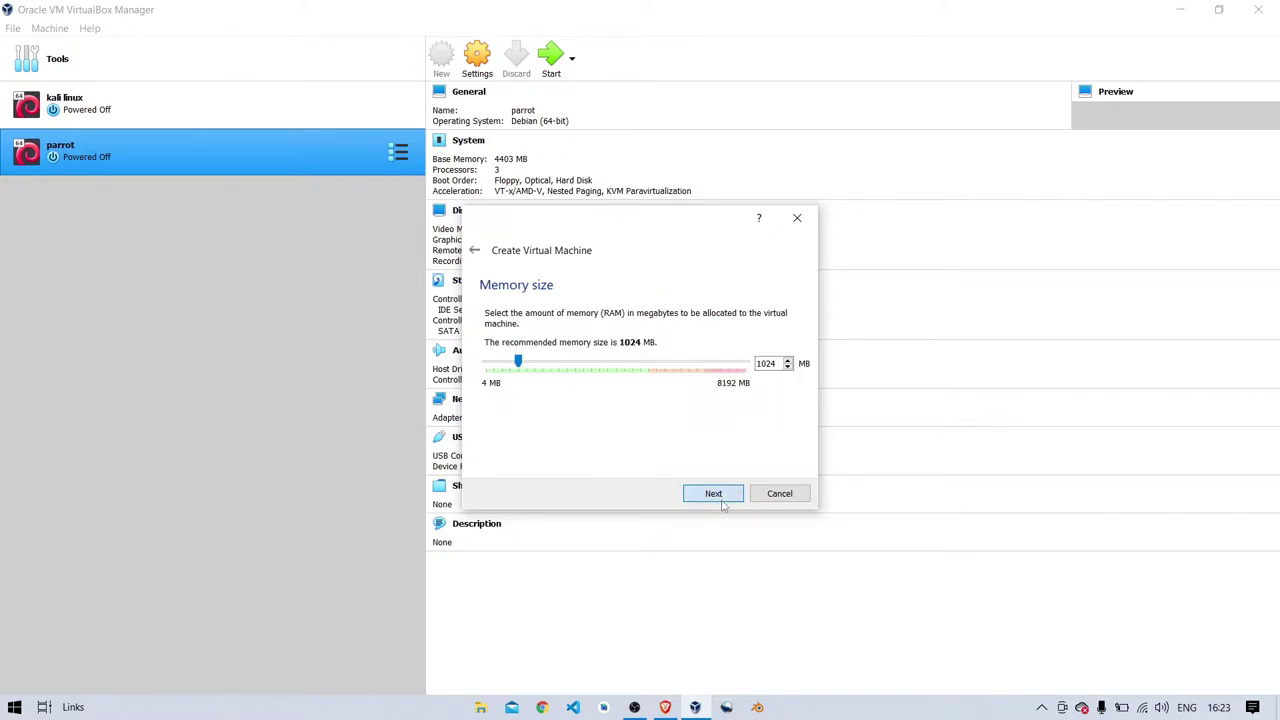
drag(520, 363, 624, 368)
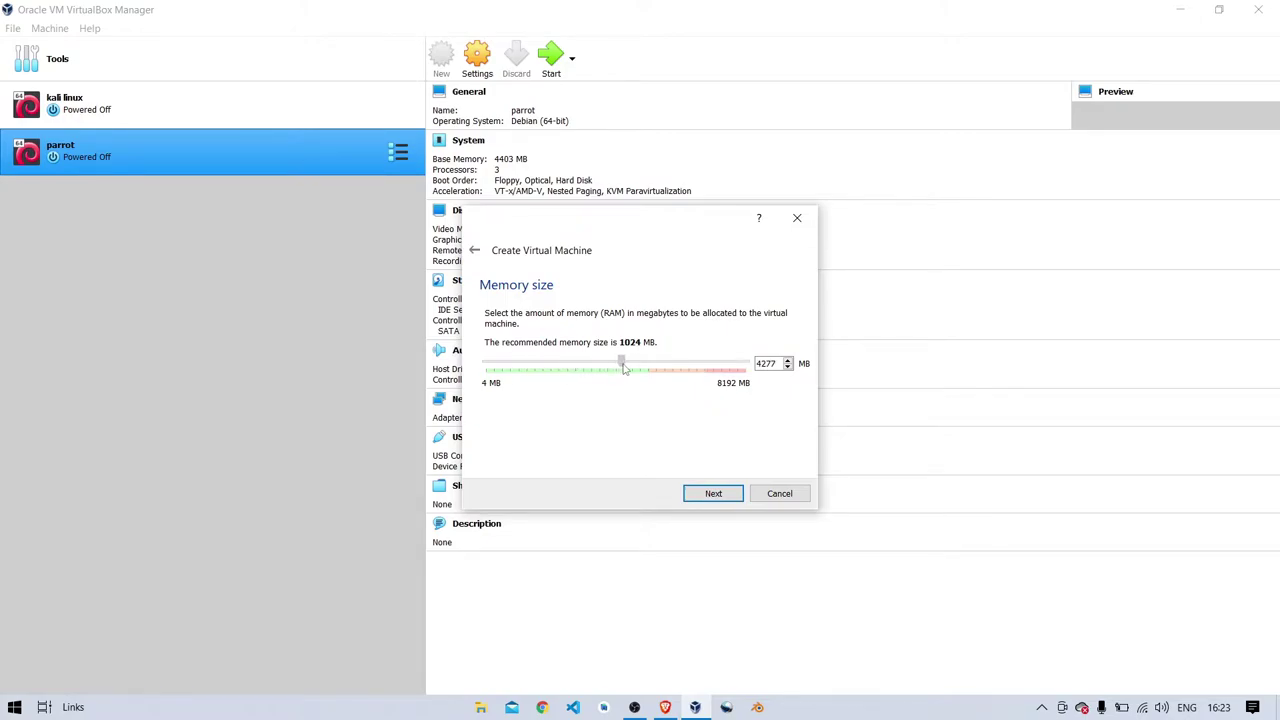
click(713, 492)
- Create a dynamically allocated 40.91 GB VDI virtual hard disk for the VM
click(706, 493)
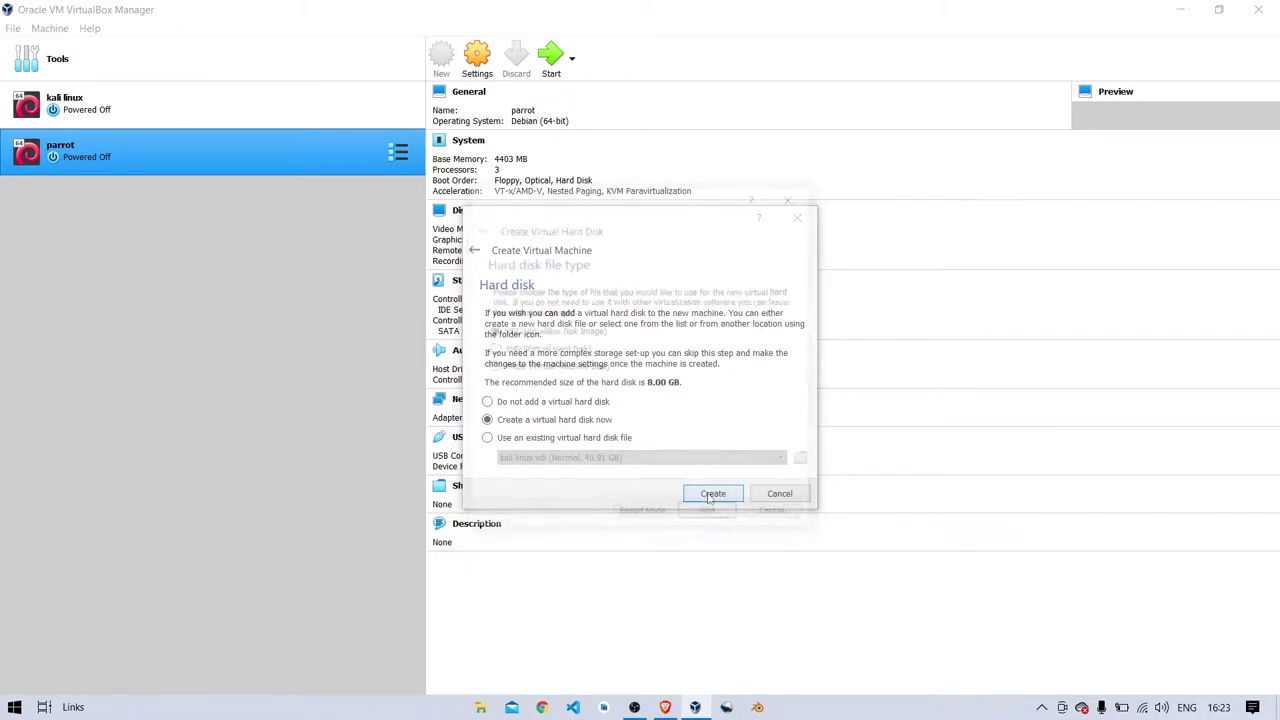
click(711, 516)
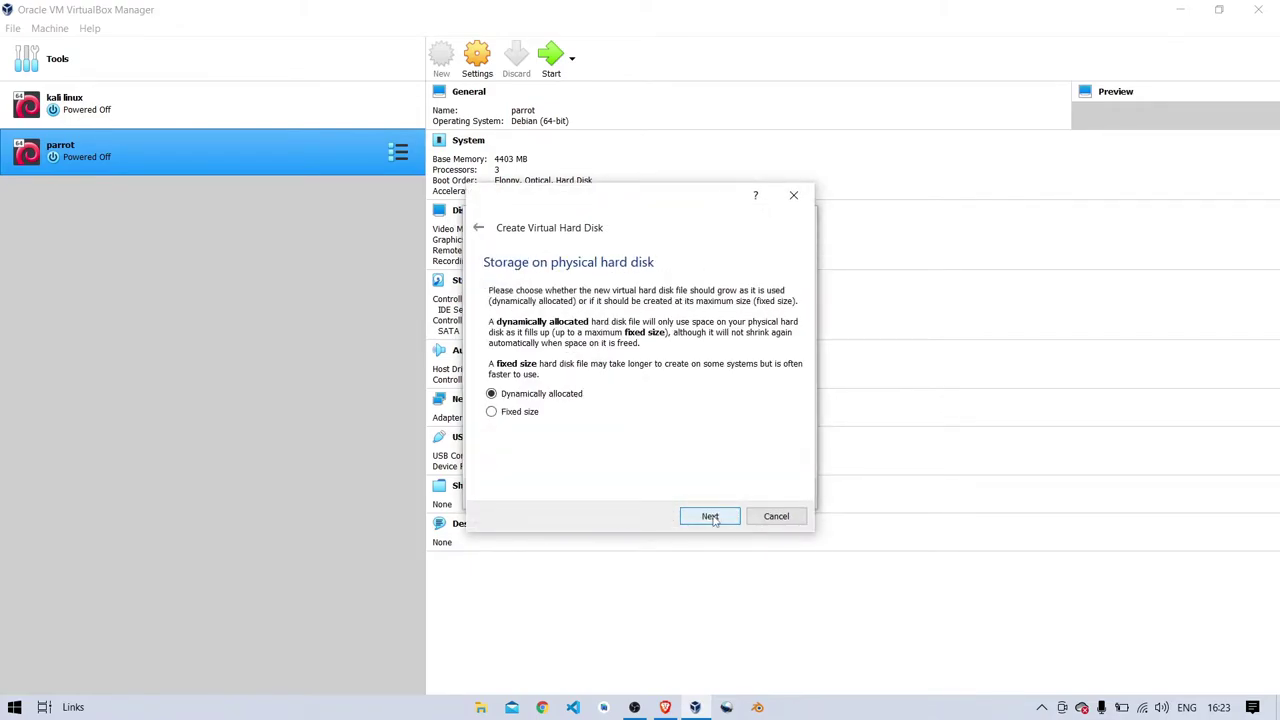
click(712, 517)
drag(625, 373, 654, 373)
click(718, 519)
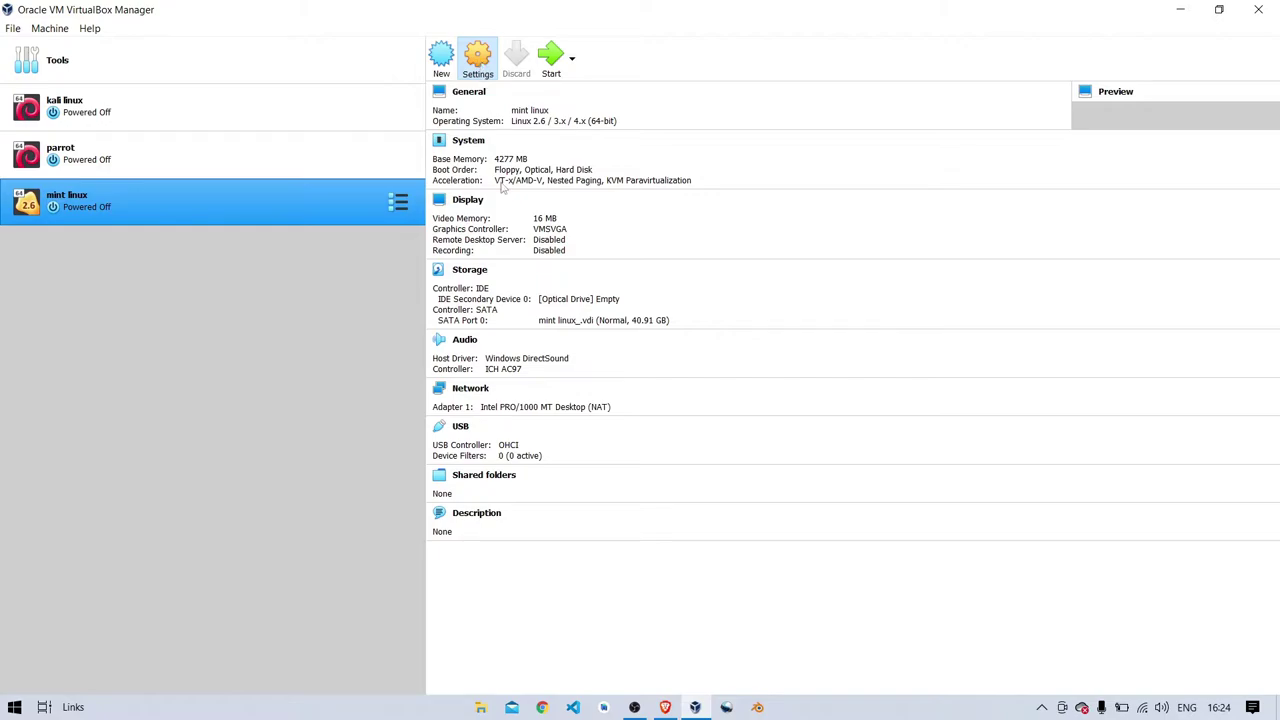
- Set Shared Clipboard and Drag'n'Drop to Bidirectional in the VM's advanced settings
click(478, 62)
click(607, 226)
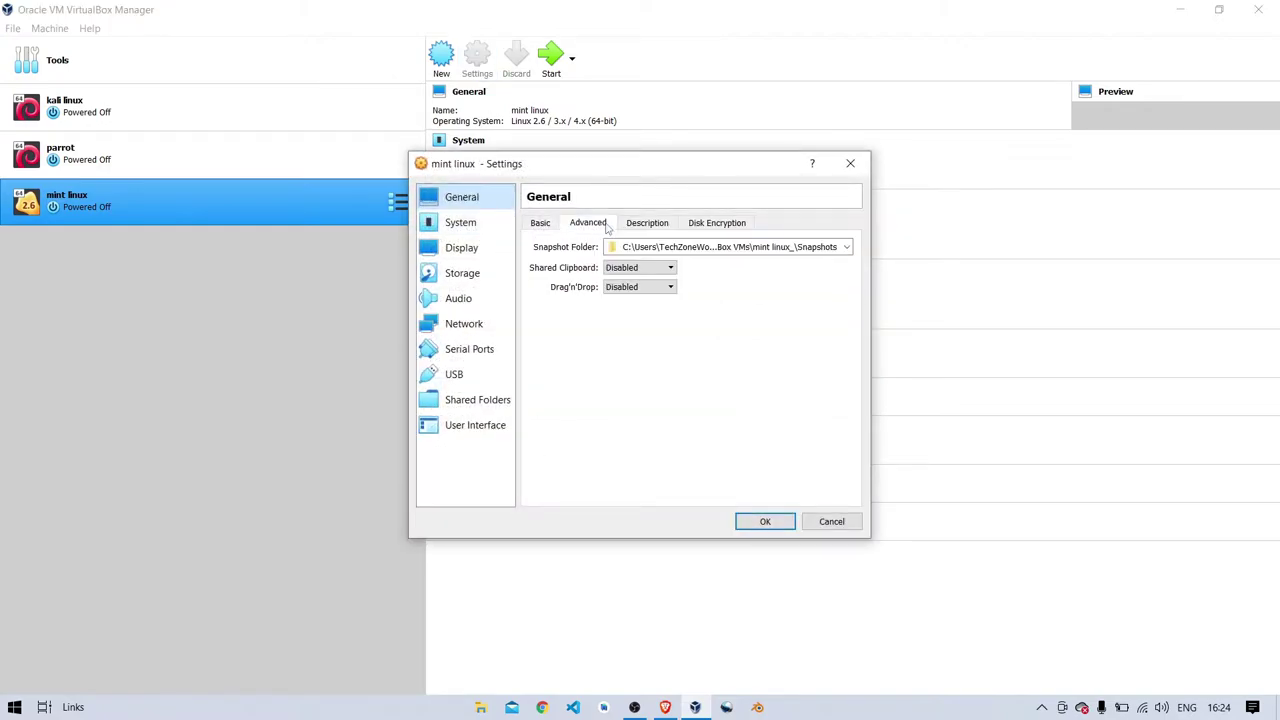
click(636, 267)
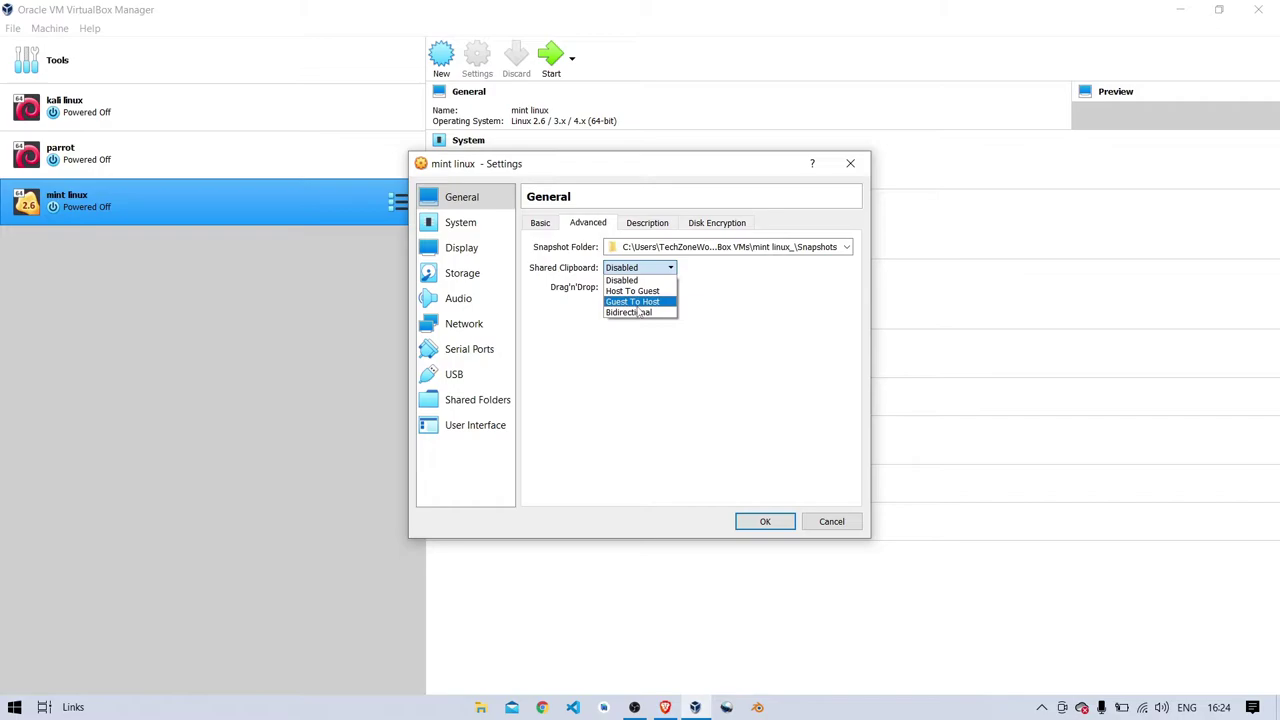
click(638, 312)
click(640, 289)
click(642, 333)
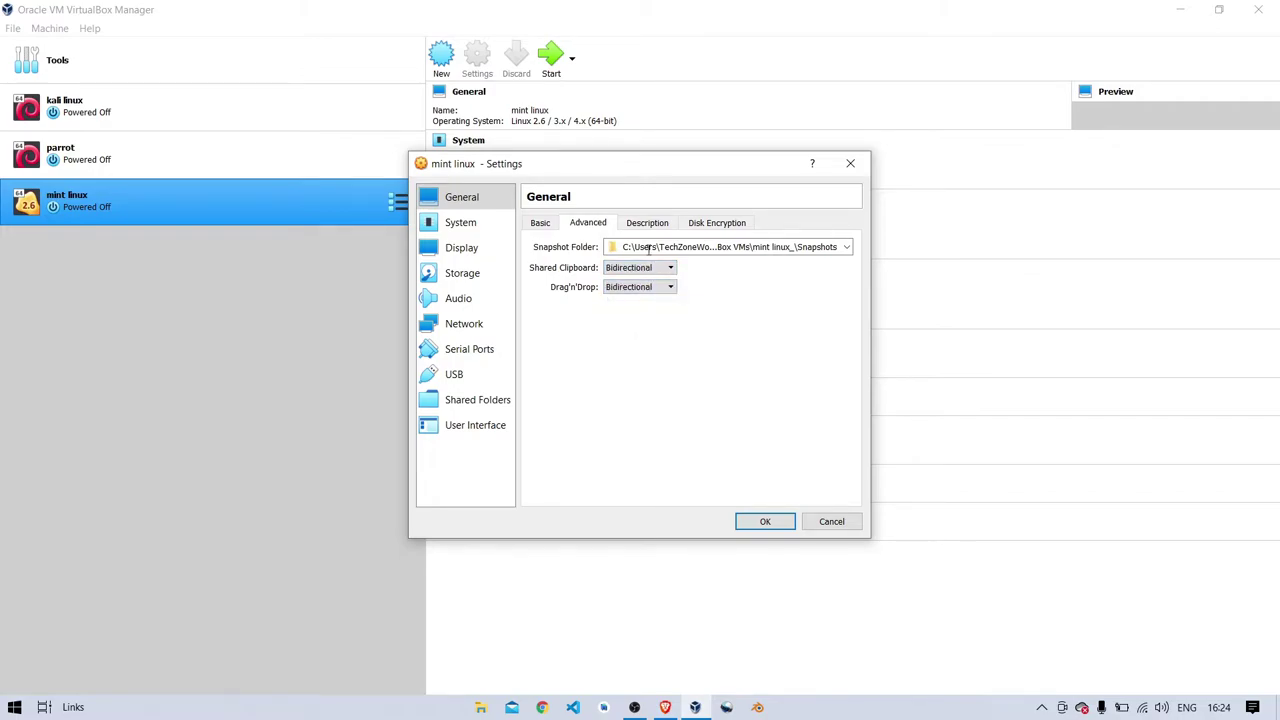
- Give the VM 3 processors in the System settings
click(488, 233)
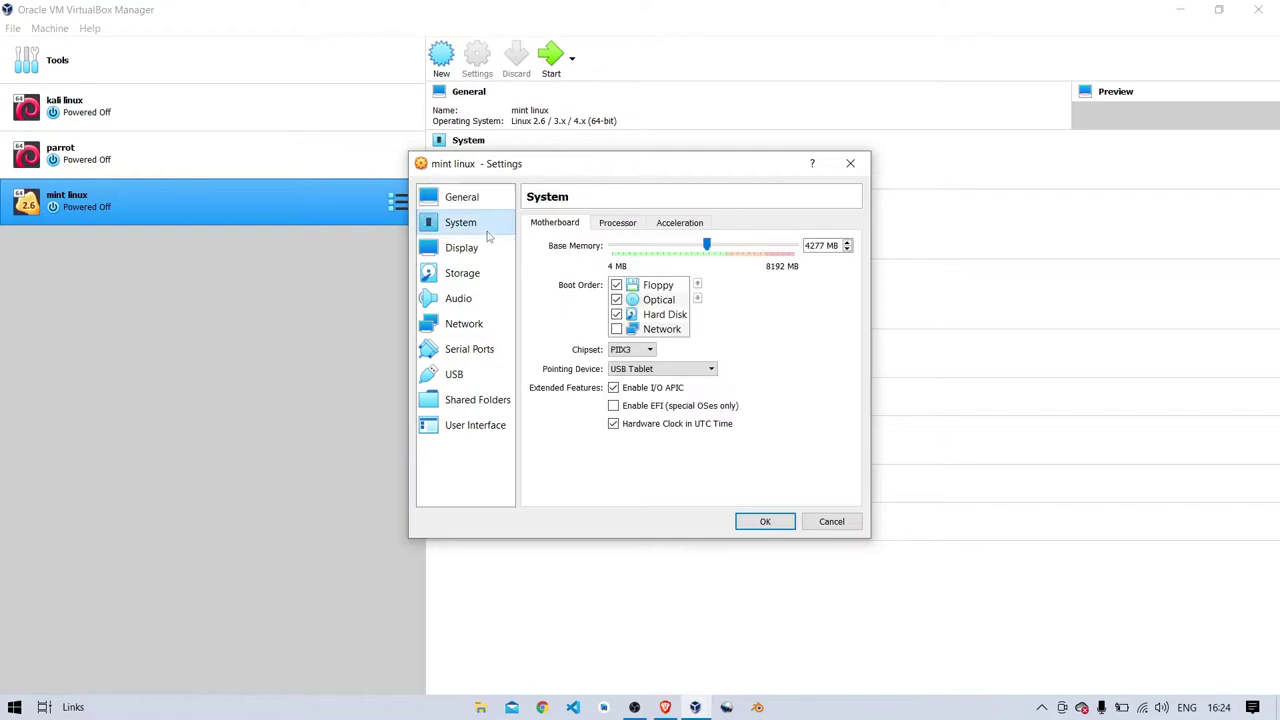
click(616, 224)
click(683, 247)
click(683, 247)
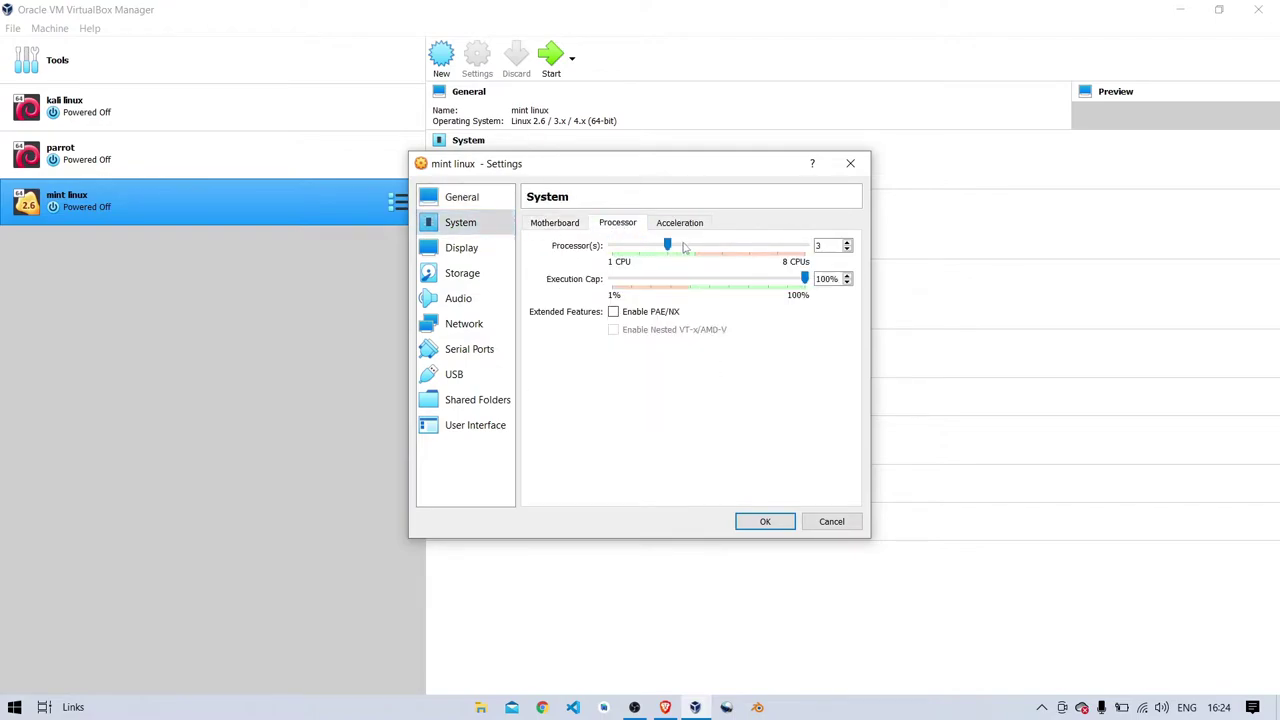
click(480, 274)
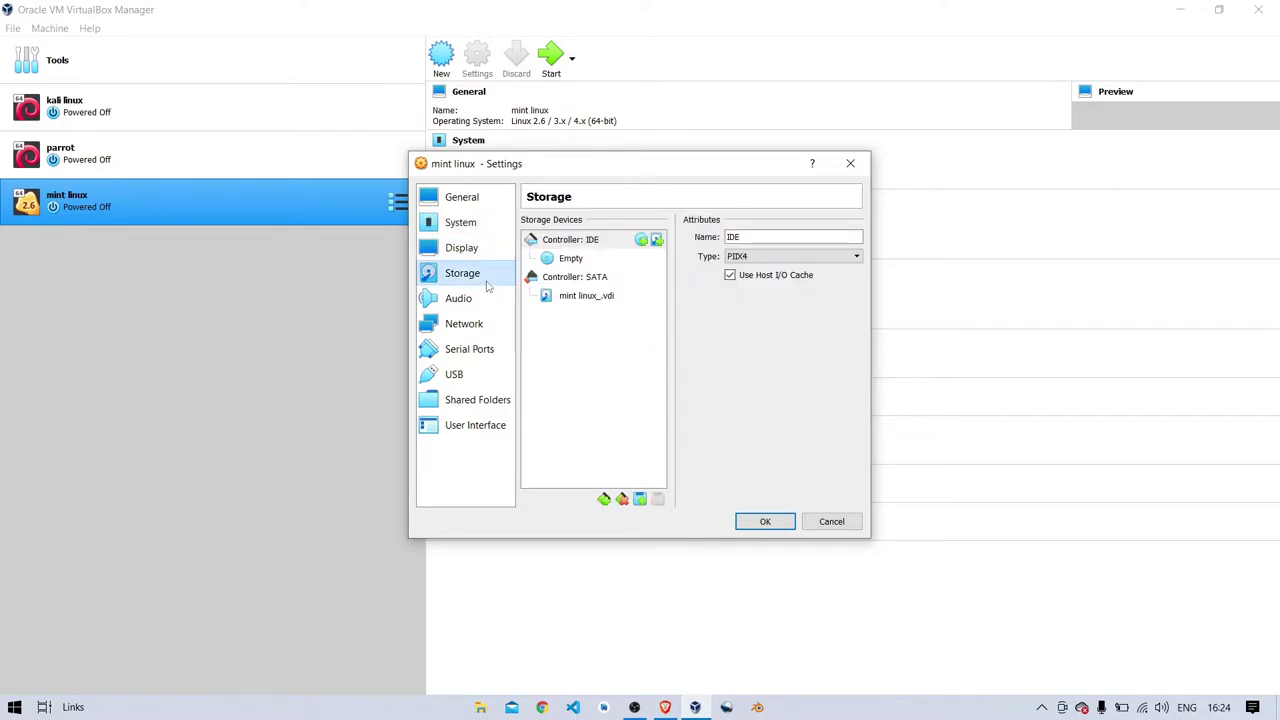
- Load linuxmint-20.2-cinnamon-64bit.iso into the empty optical drive and save the settings
click(570, 262)
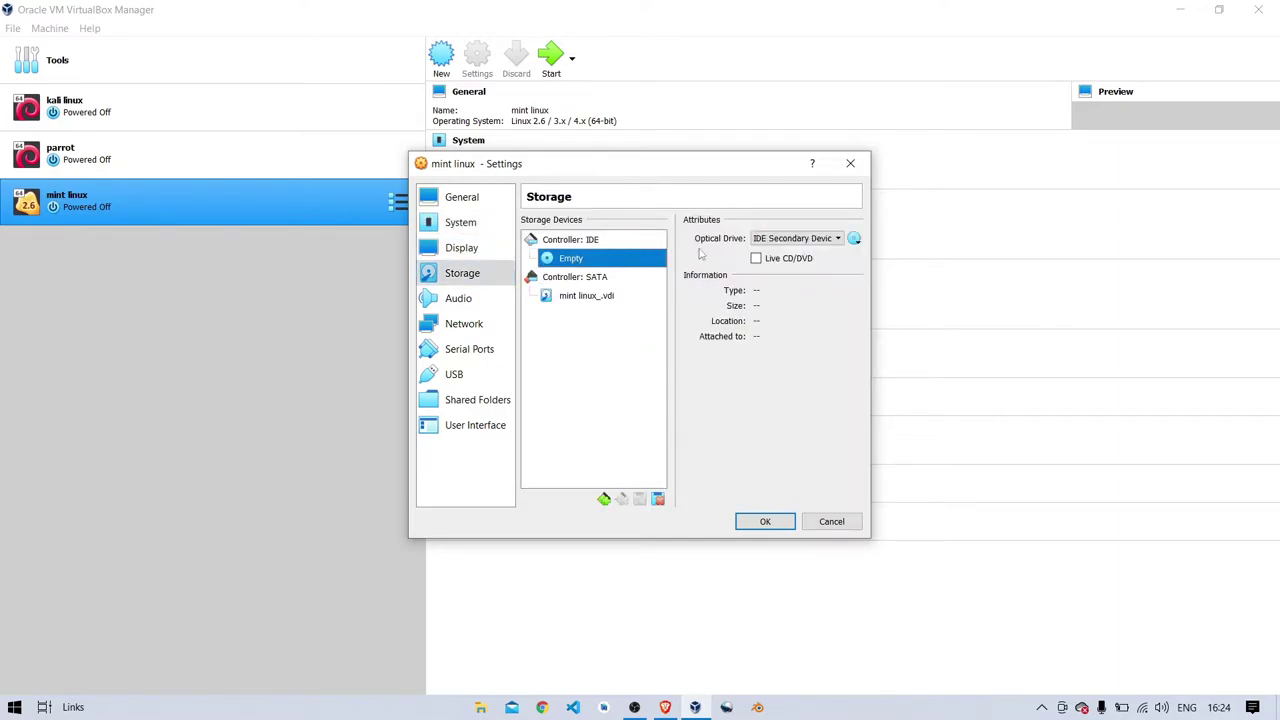
click(855, 239)
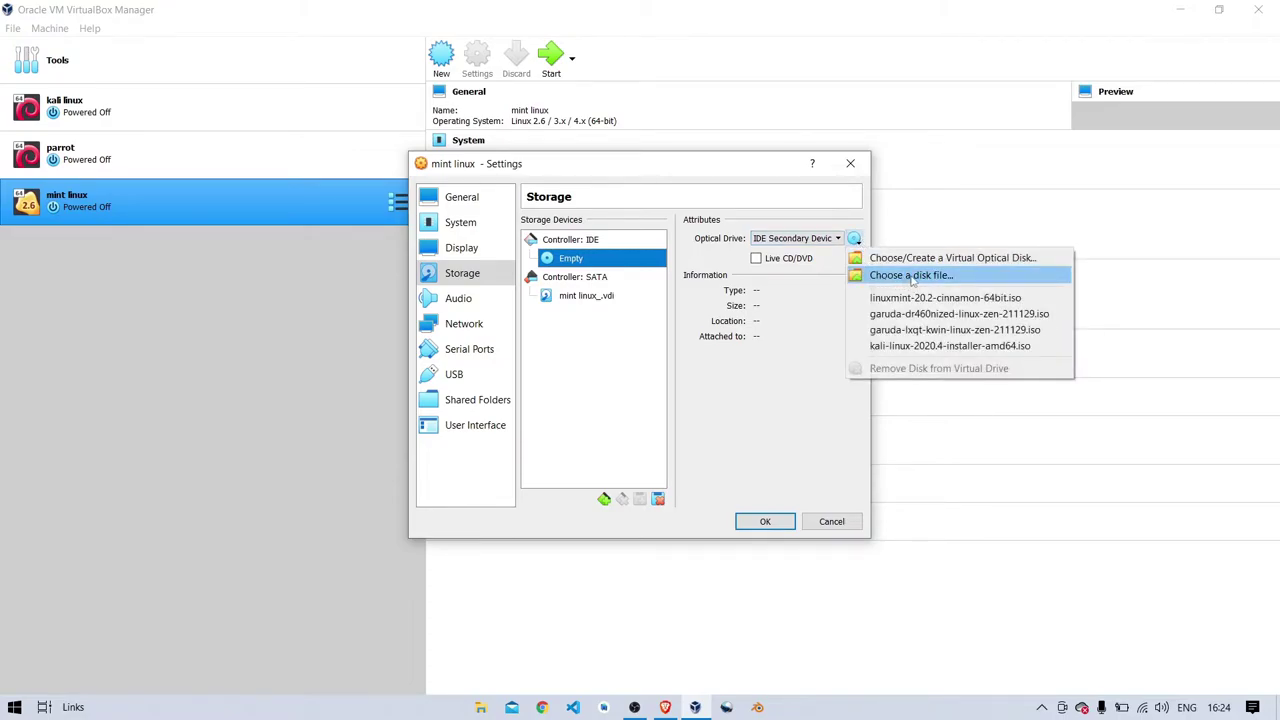
click(912, 278)
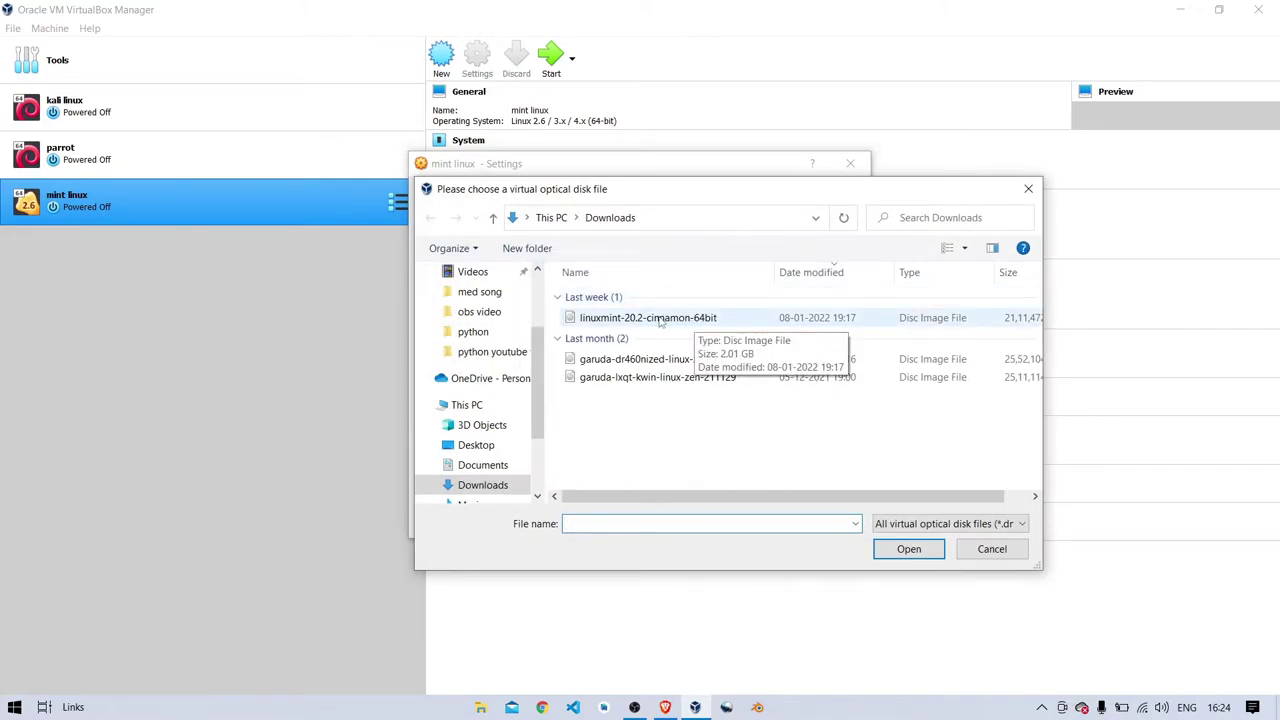
click(660, 320)
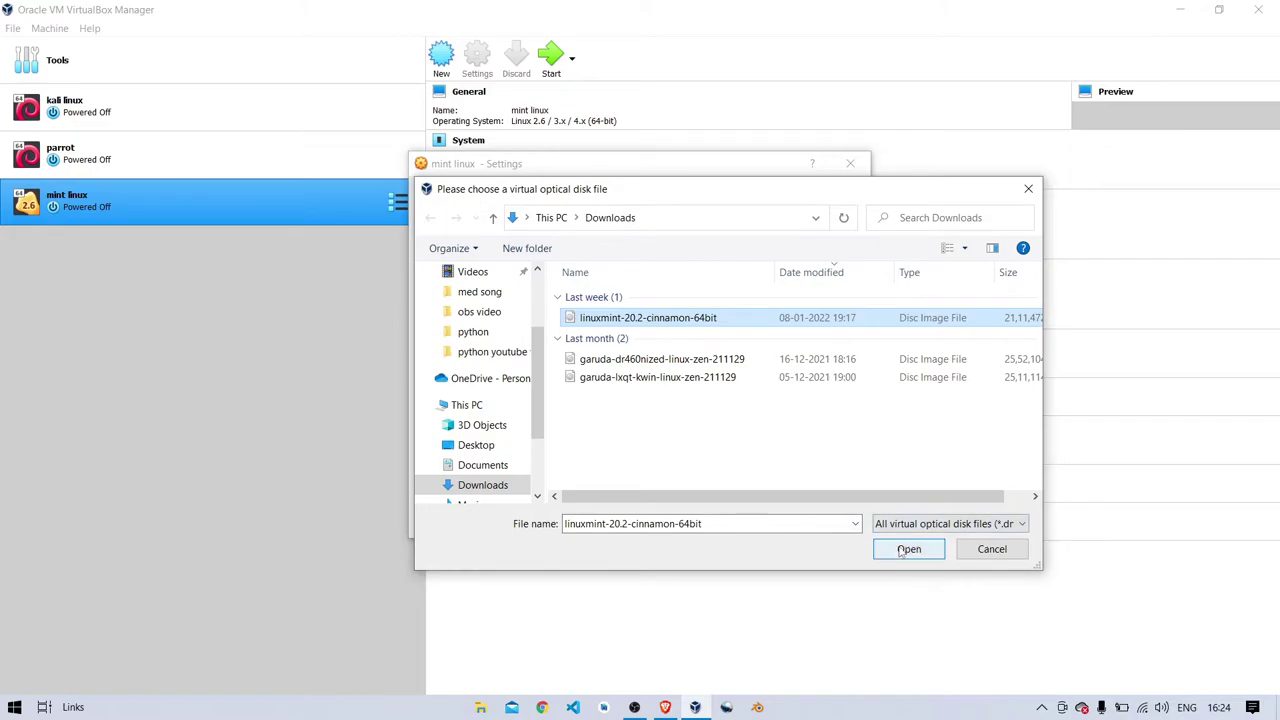
click(905, 551)
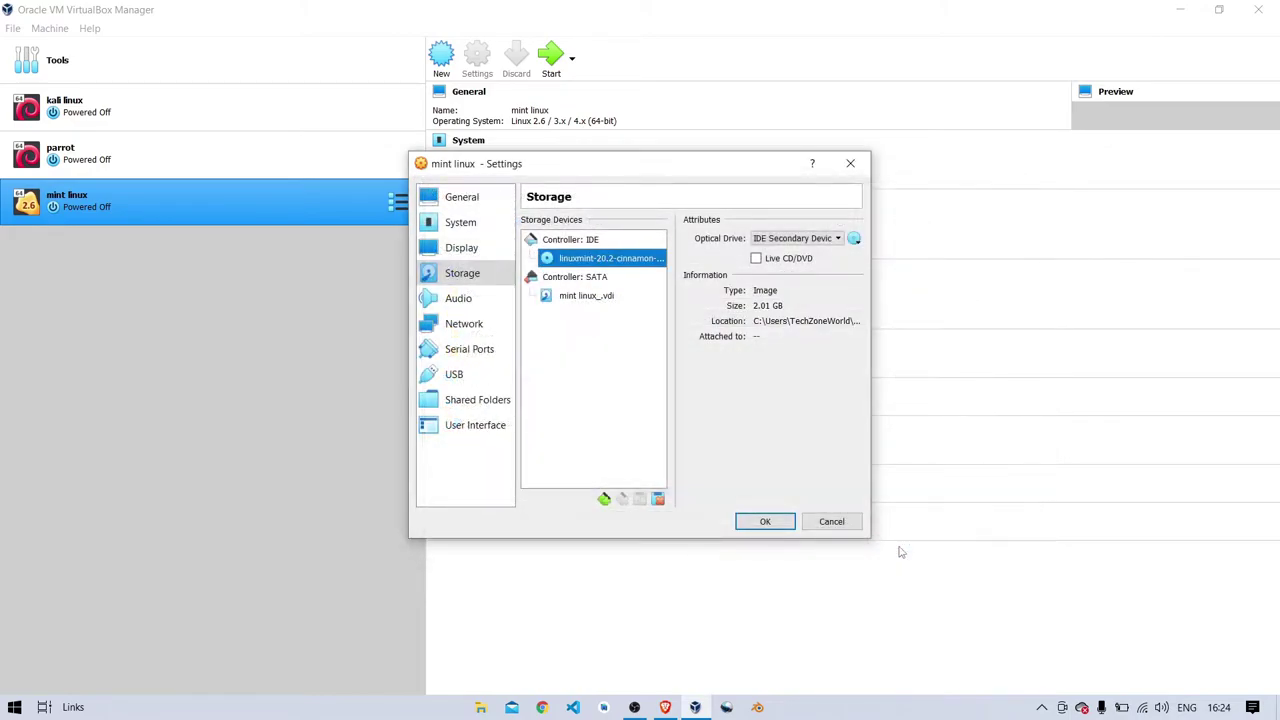
click(765, 522)
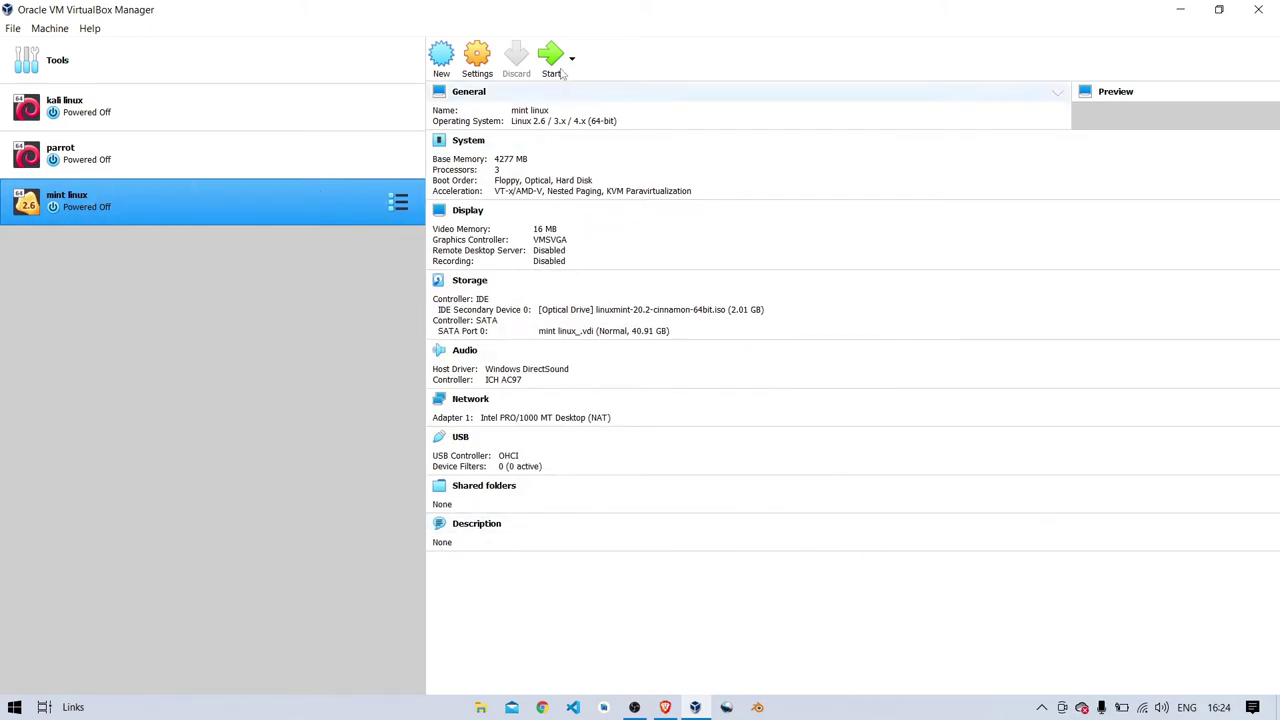
- Start the mint linux VM with Normal Start and maximize its window
click(573, 60)
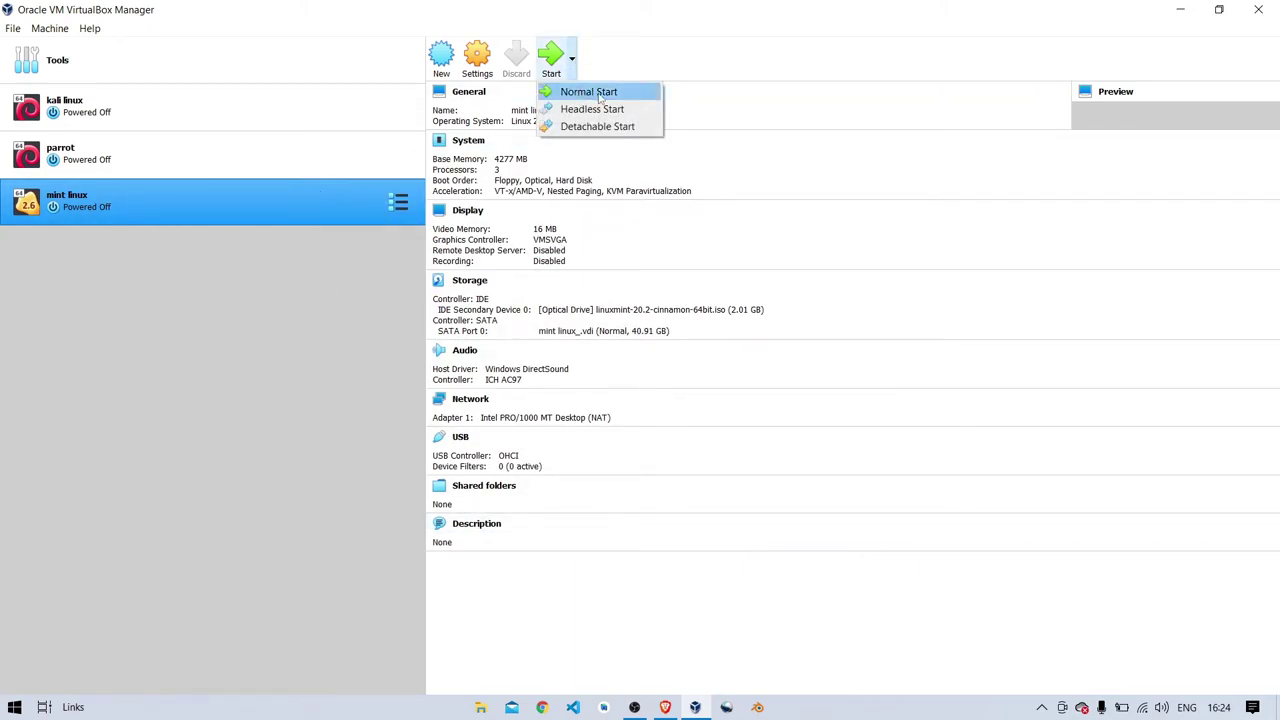
click(605, 91)
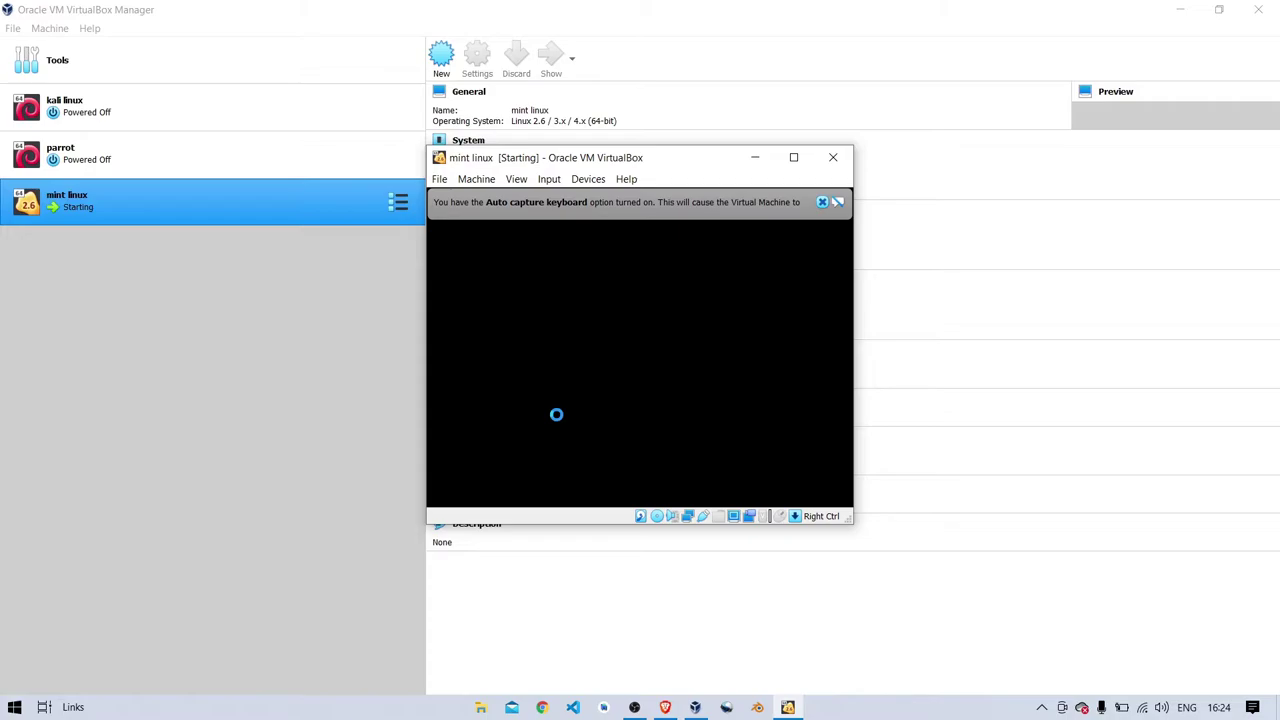
click(794, 158)
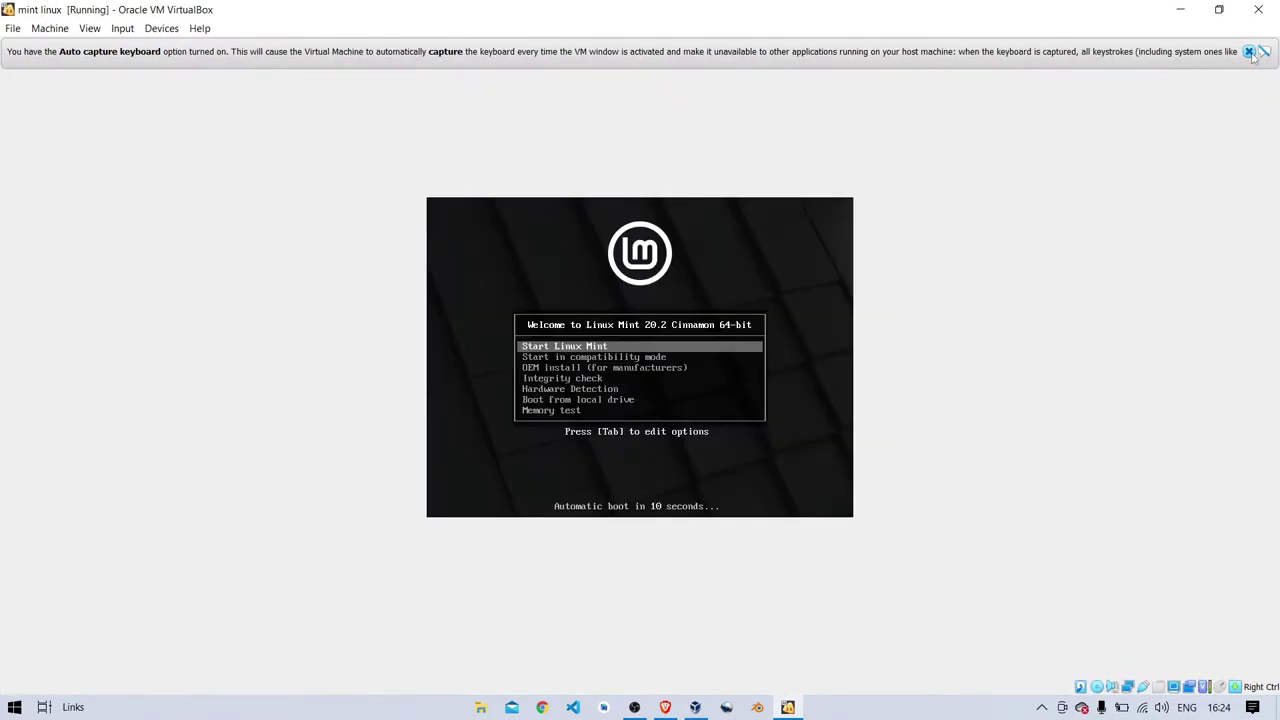
- Dismiss the keyboard auto-capture notice while Linux Mint boots to the live desktop
click(1249, 52)
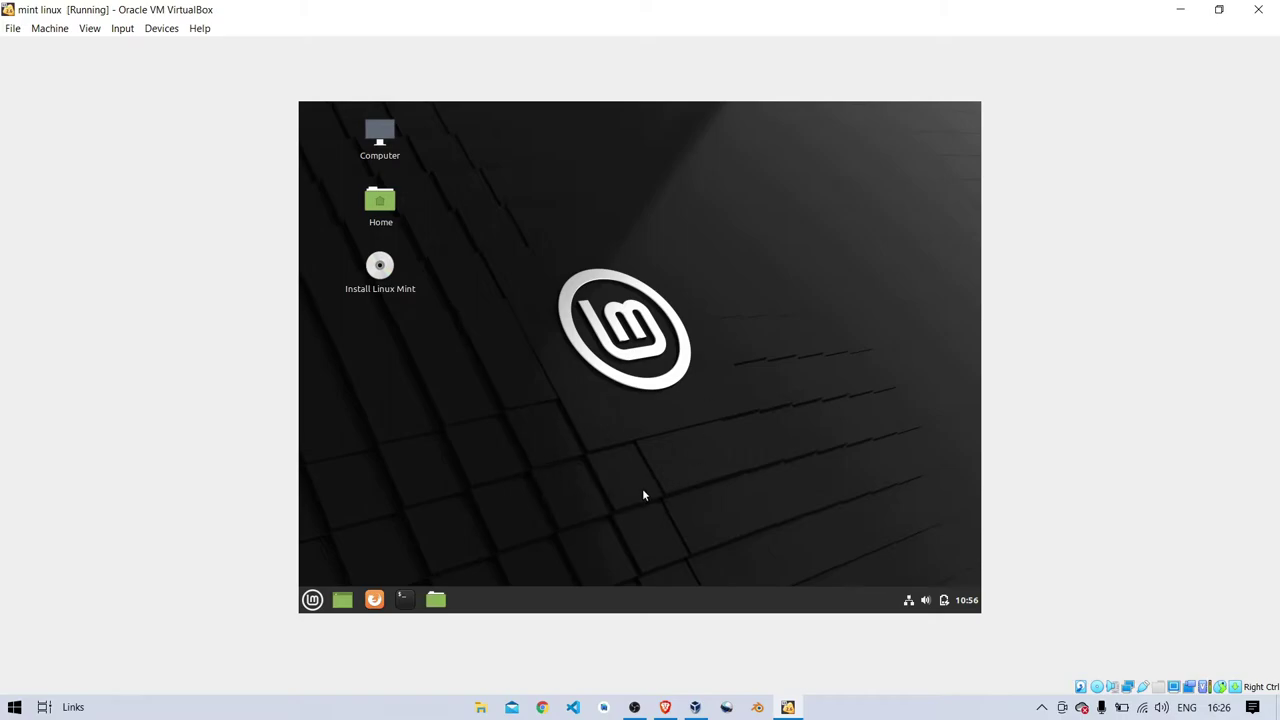
- Browse the Mint menu categories to the Preferences list showing Themes
click(312, 600)
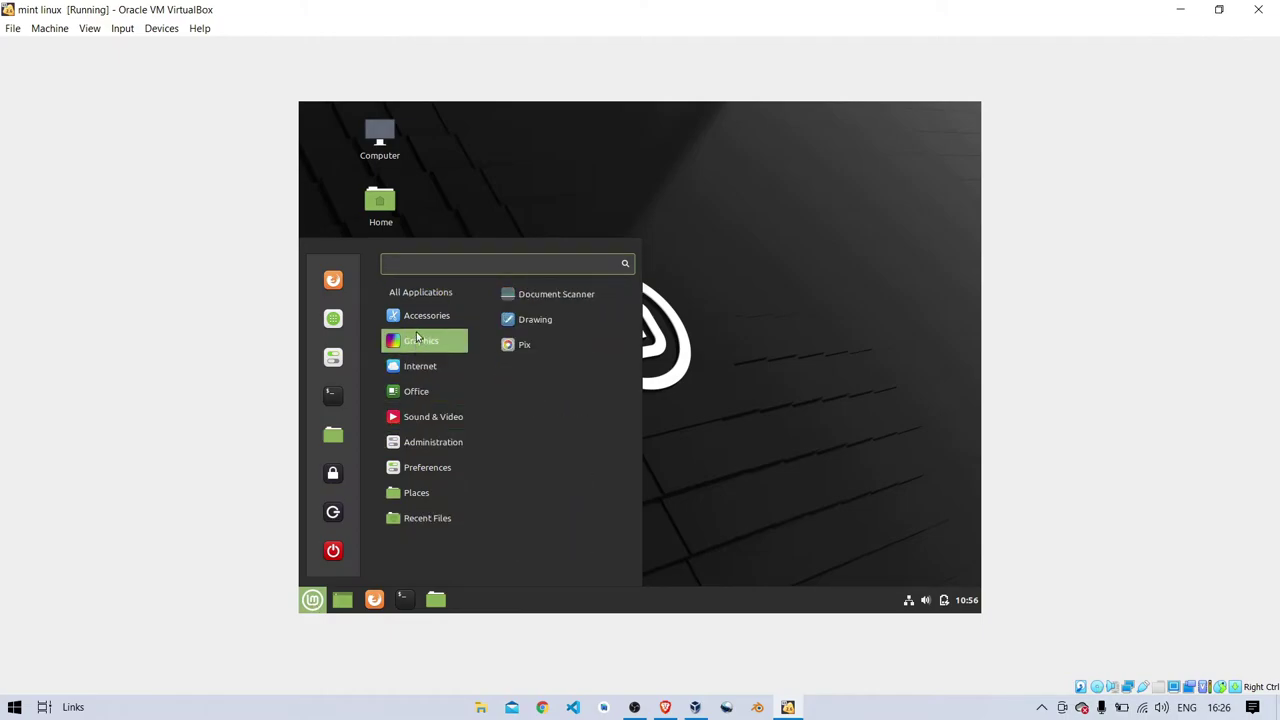
mouse_move(417, 322)
scroll(583, 353, down, 4)
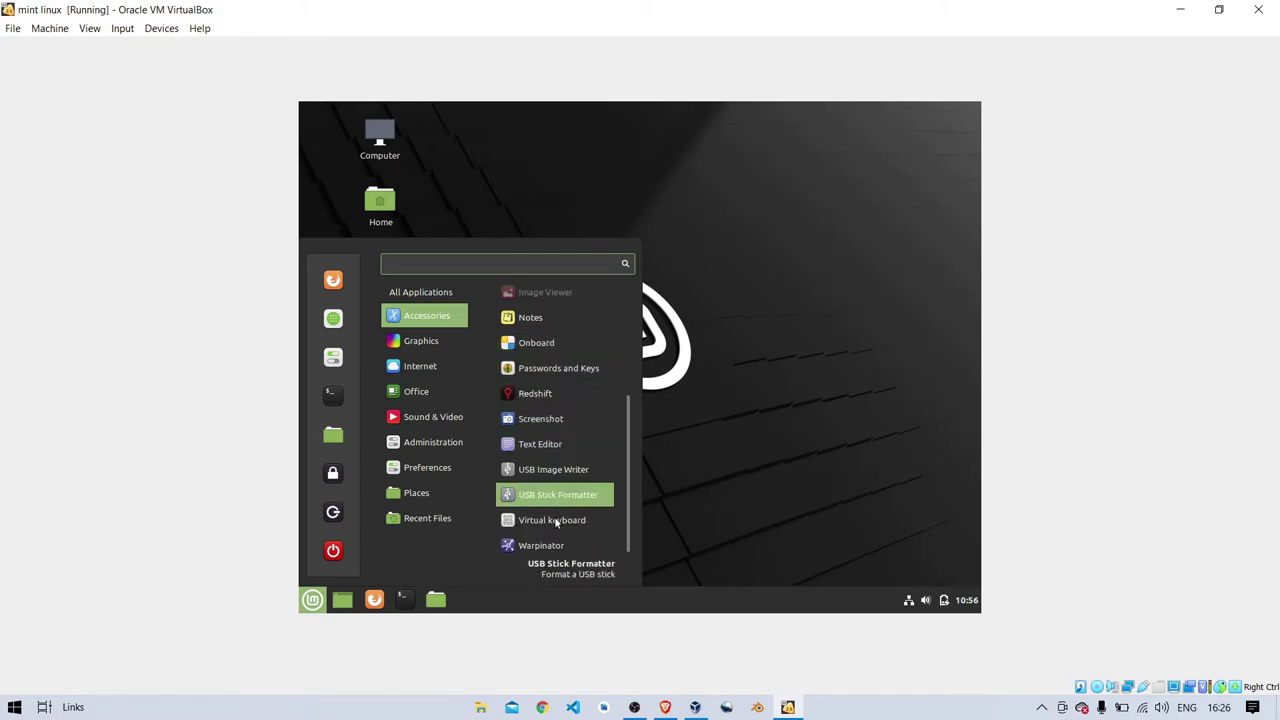
mouse_move(440, 348)
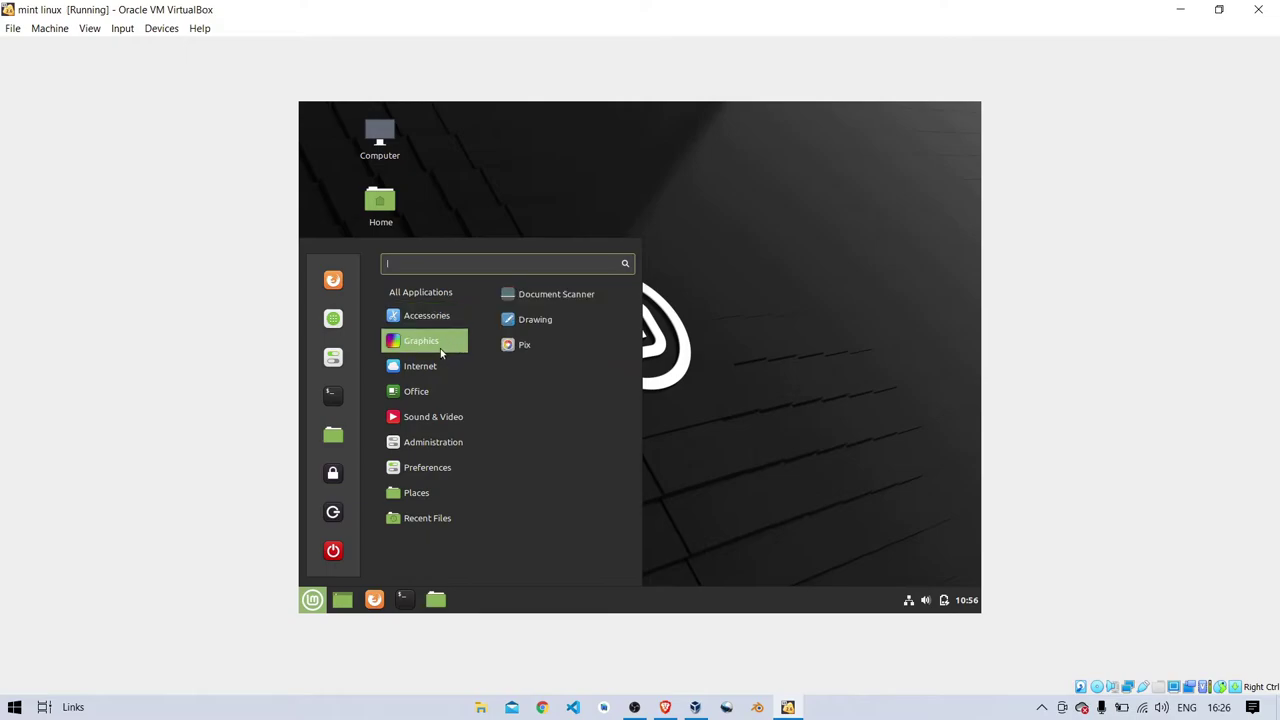
mouse_move(446, 375)
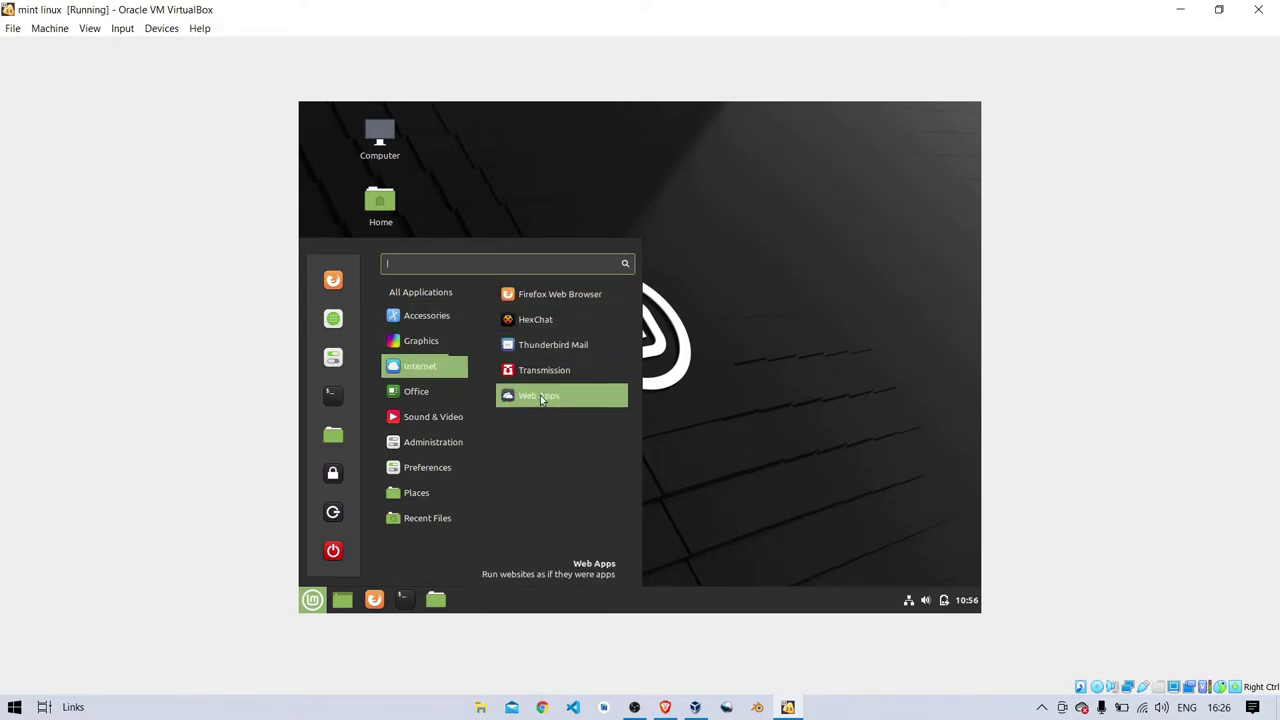
mouse_move(455, 397)
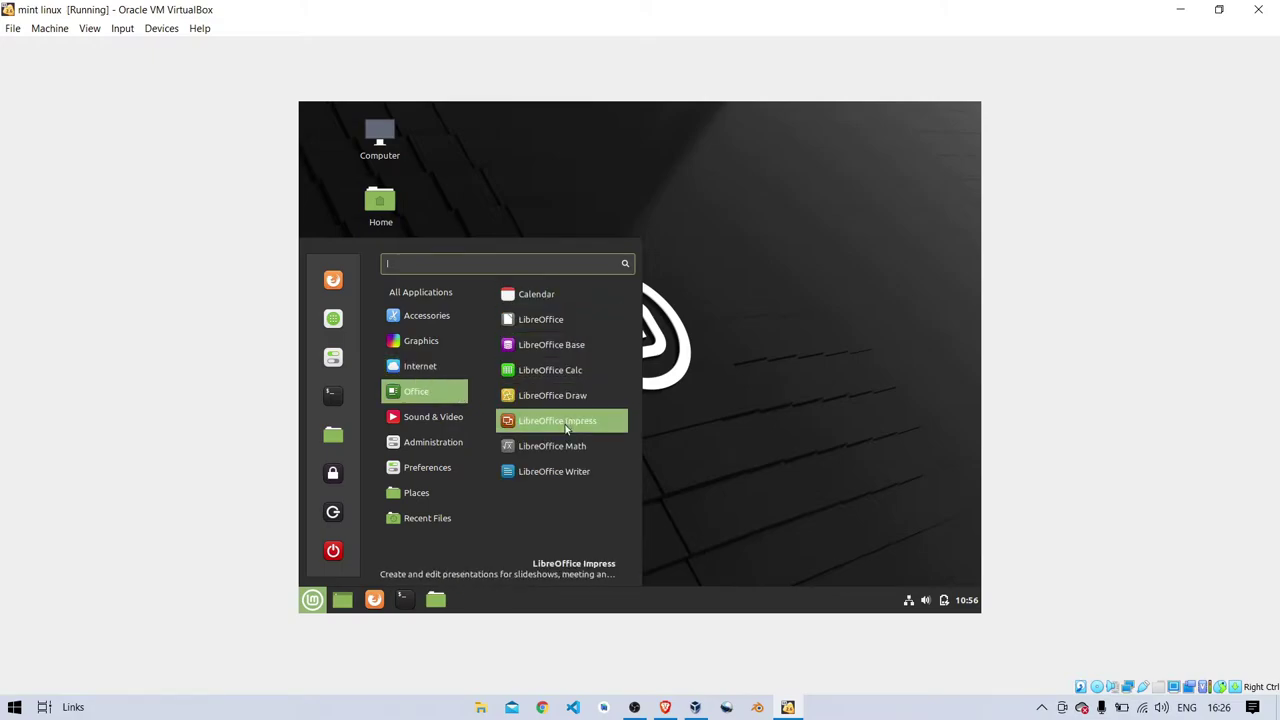
mouse_move(451, 420)
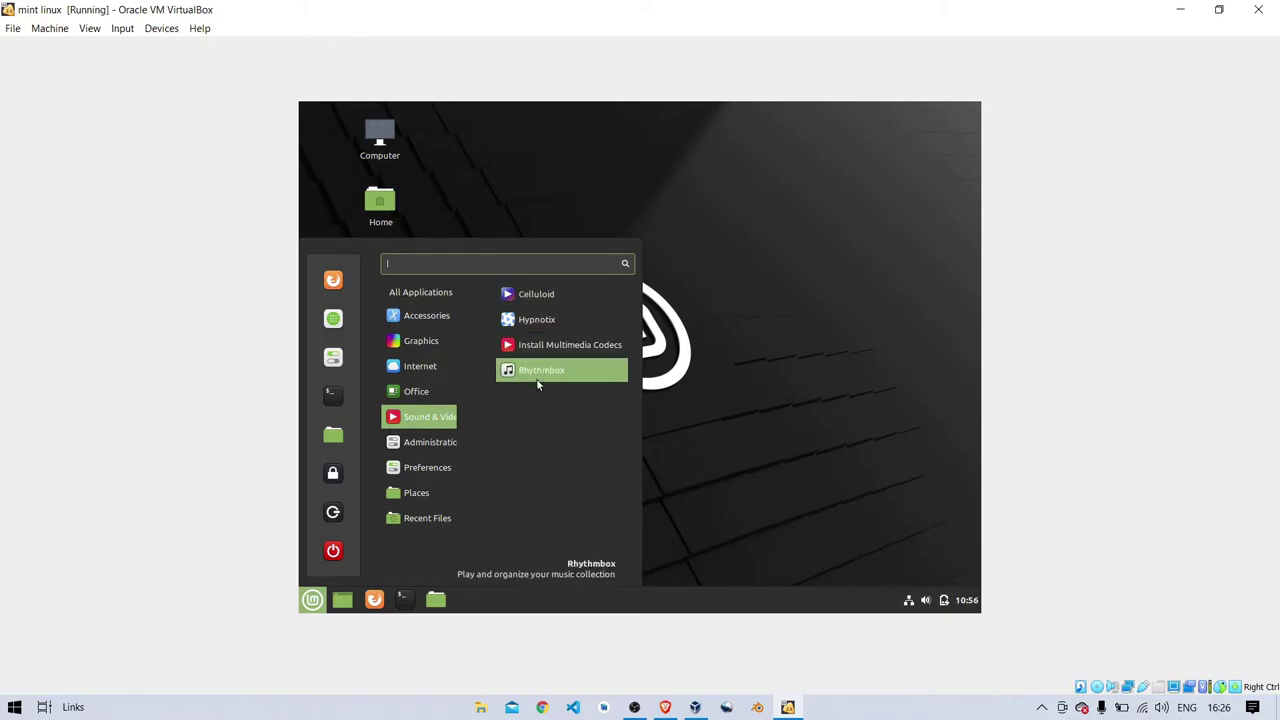
mouse_move(424, 456)
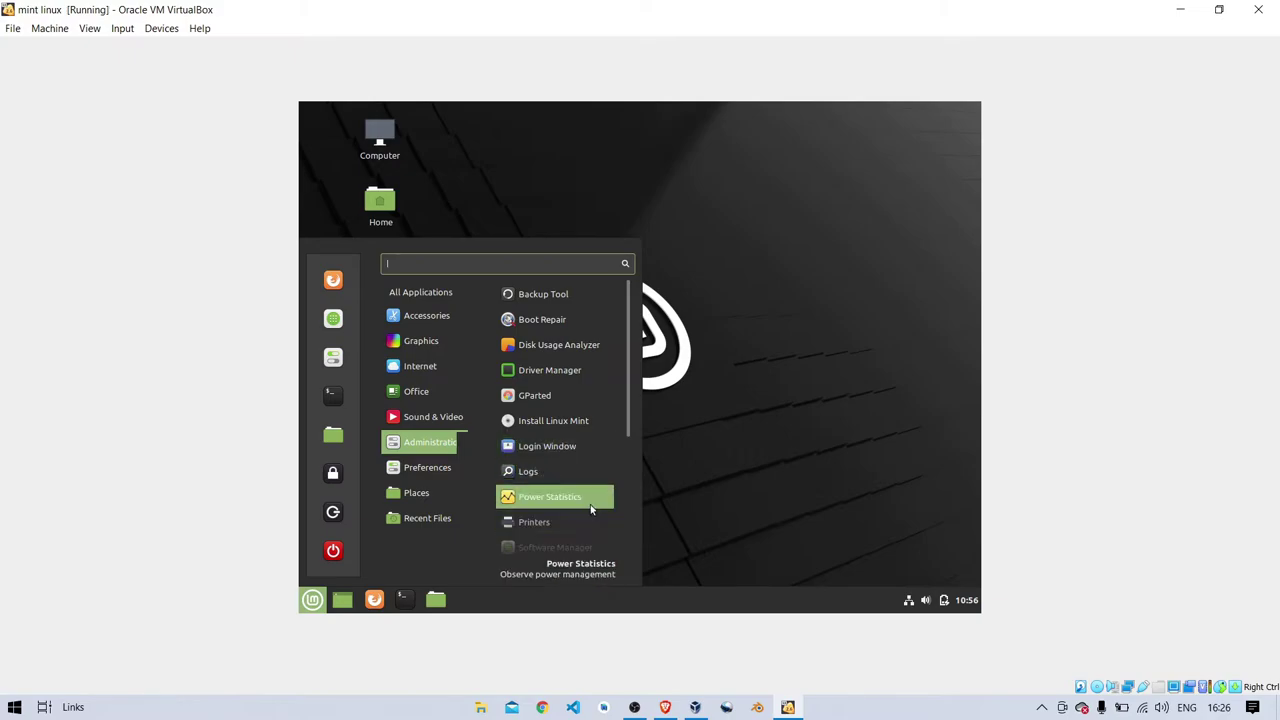
scroll(591, 508, down, 3)
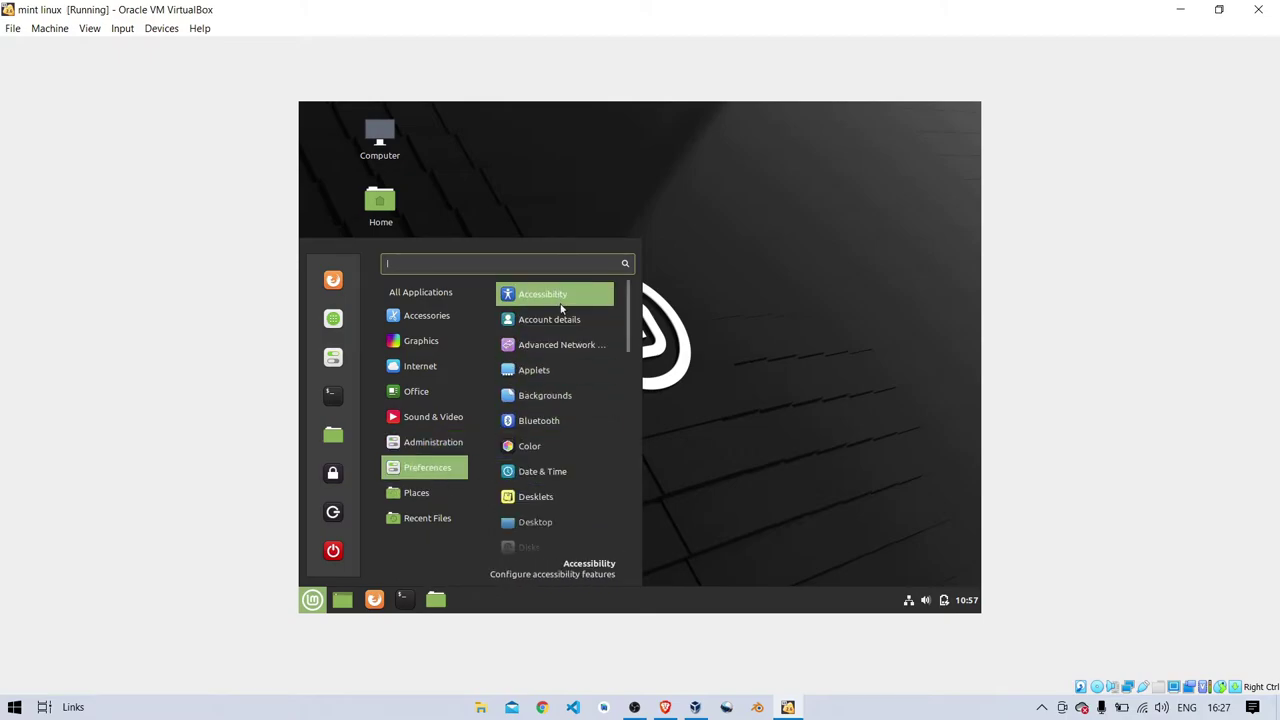
scroll(561, 417, down, 5)
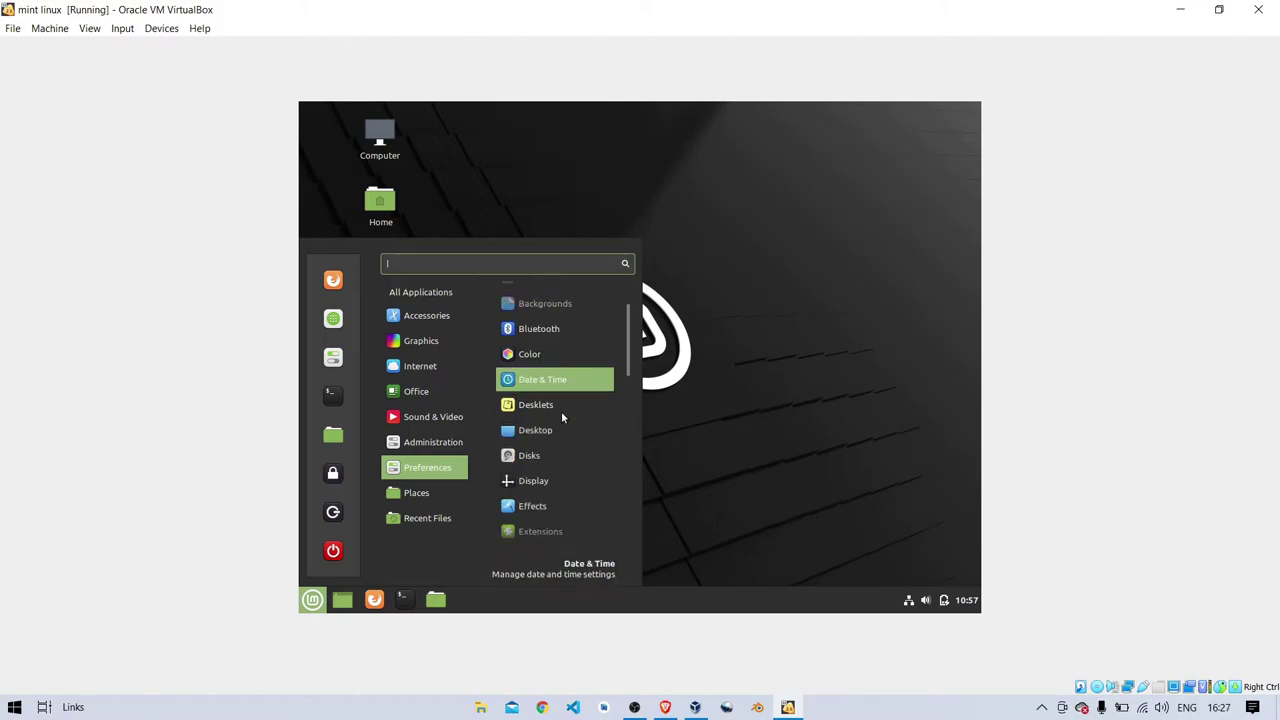
scroll(561, 417, down, 8)
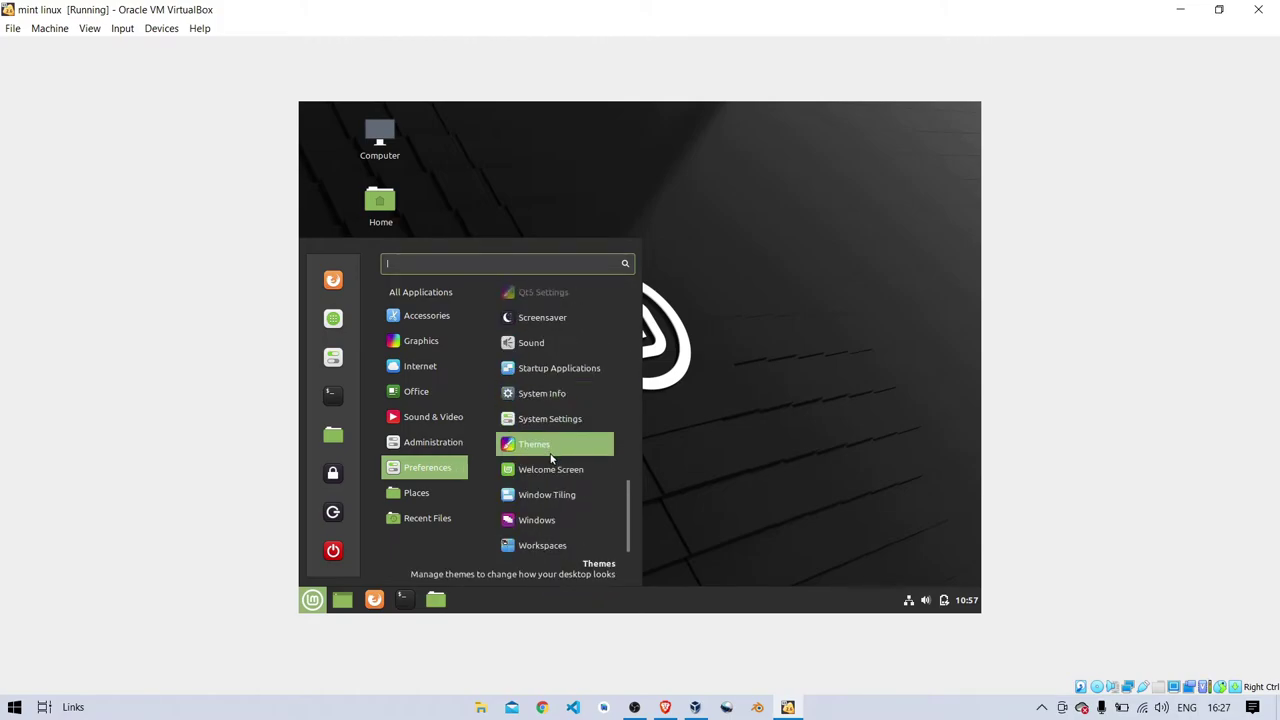
- Open the Themes tool and look through the icon themes without changing them
click(551, 458)
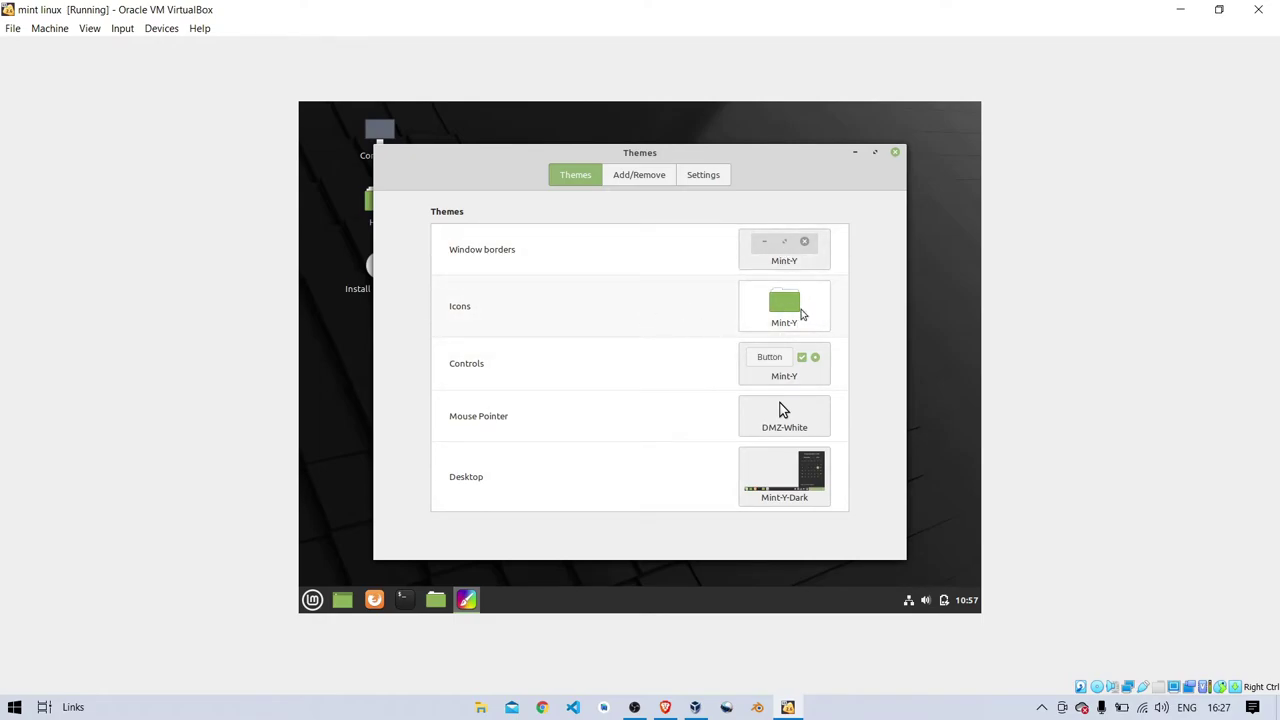
click(801, 314)
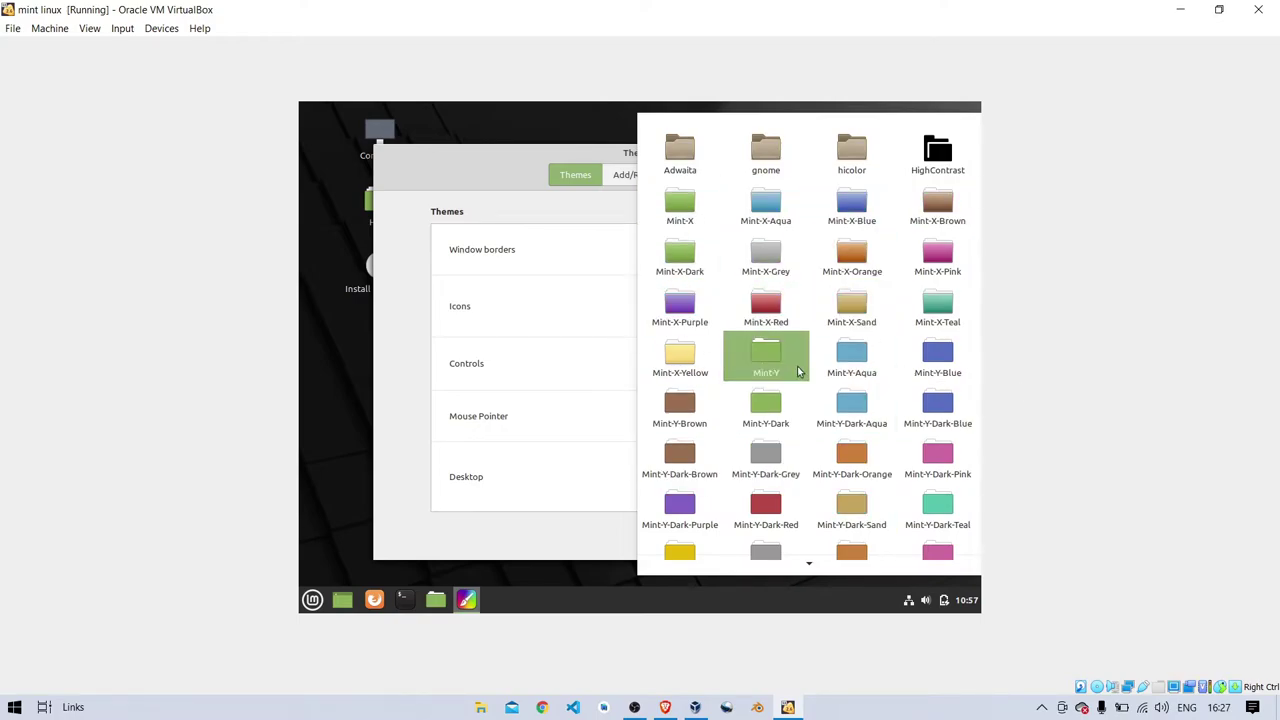
scroll(812, 352, down, 5)
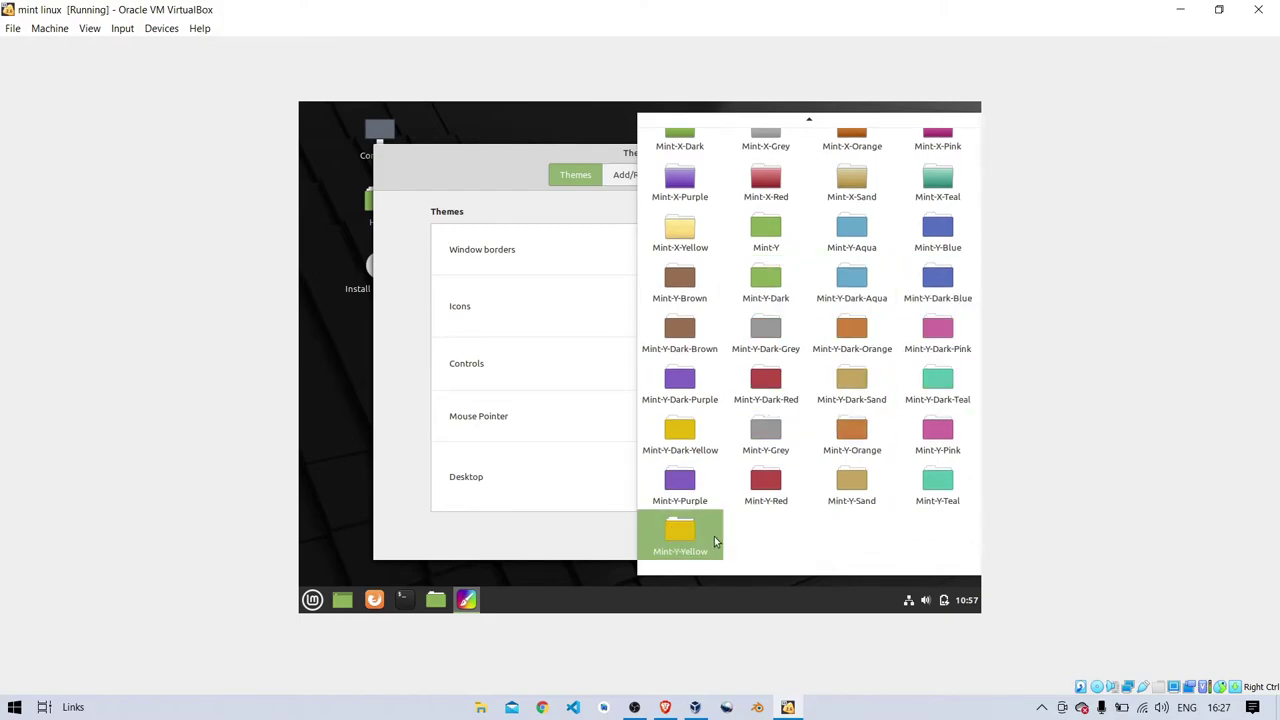
click(571, 253)
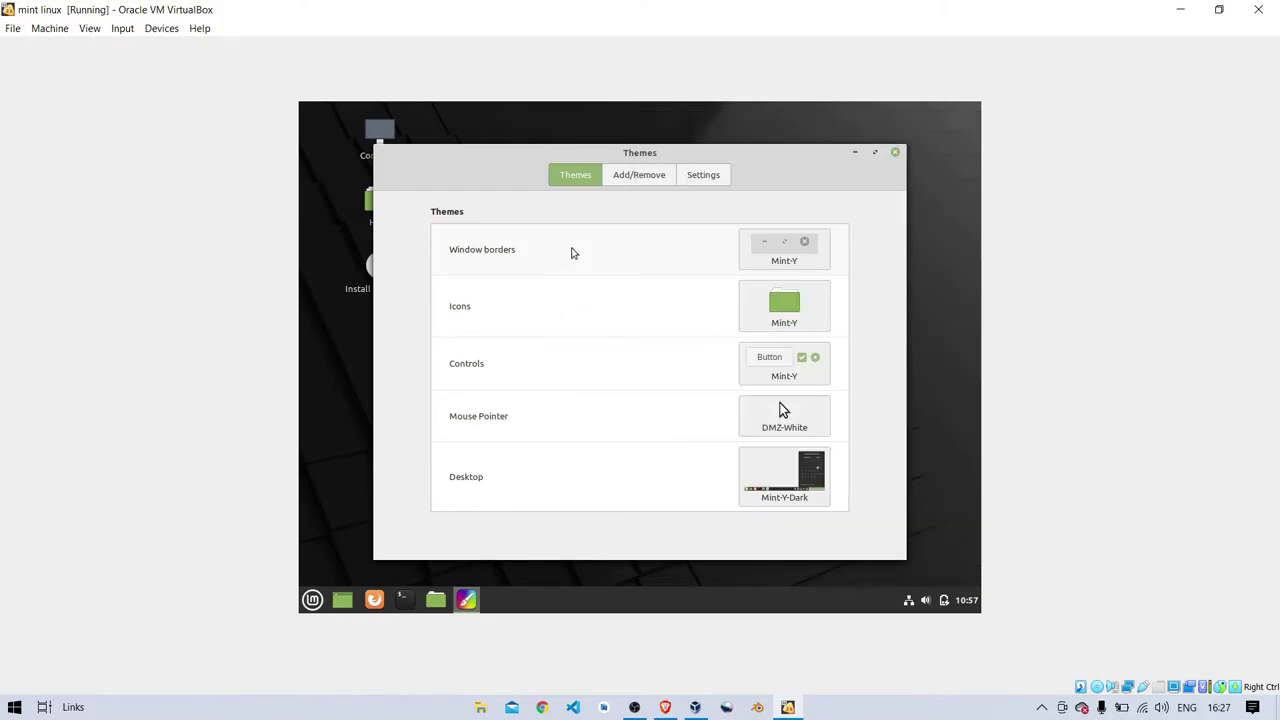
- Set the window borders theme to Mint-Y-Dark and show the controls theme choices
click(764, 258)
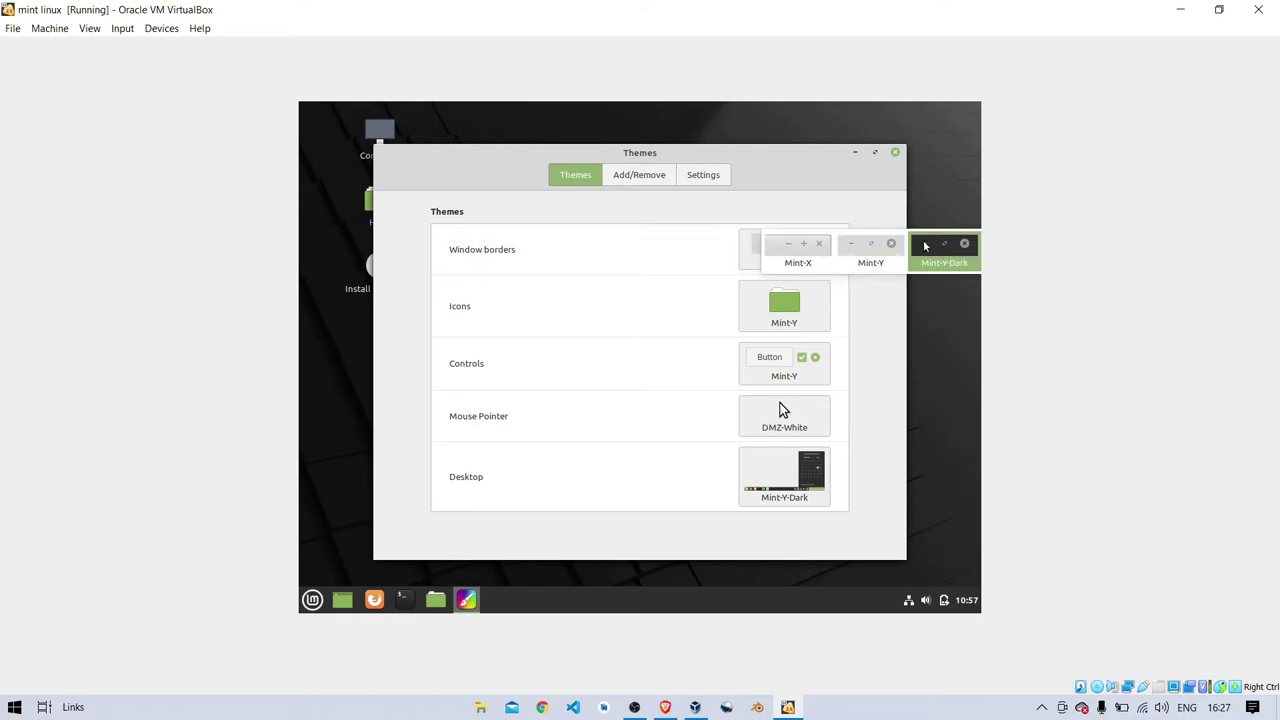
click(958, 244)
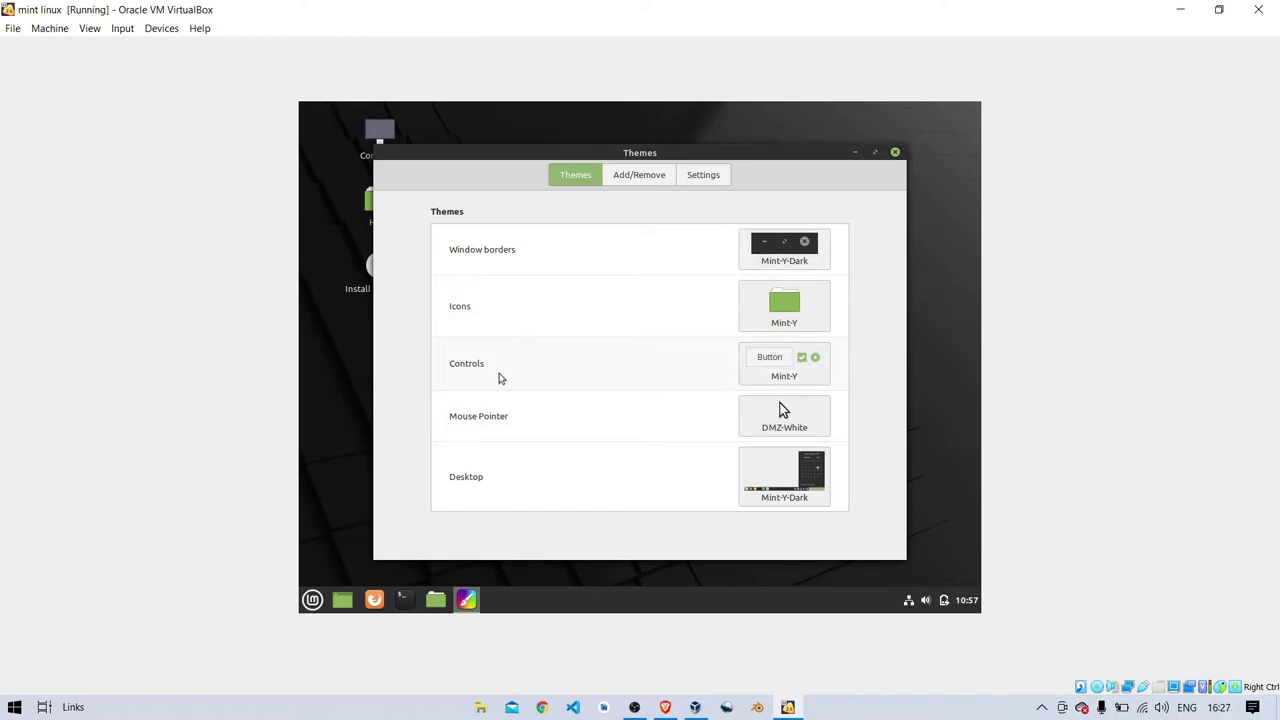
click(772, 372)
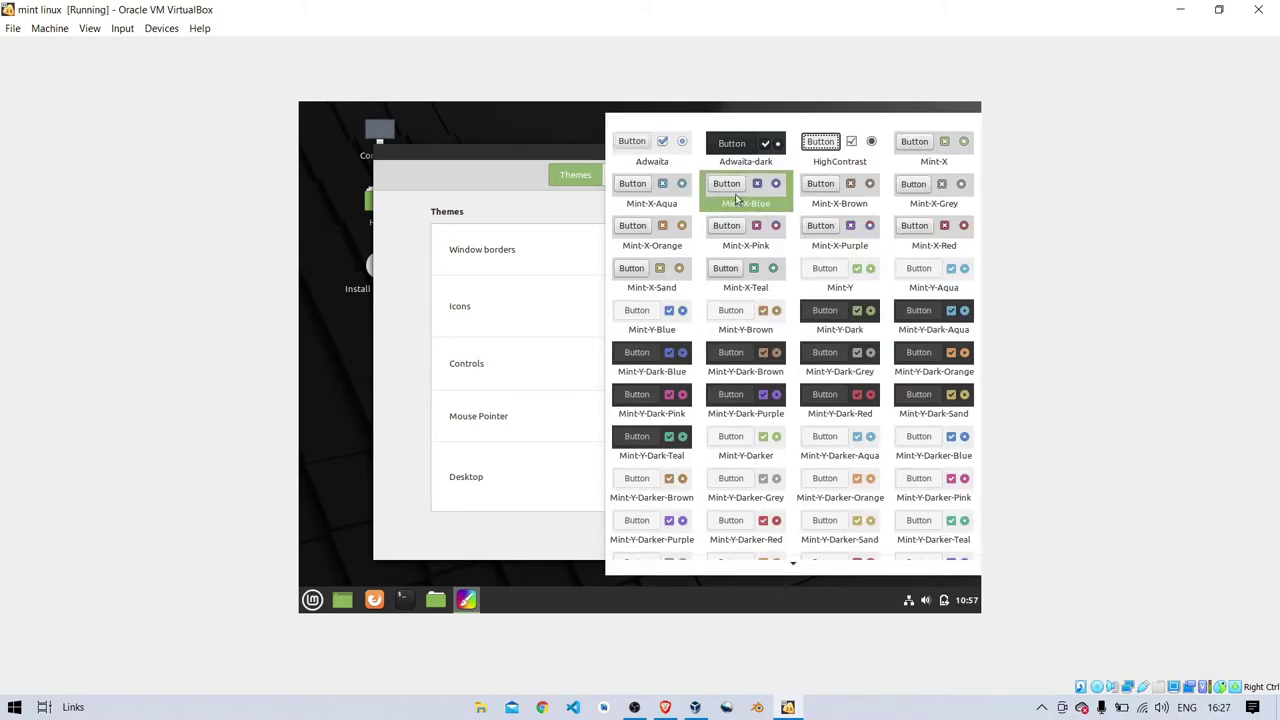
- Set the controls theme to Mint-Y-Dark and the mouse pointer theme to Adwaita
click(847, 323)
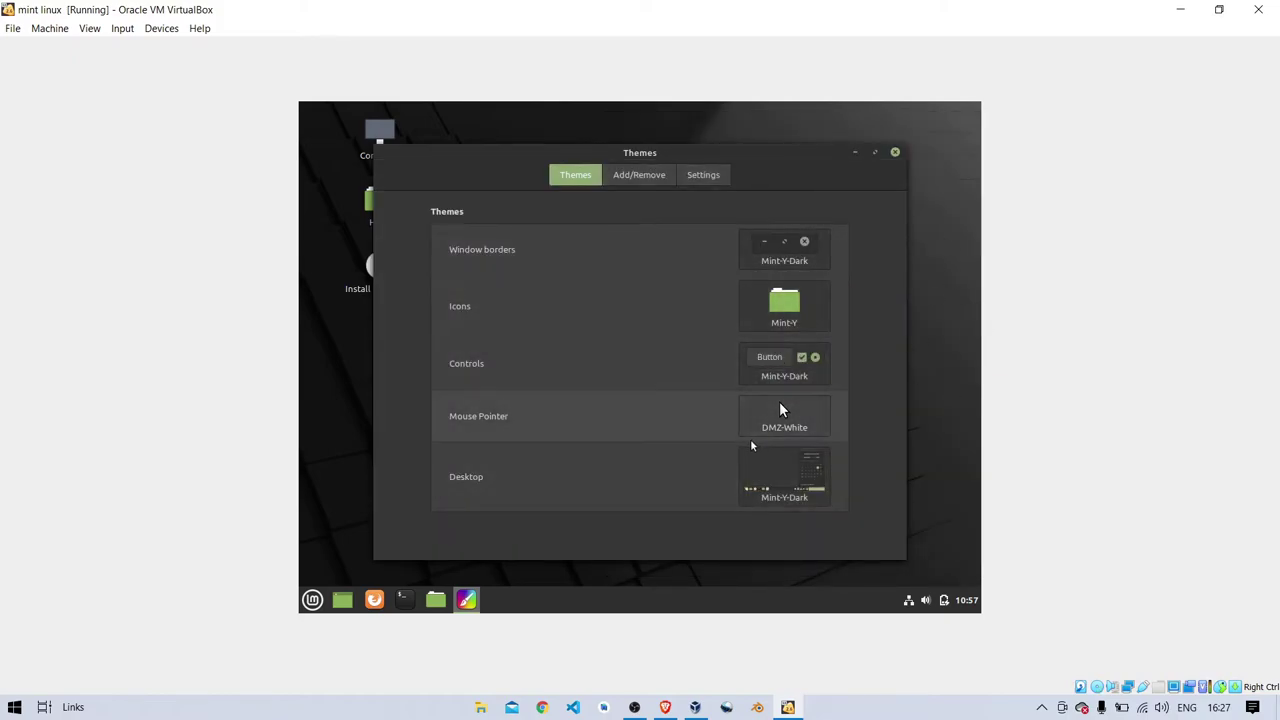
click(797, 413)
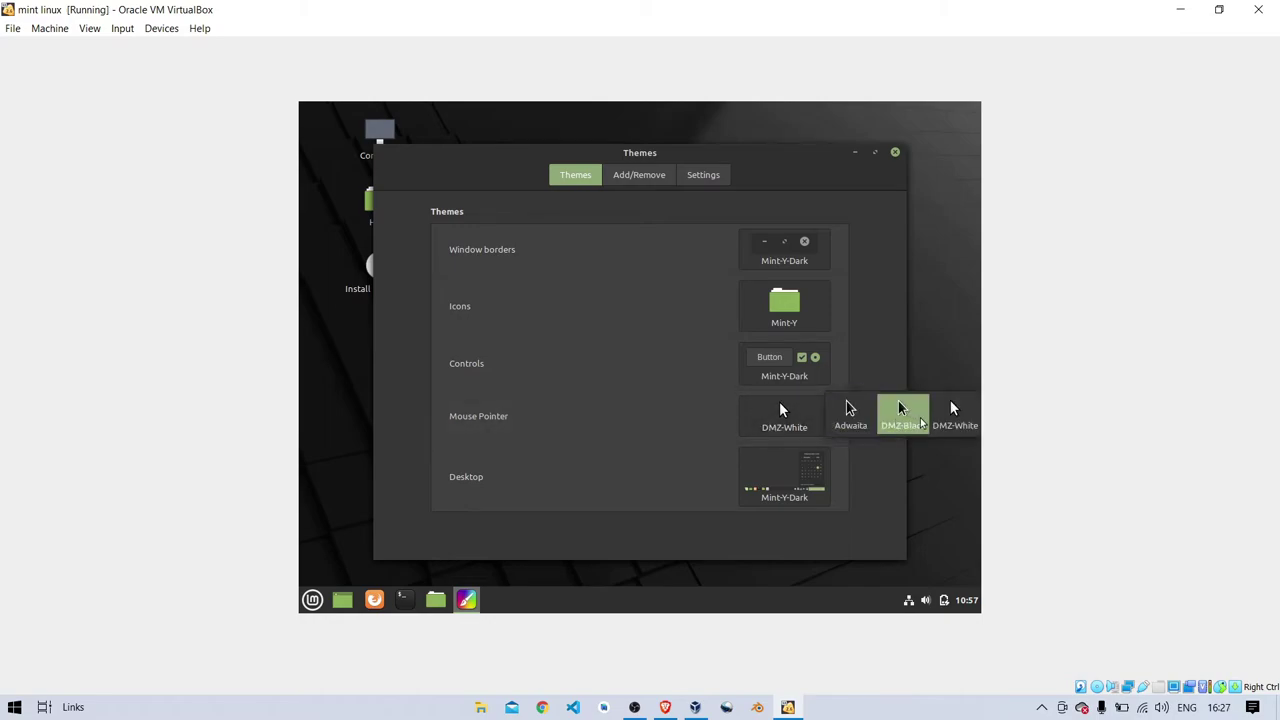
click(866, 420)
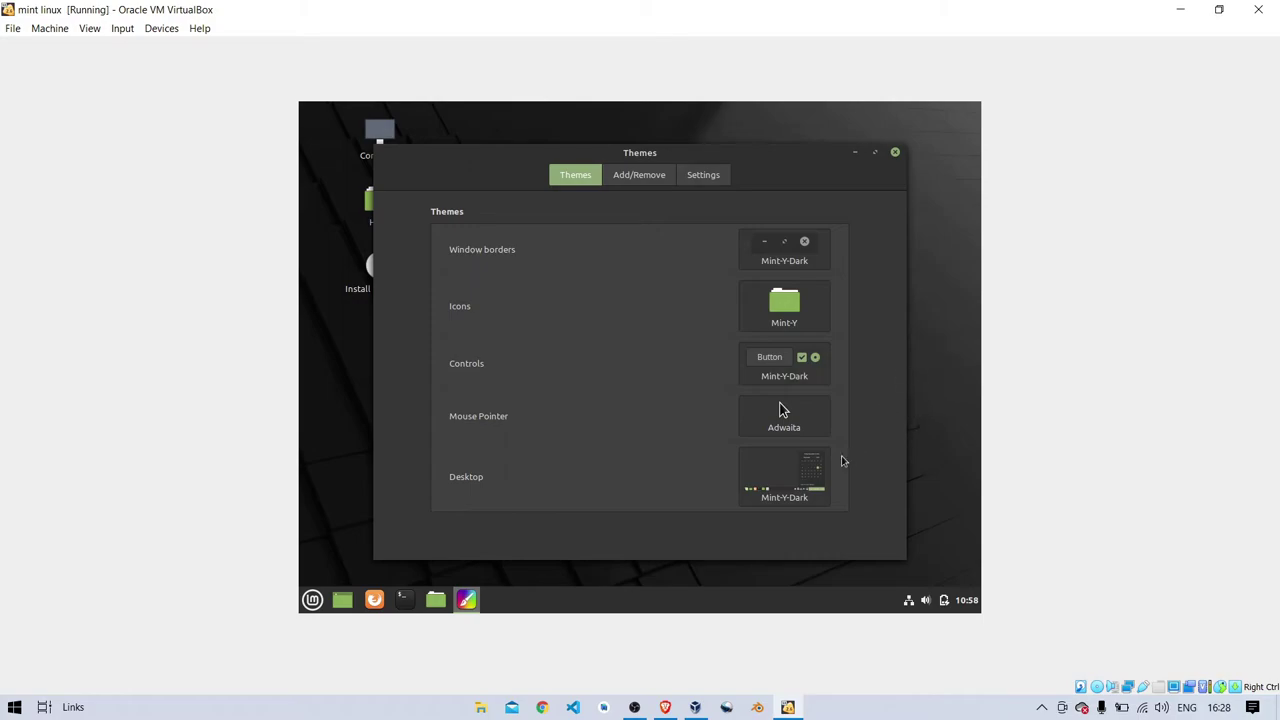
- Browse the desktop themes, keep Mint-Y-Dark unchanged, and bring up the downloadable themes list
click(781, 497)
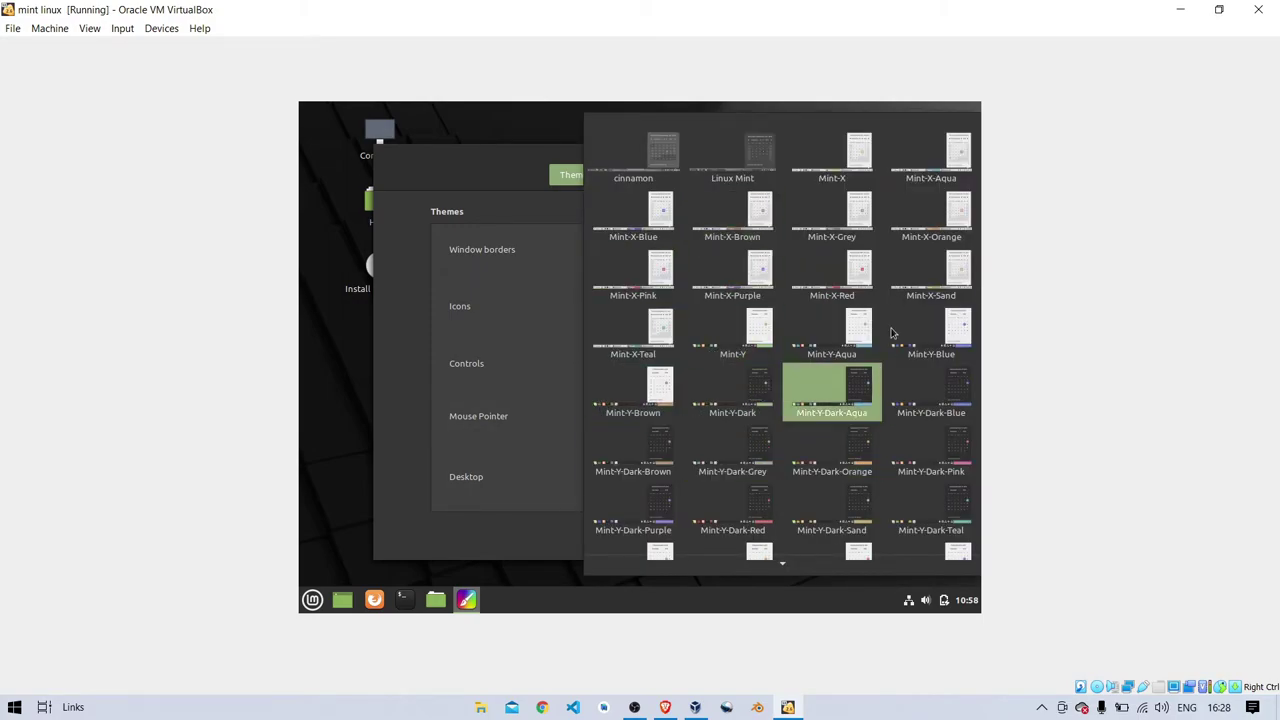
scroll(812, 460, down, 1)
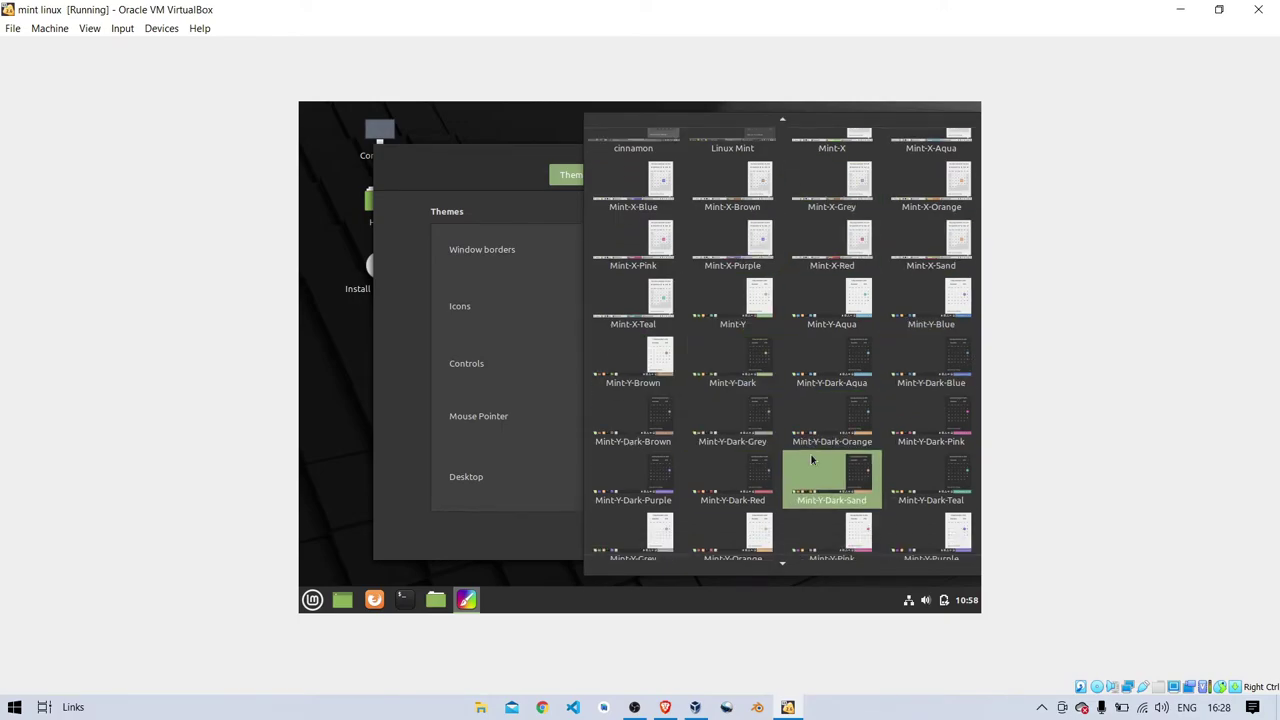
scroll(812, 460, down, 2)
scroll(812, 460, up, 1)
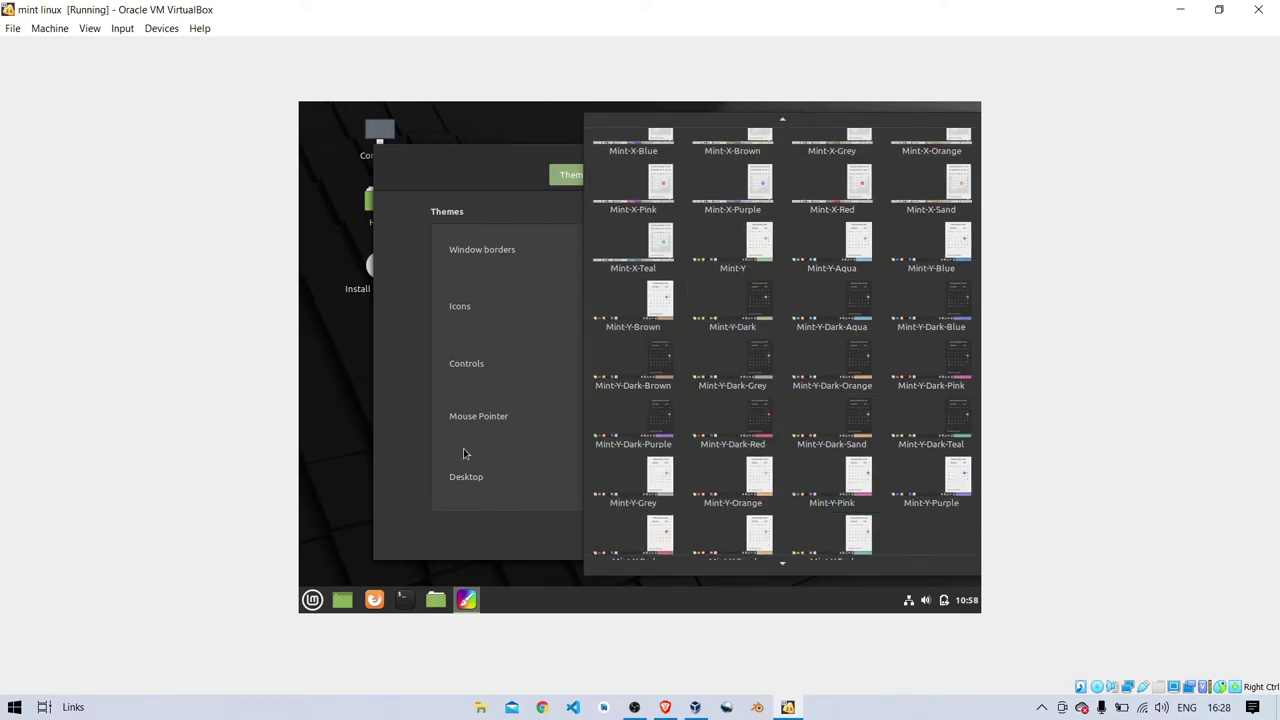
click(428, 515)
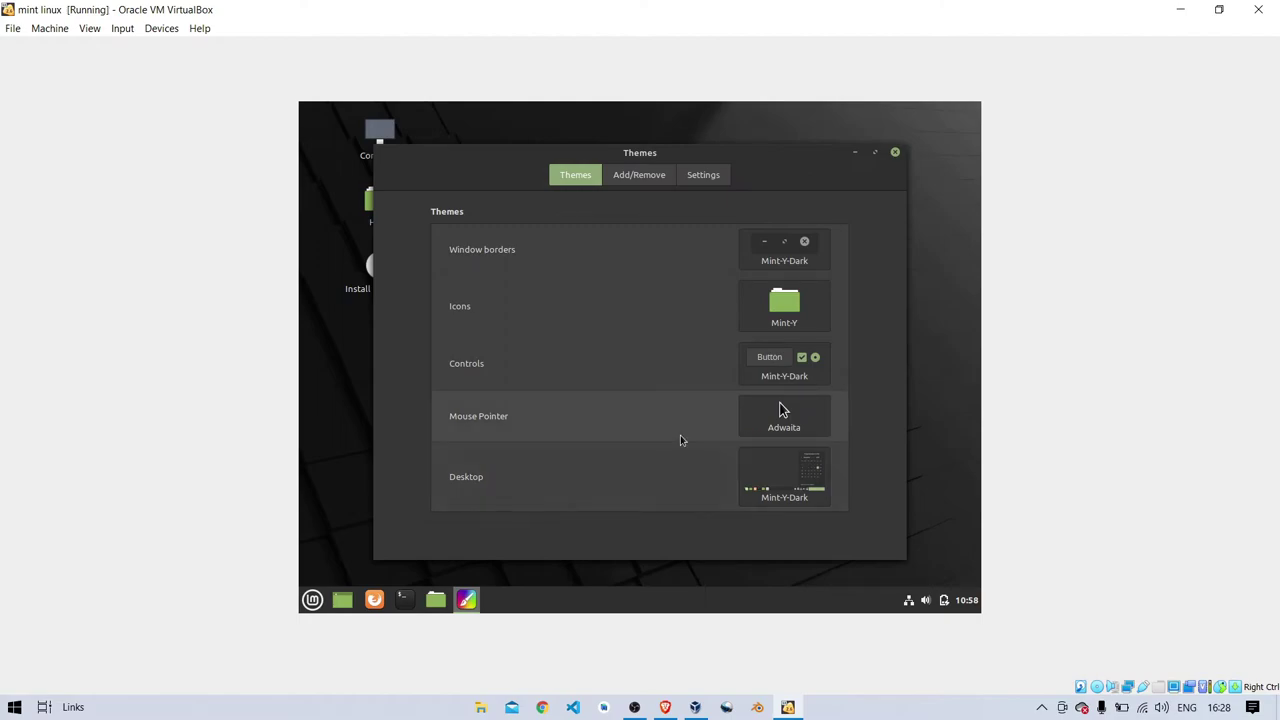
click(639, 175)
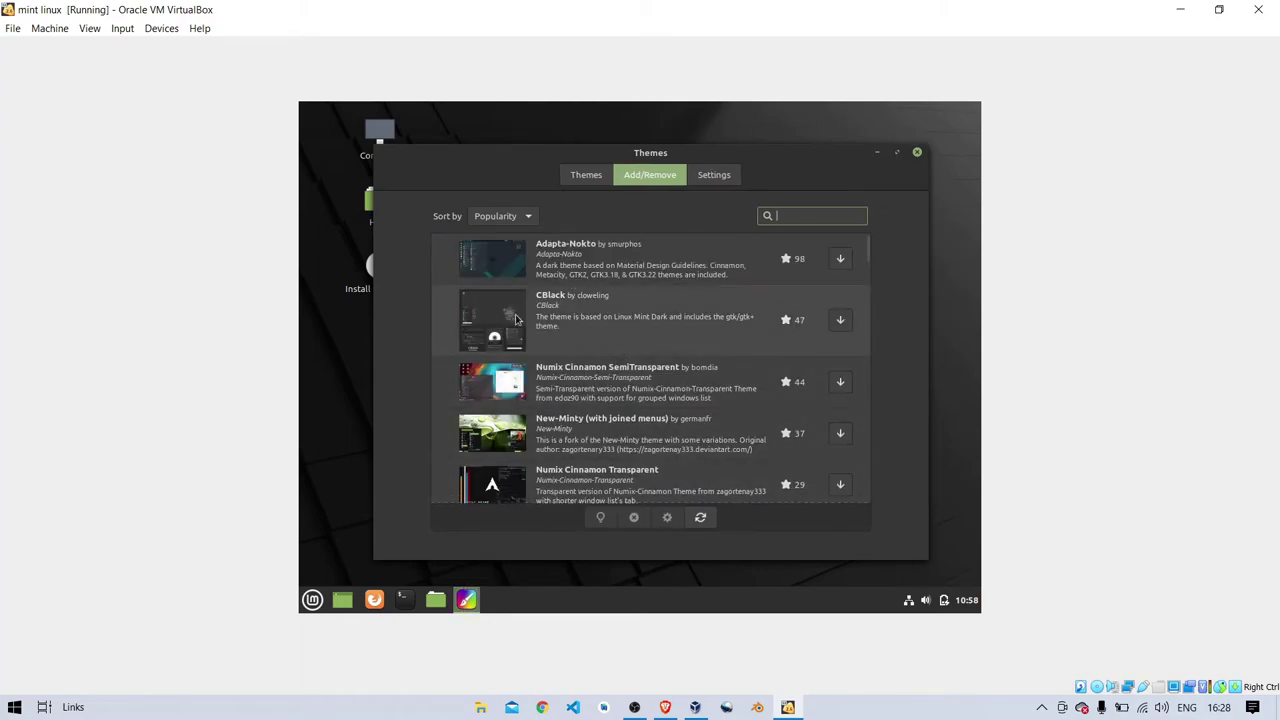
- Download and install the Adapta-Nokto theme from the Add/Remove list, then return to the overview
scroll(654, 397, down, 7)
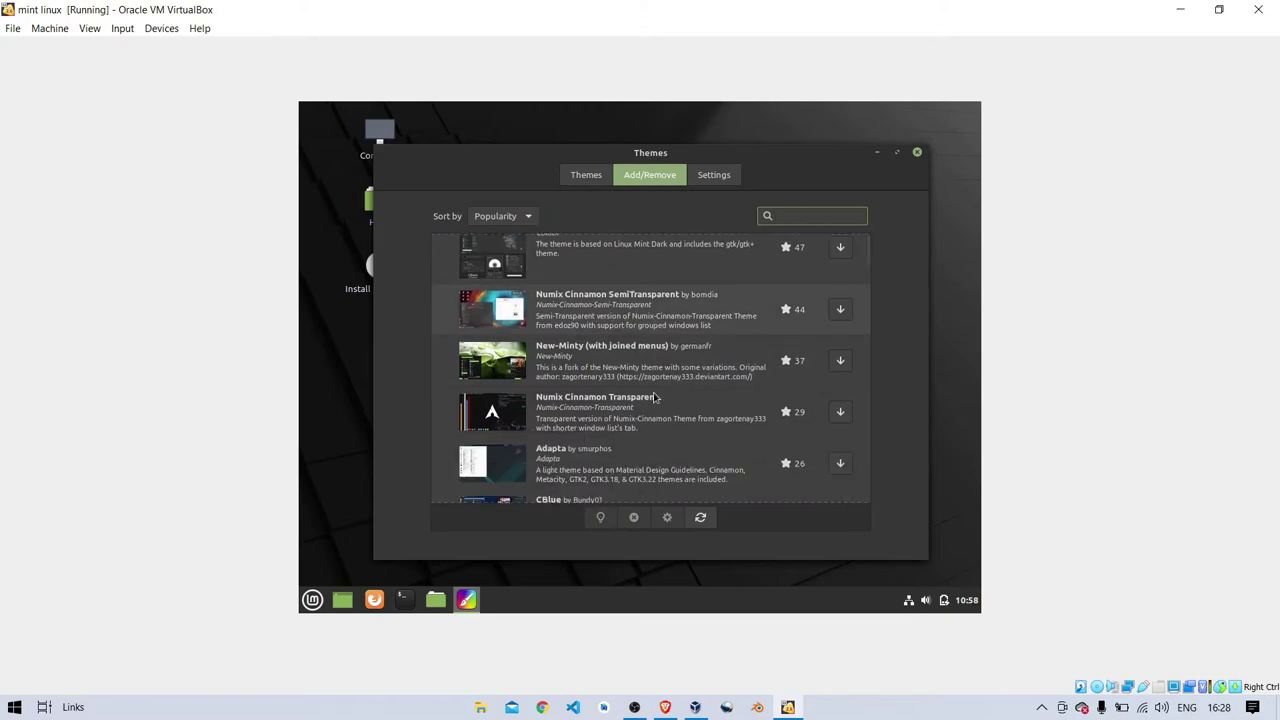
scroll(654, 396, down, 1)
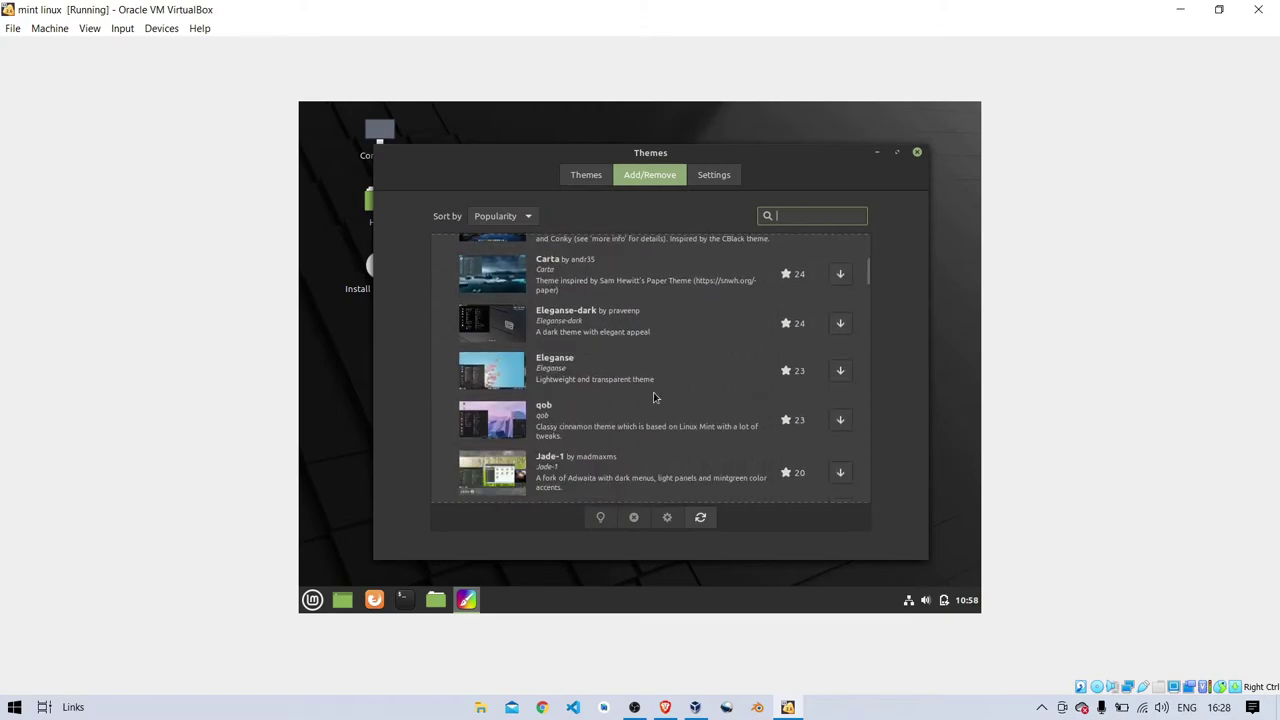
scroll(653, 392, up, 6)
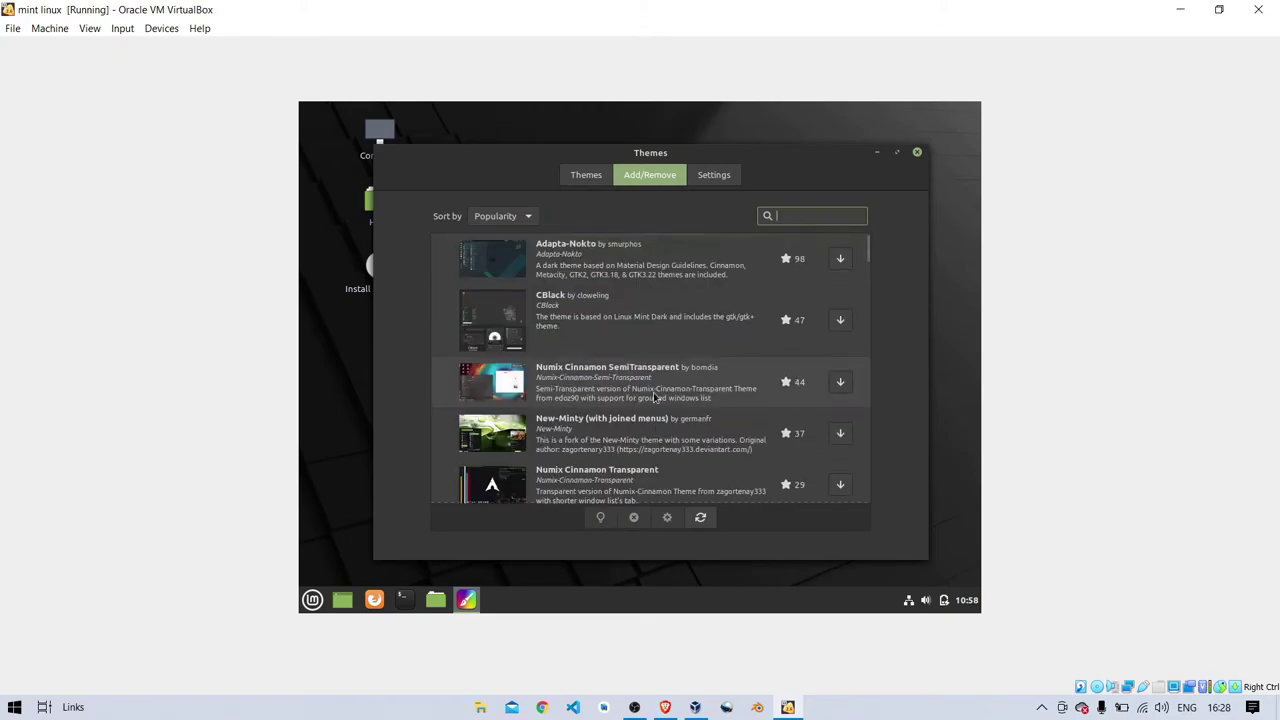
scroll(654, 397, down, 2)
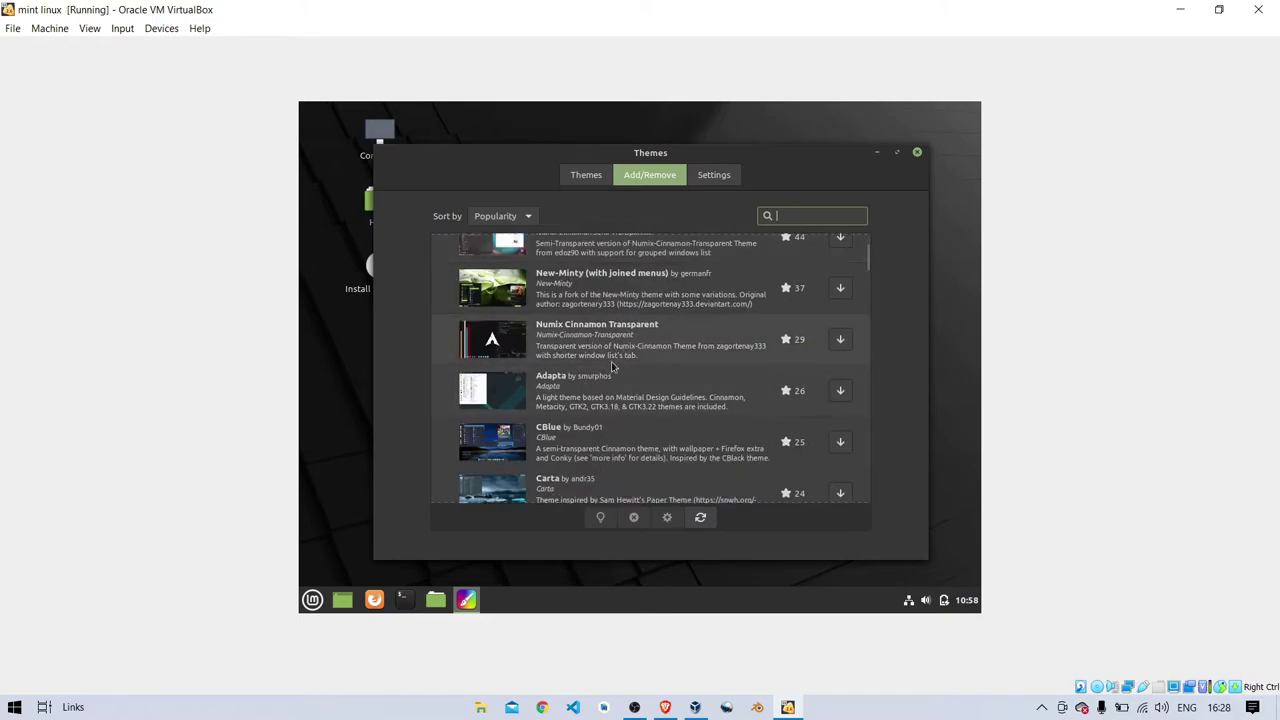
scroll(661, 410, up, 3)
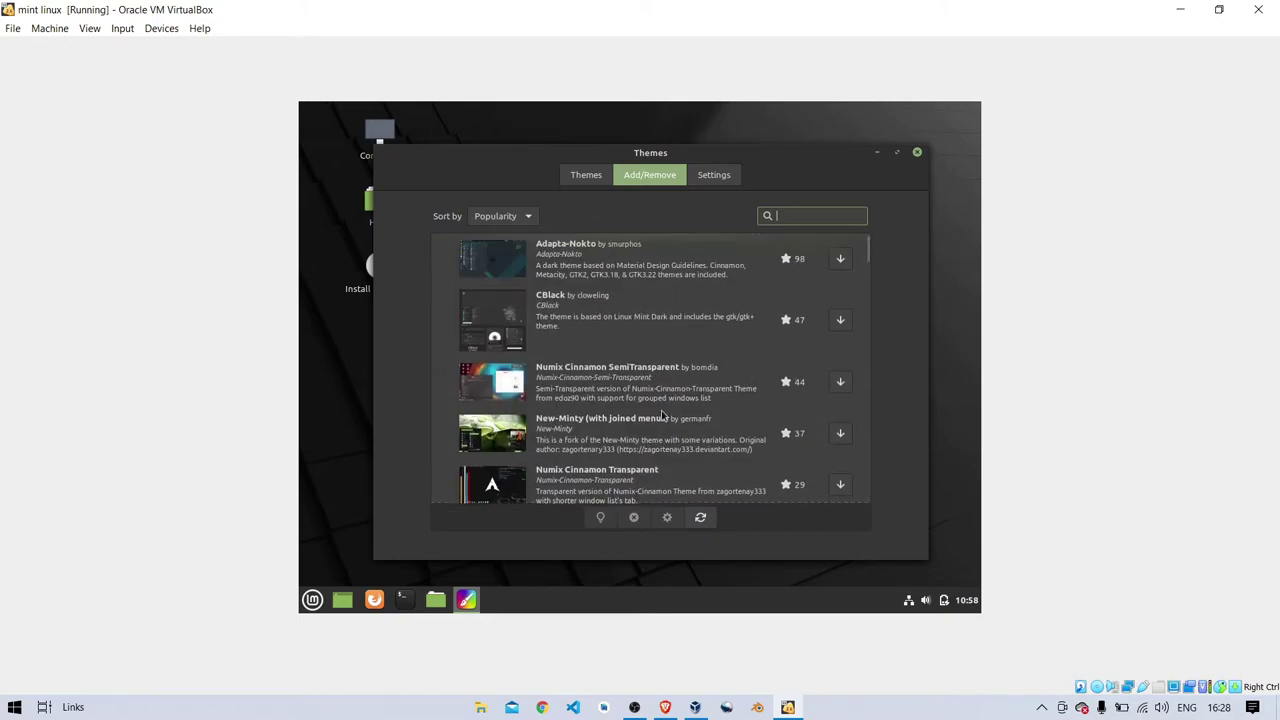
click(840, 258)
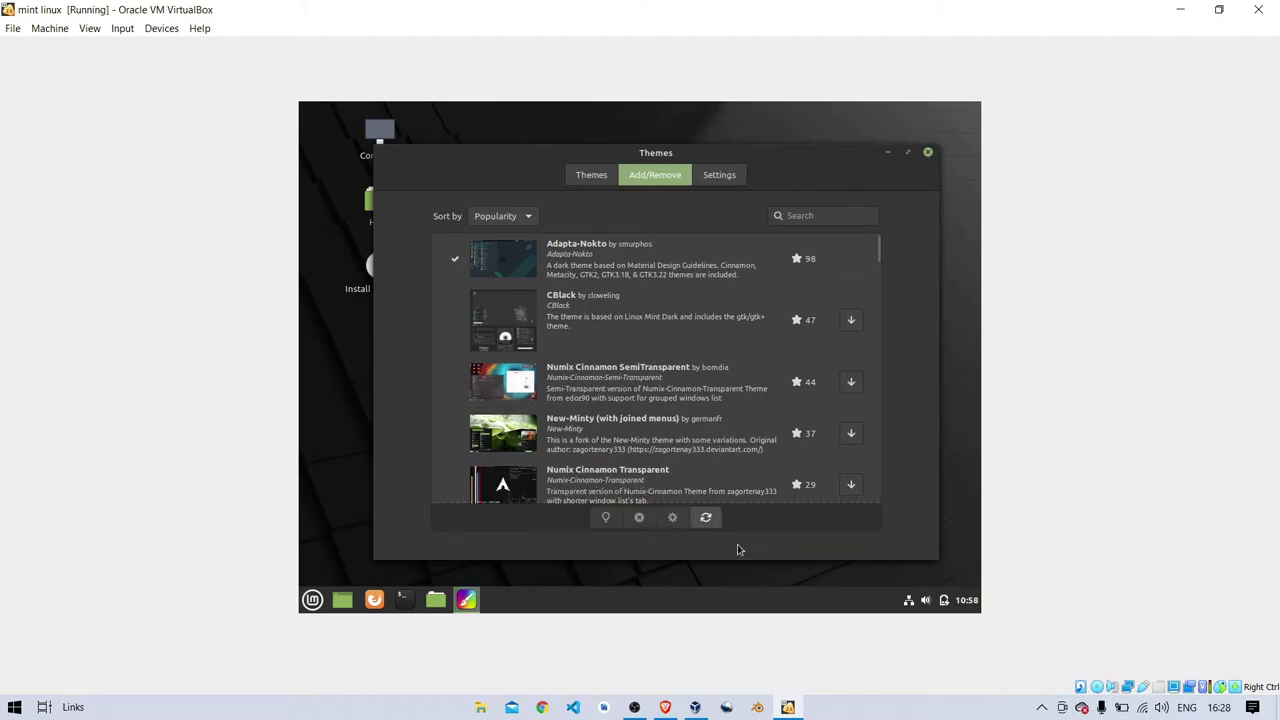
click(591, 174)
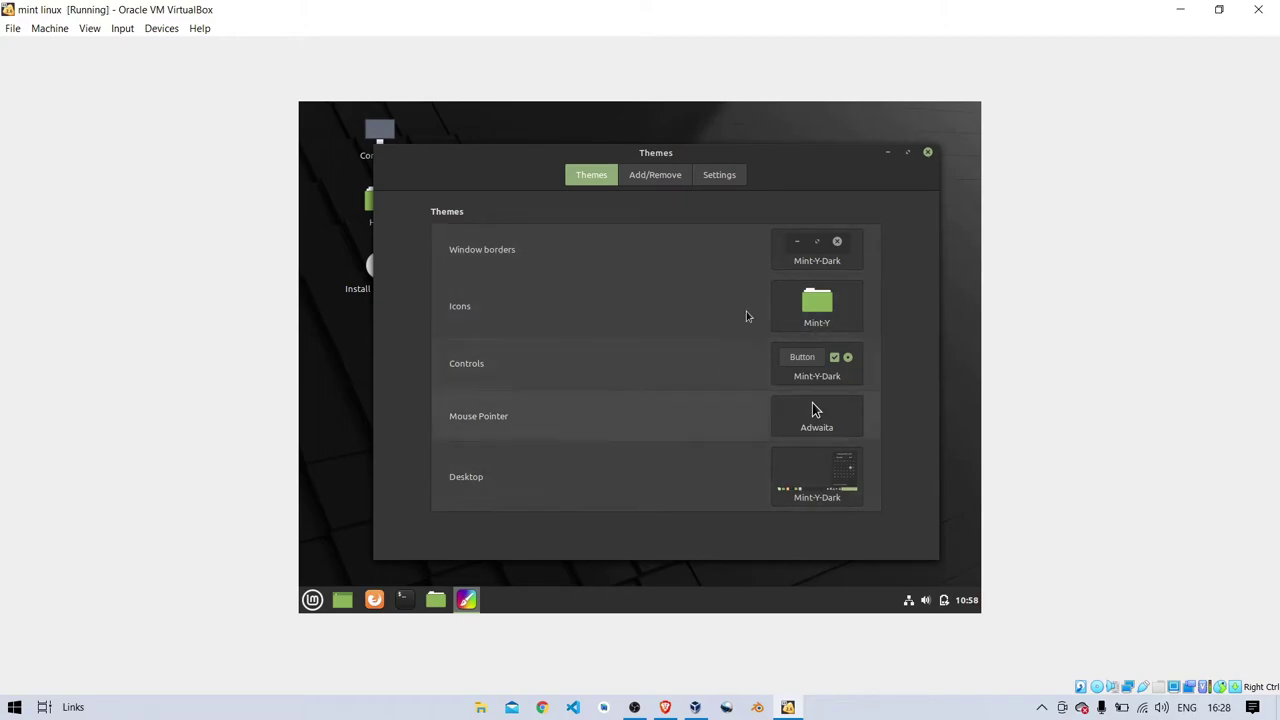
- Set the desktop theme to Adapta-Nokto
click(789, 485)
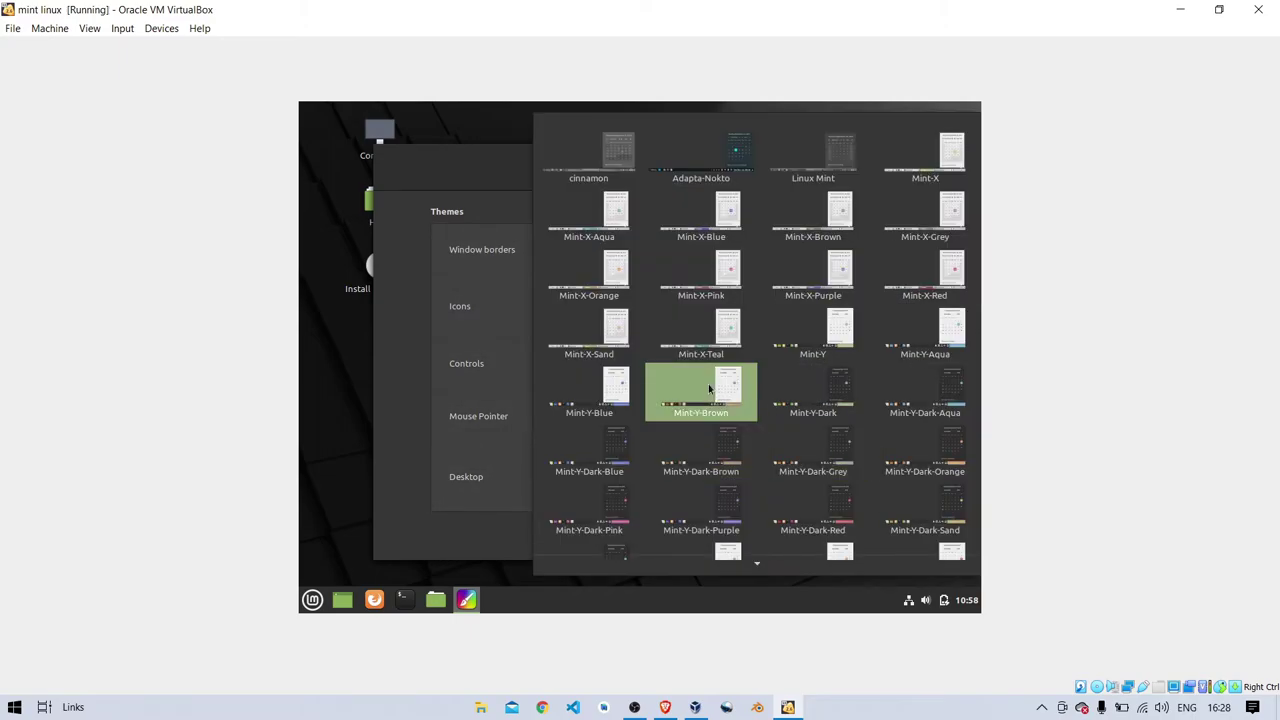
scroll(710, 390, down, 1)
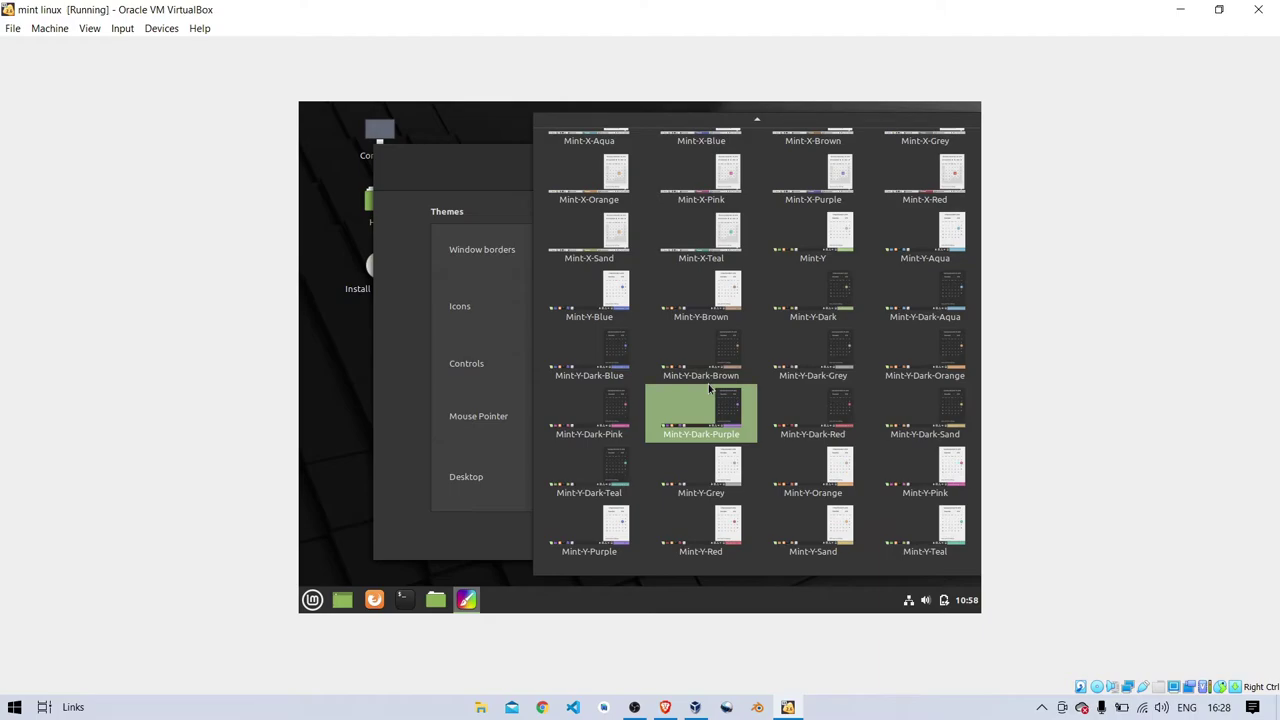
scroll(710, 390, up, 2)
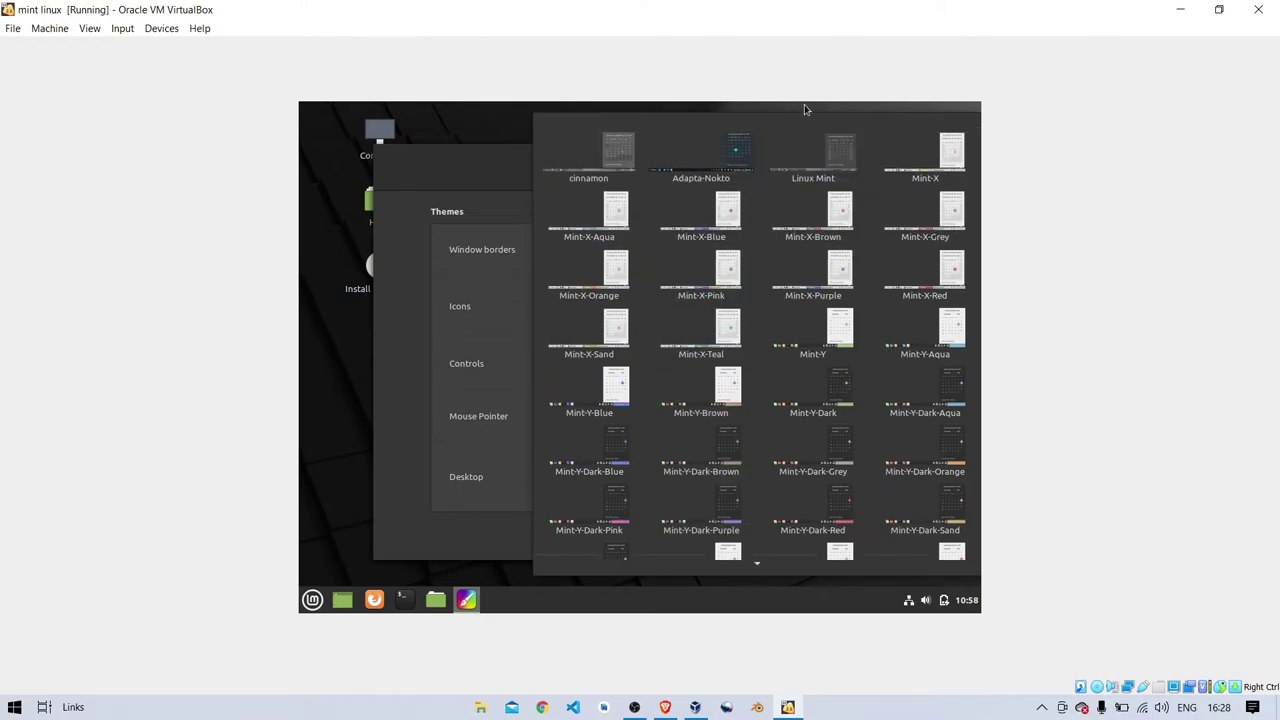
click(737, 150)
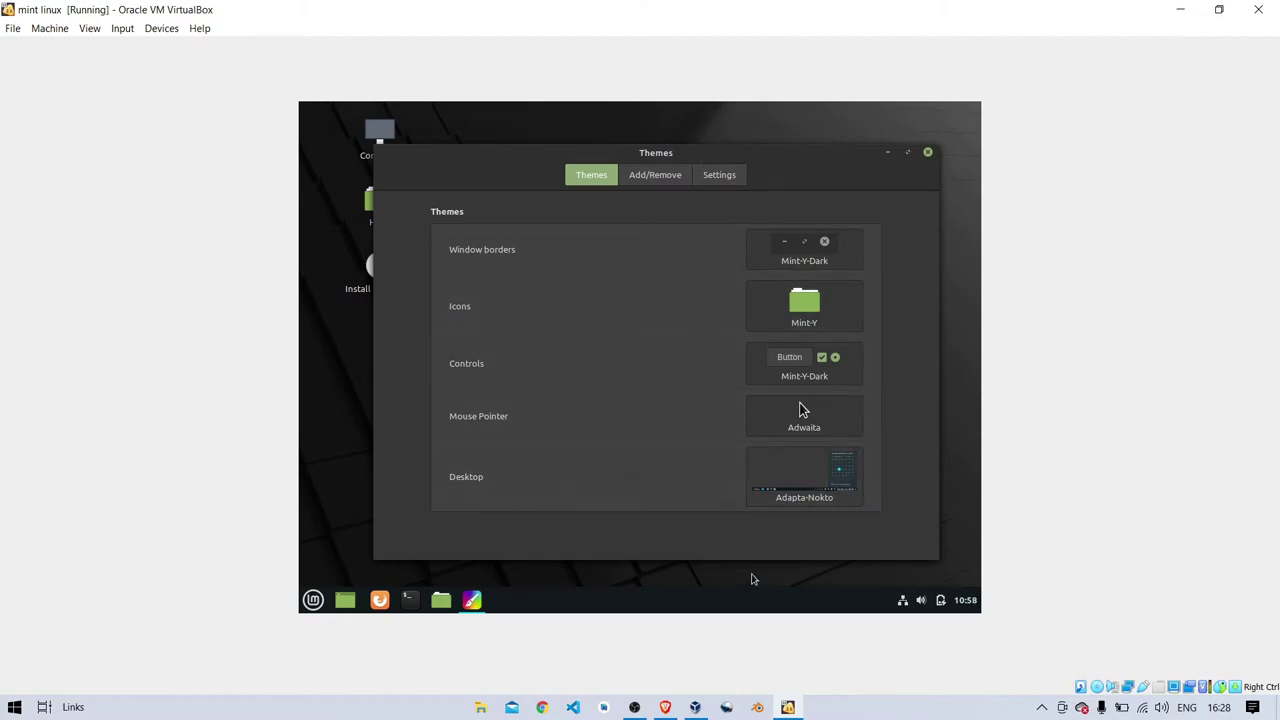
- Download and install the CBlue theme from the Add/Remove list
click(655, 175)
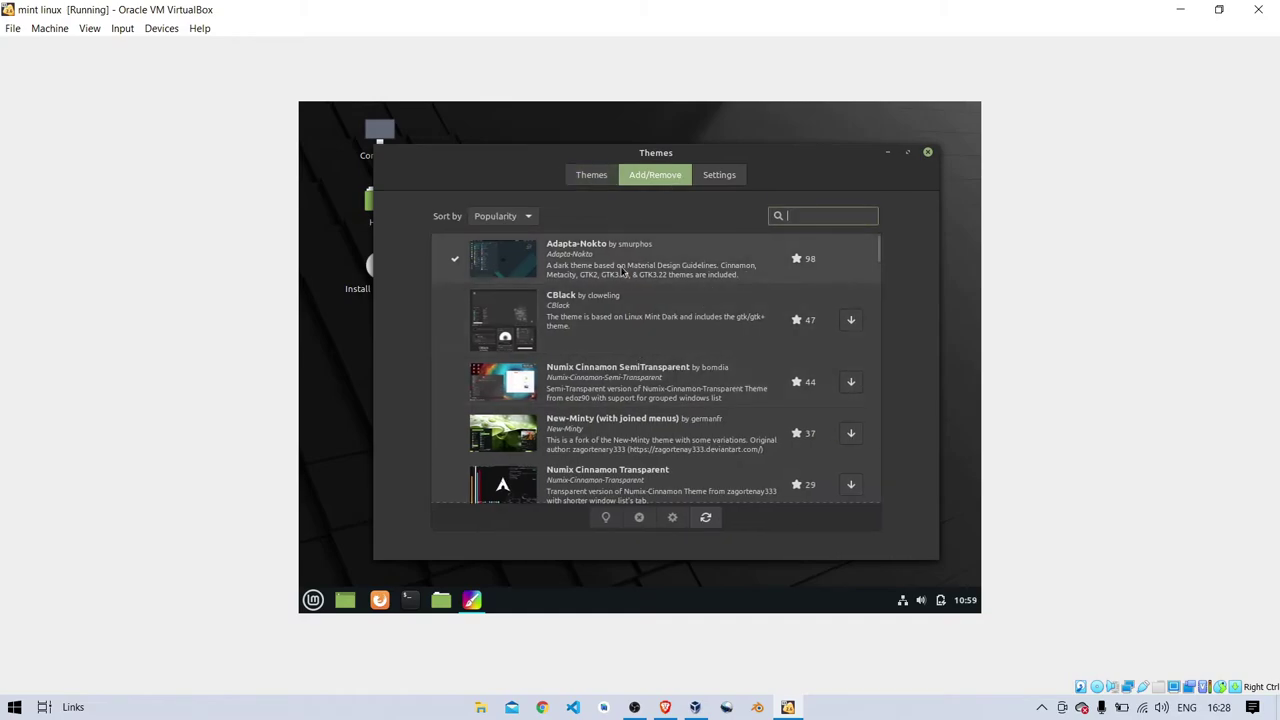
click(621, 270)
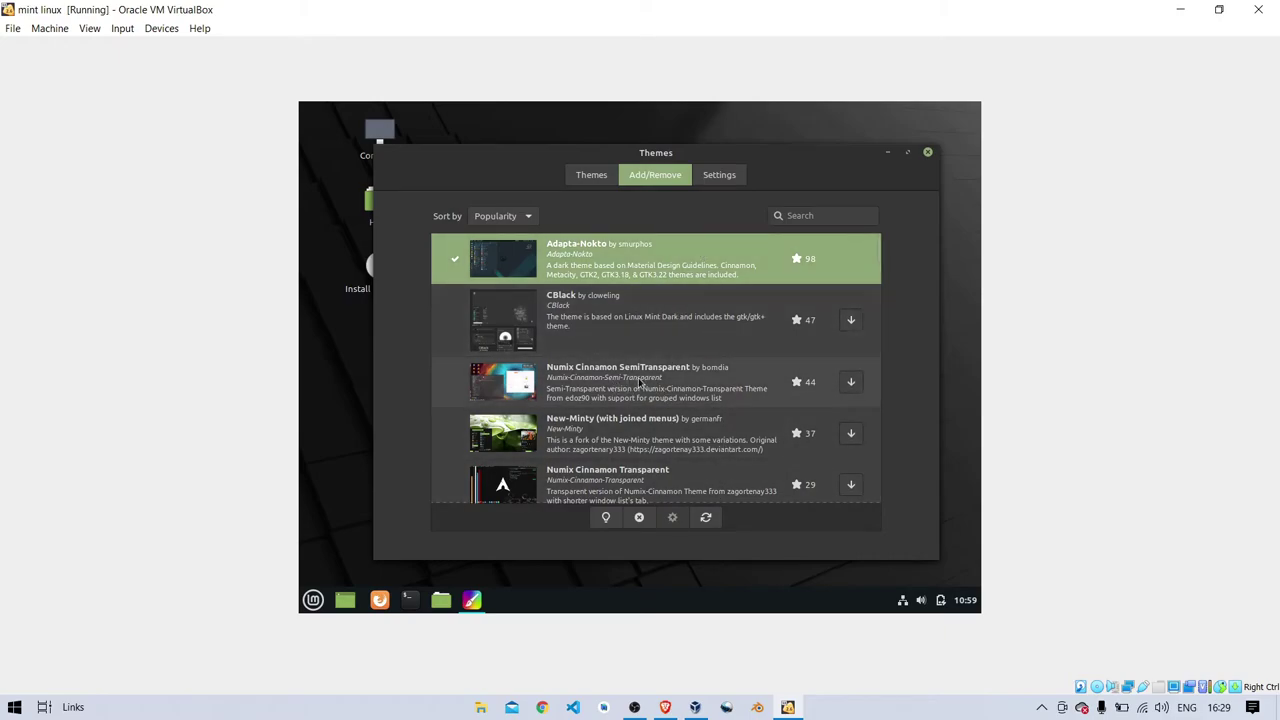
scroll(655, 408, down, 2)
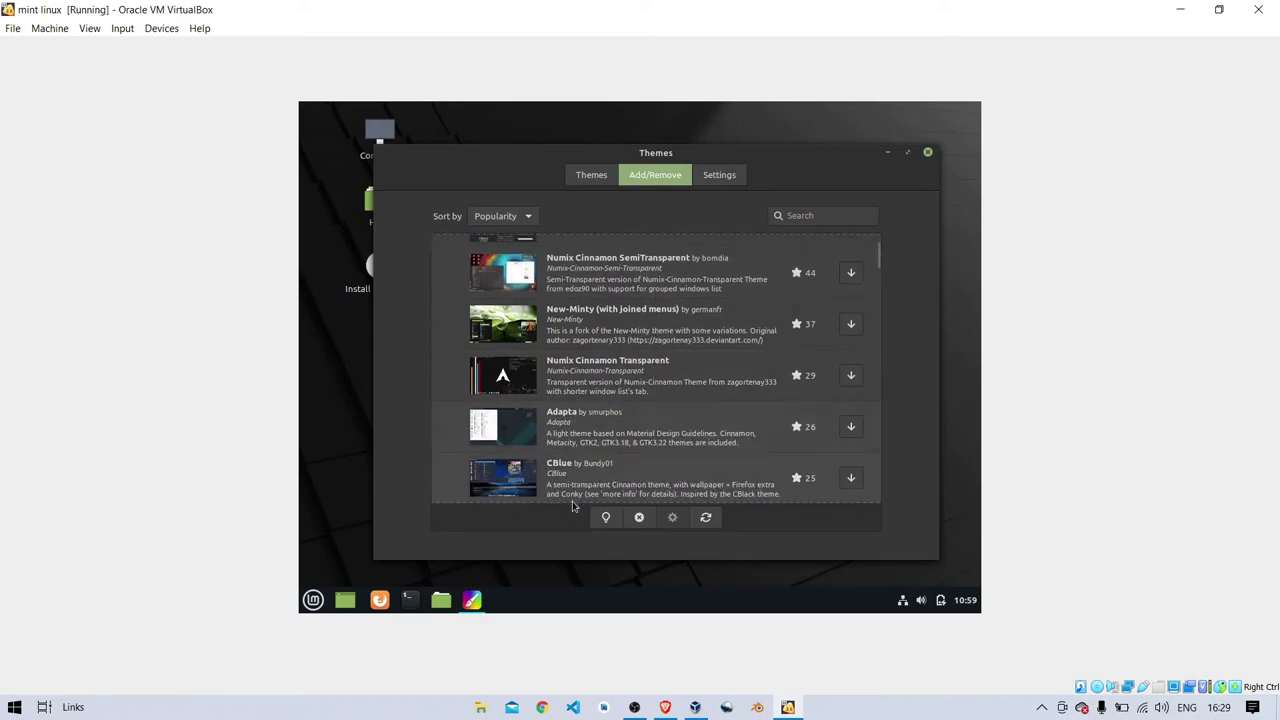
click(613, 497)
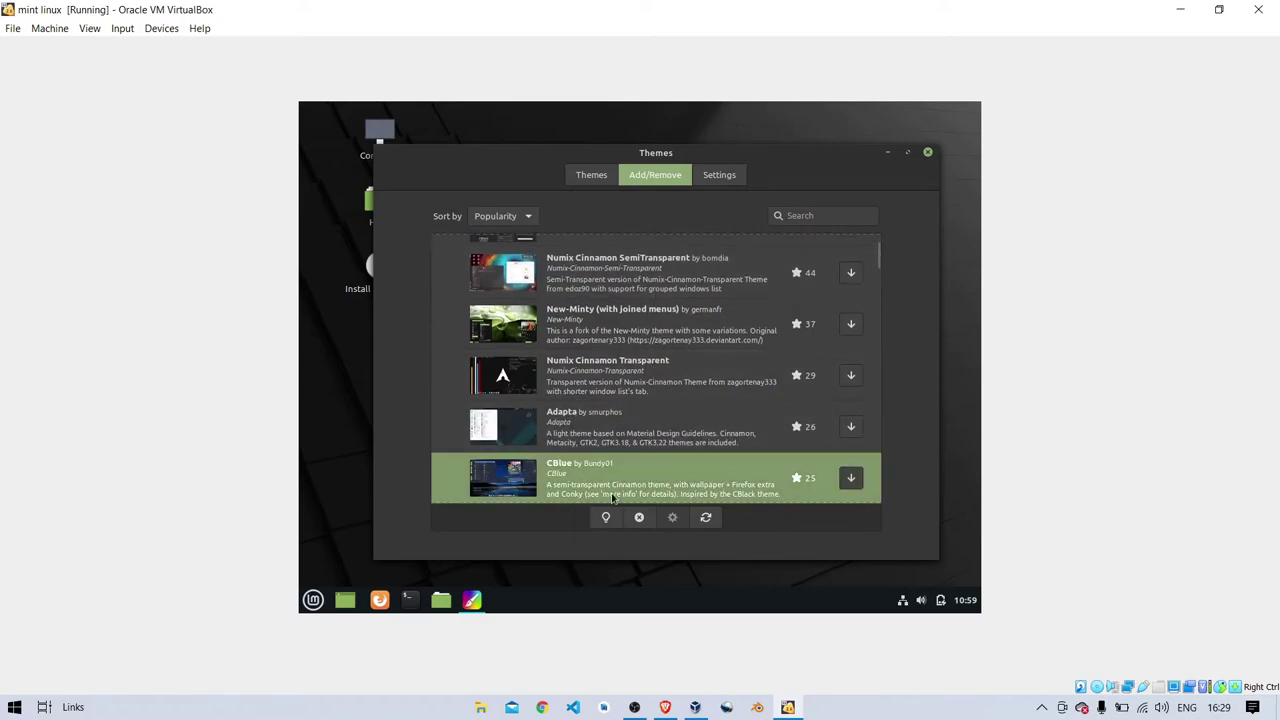
click(848, 478)
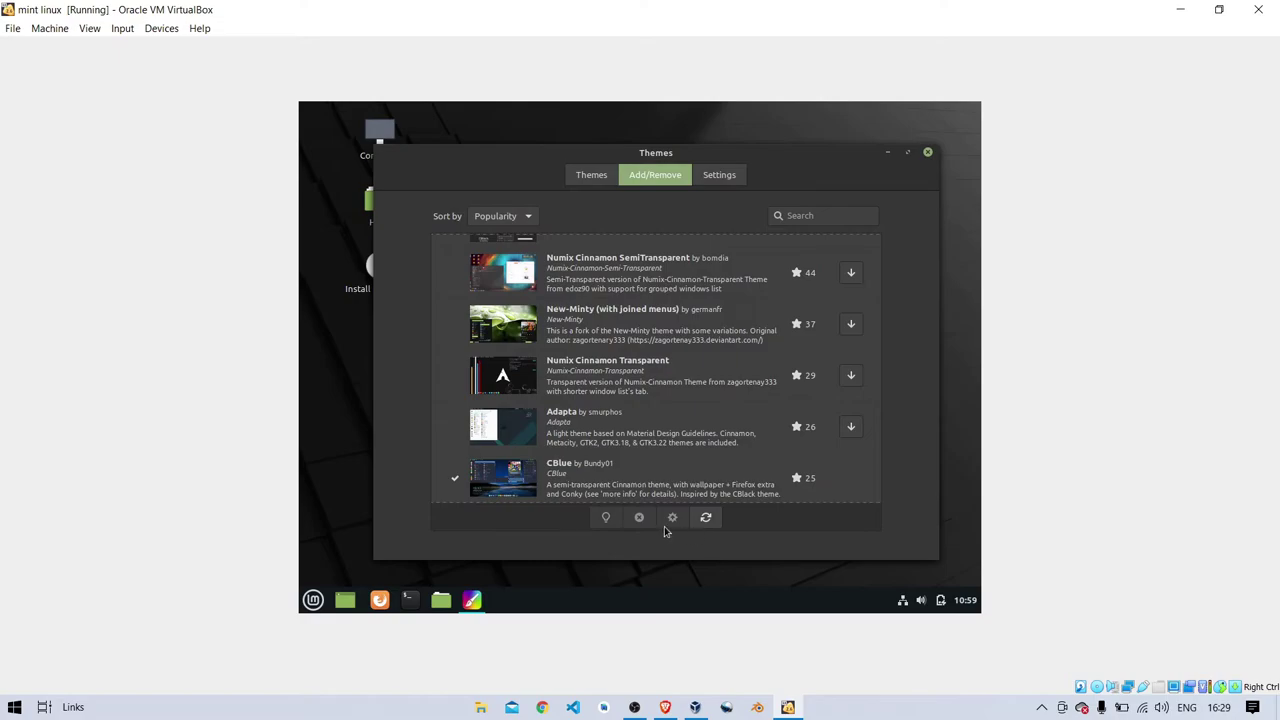
click(591, 175)
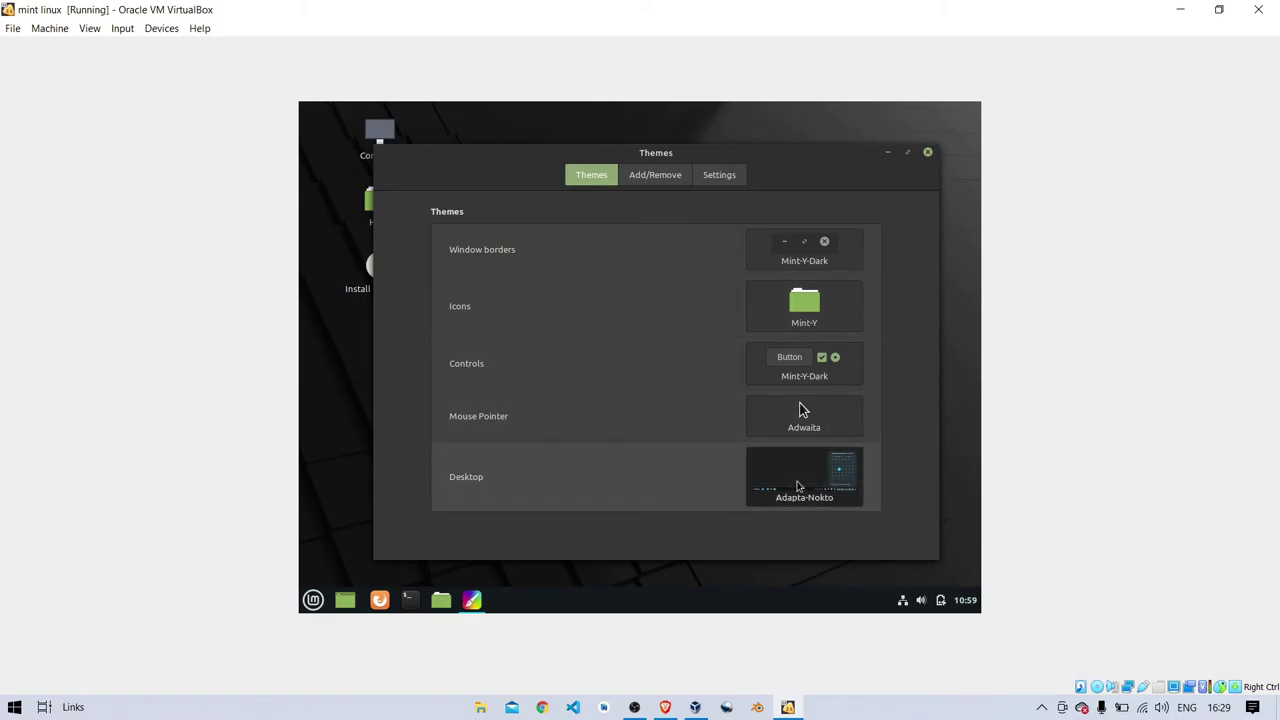
- Make CBlue the desktop theme and close the Themes window
click(797, 487)
click(784, 160)
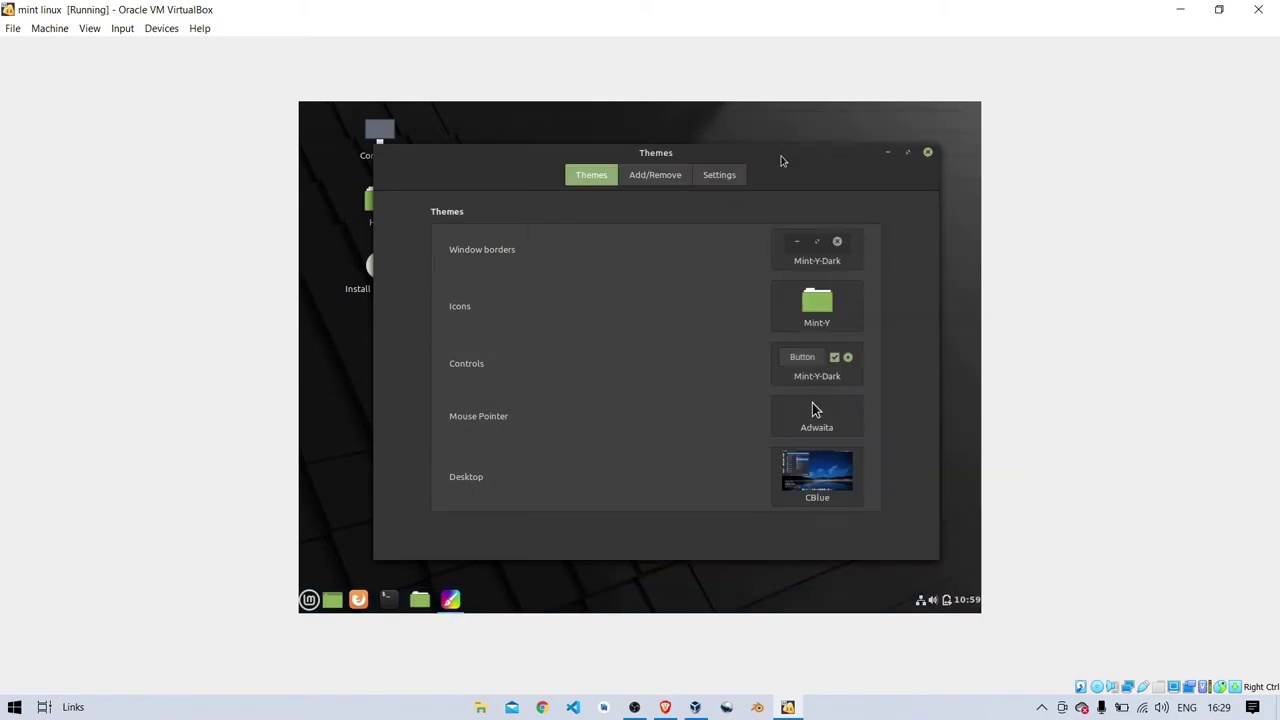
click(926, 153)
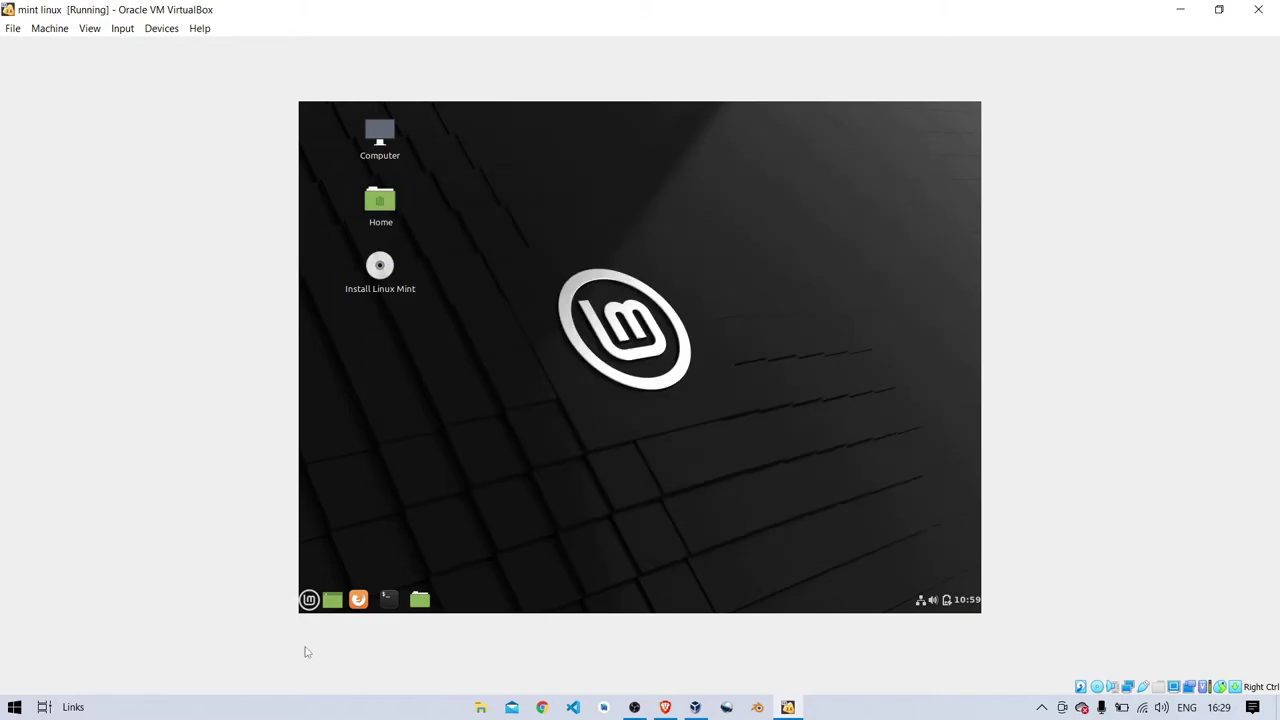
click(309, 599)
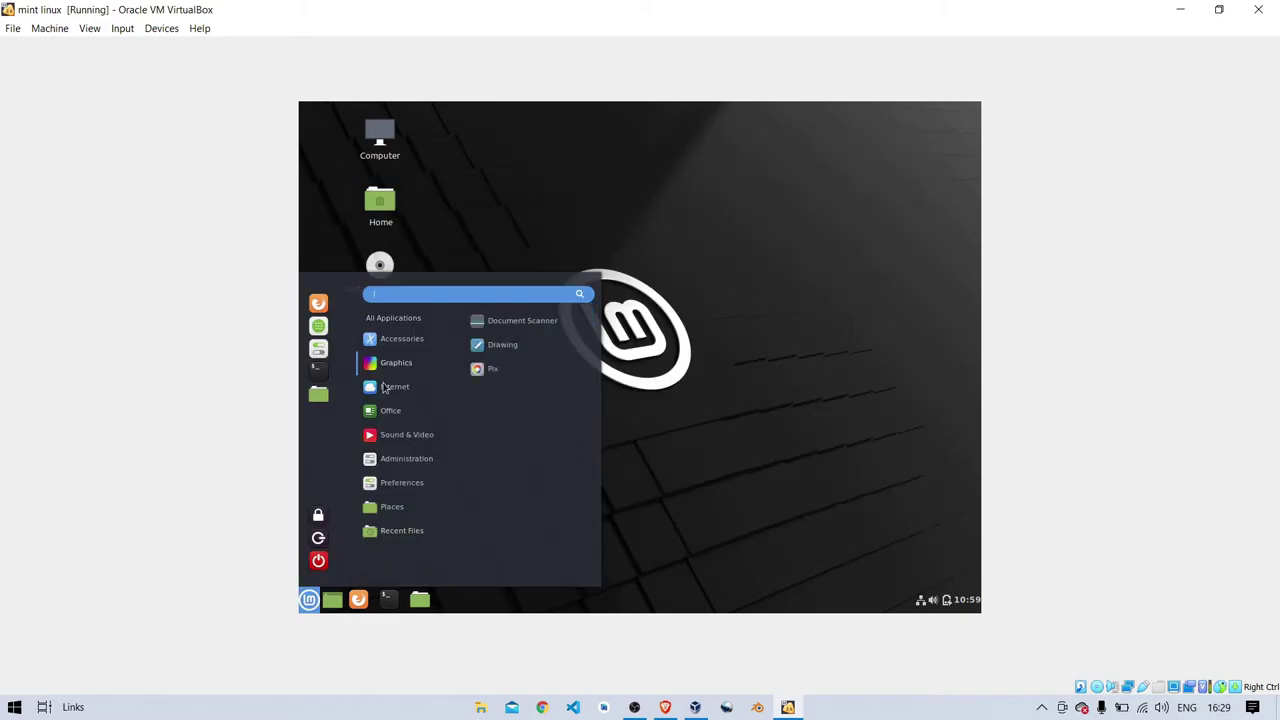
mouse_move(400, 362)
click(536, 378)
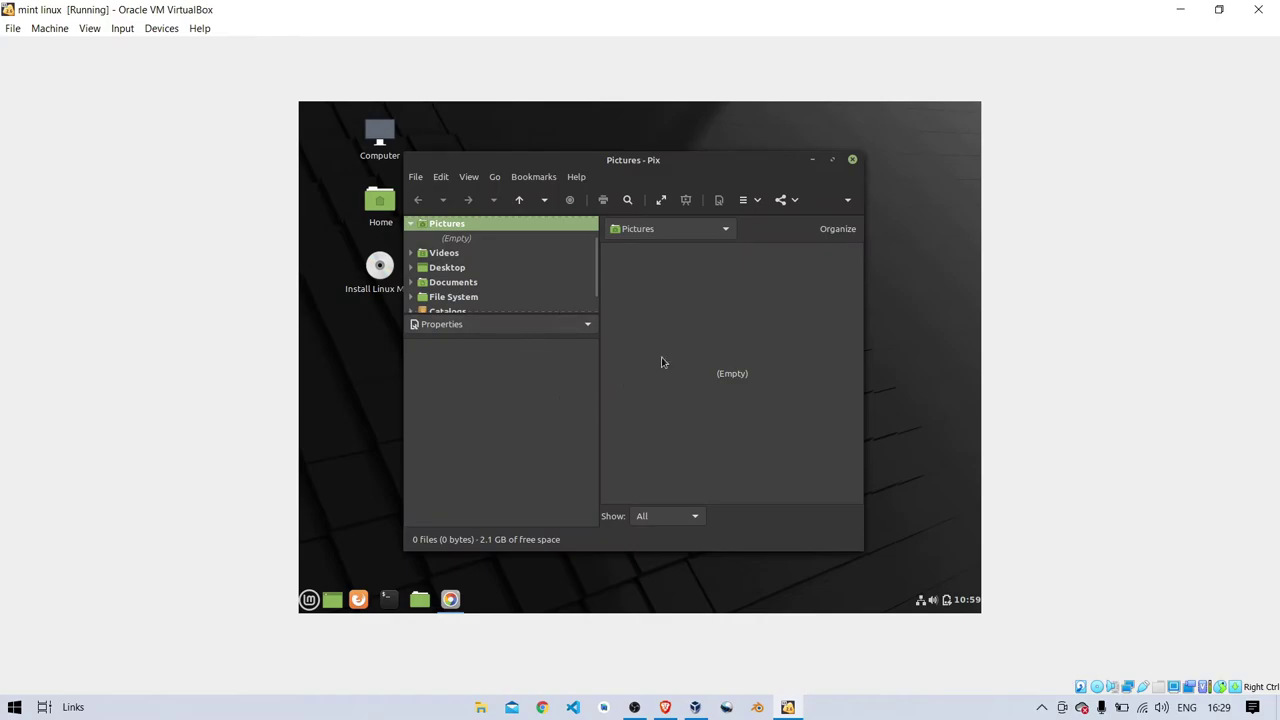
scroll(507, 305, down, 1)
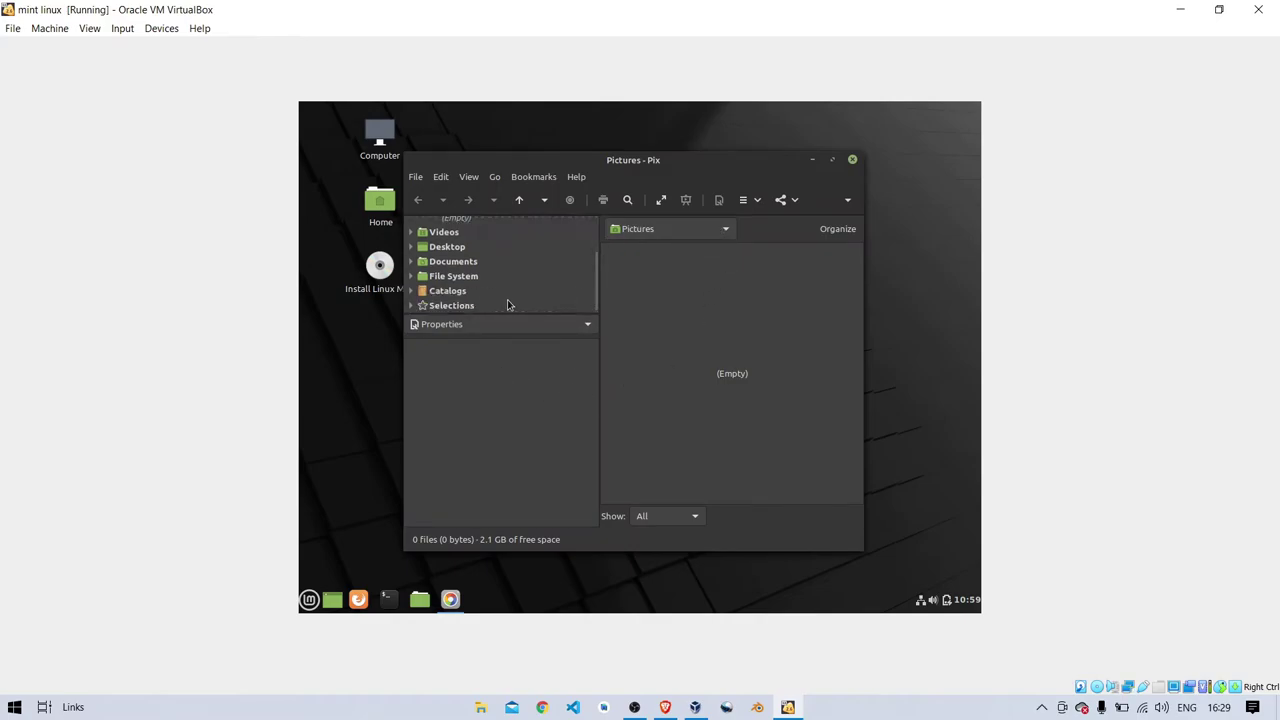
scroll(507, 303, up, 1)
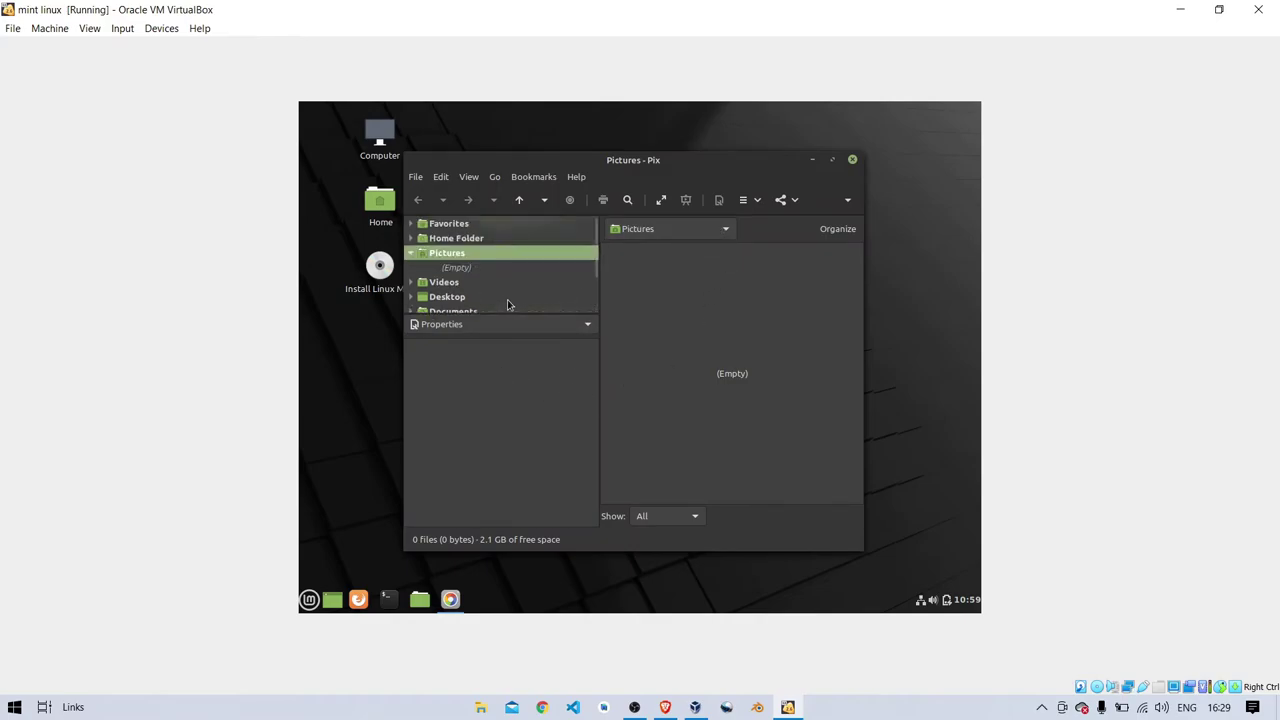
click(853, 161)
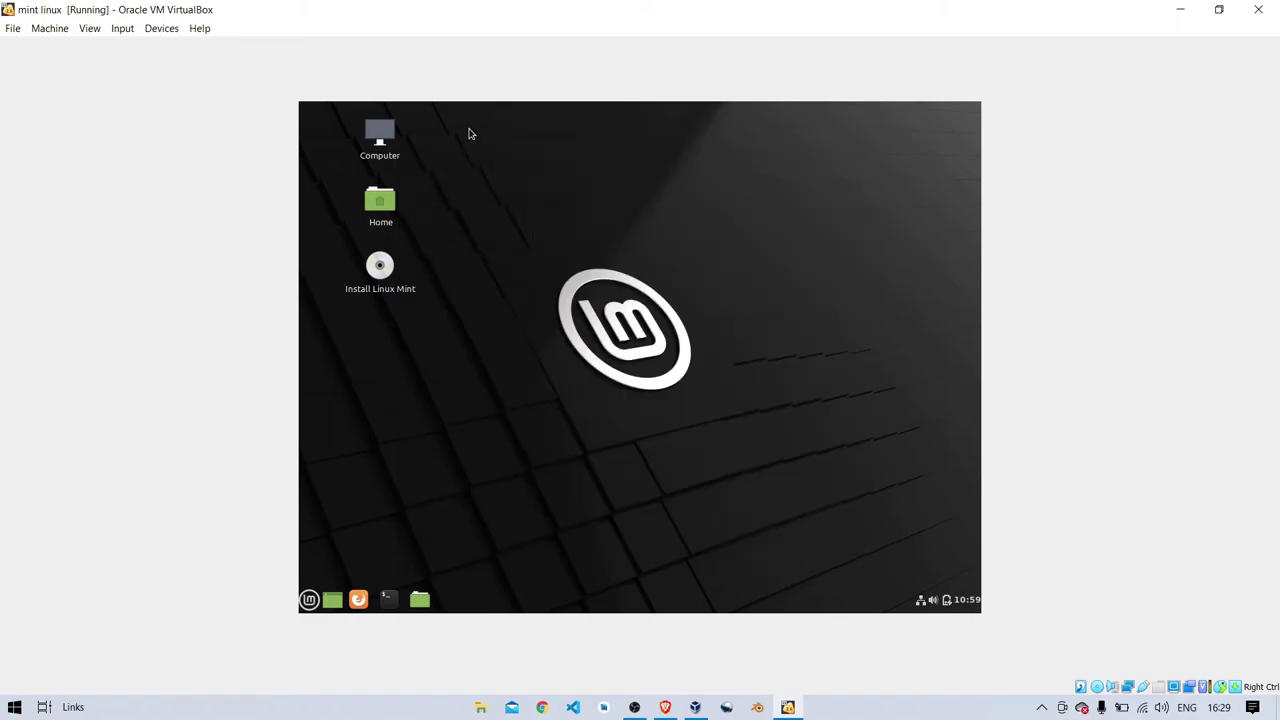
- Glance at the Computer and Home folders, then launch the Install Linux Mint installer
click(389, 150)
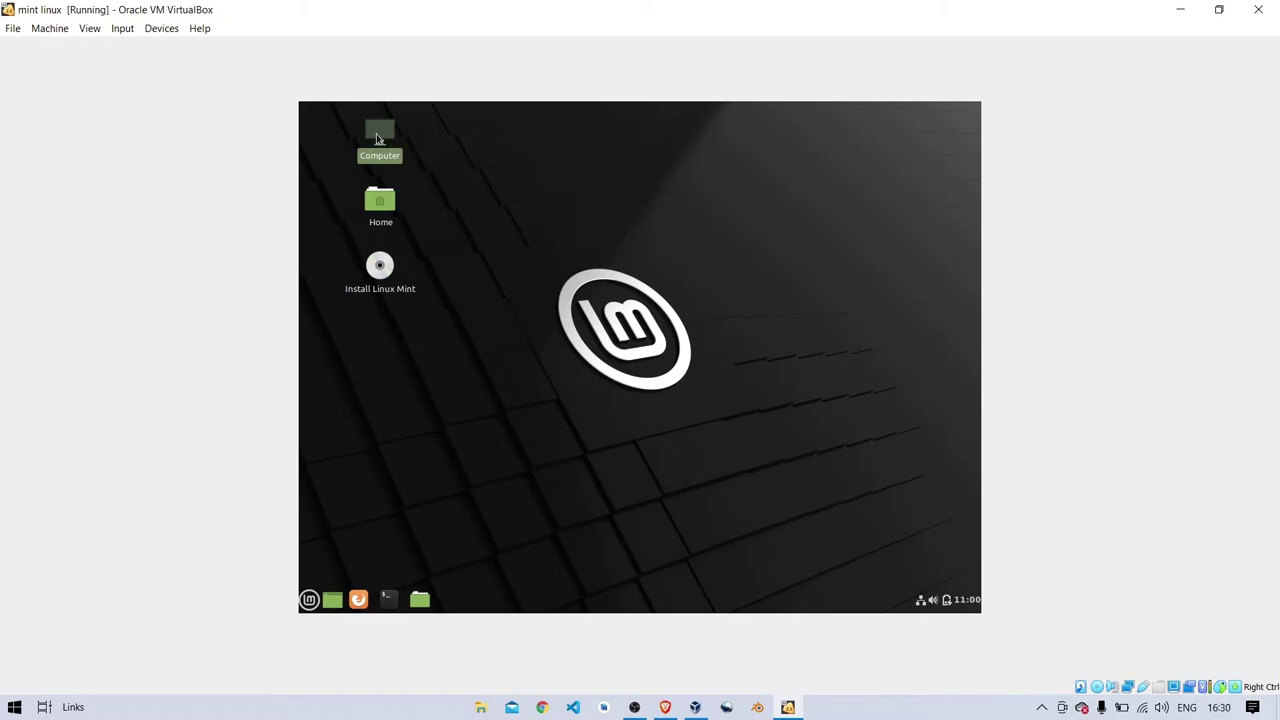
double_click(378, 138)
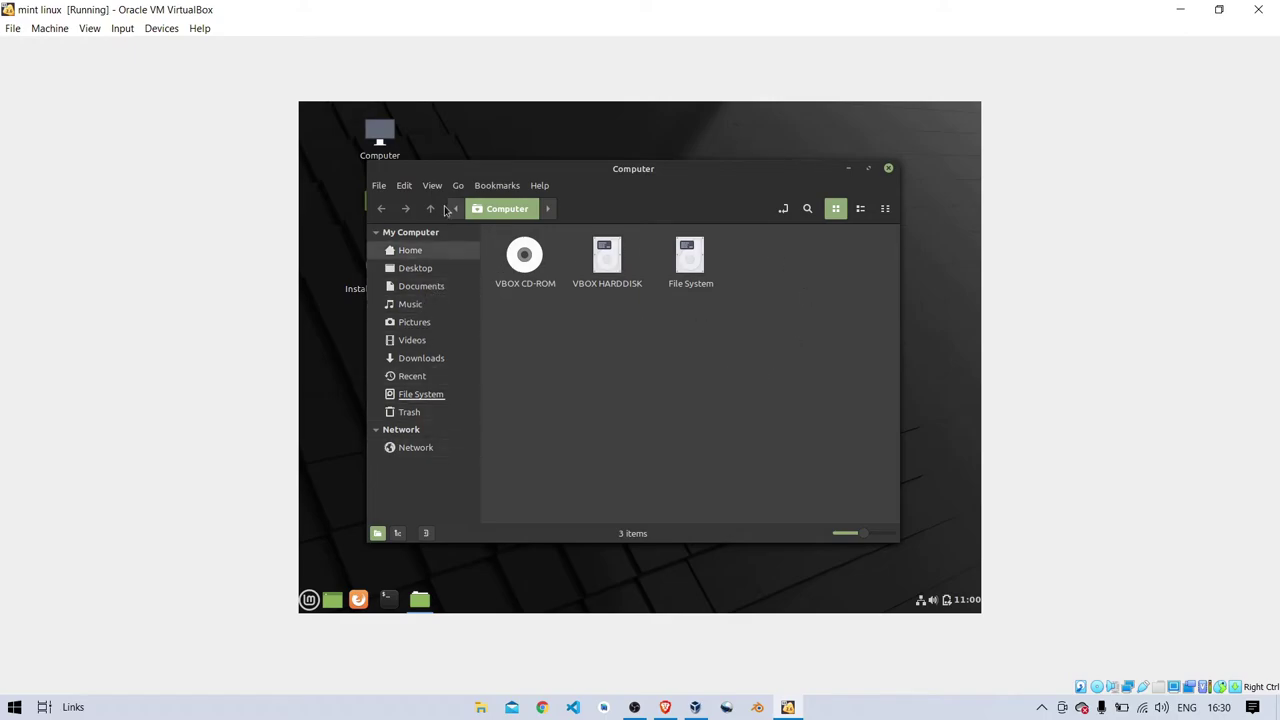
click(410, 252)
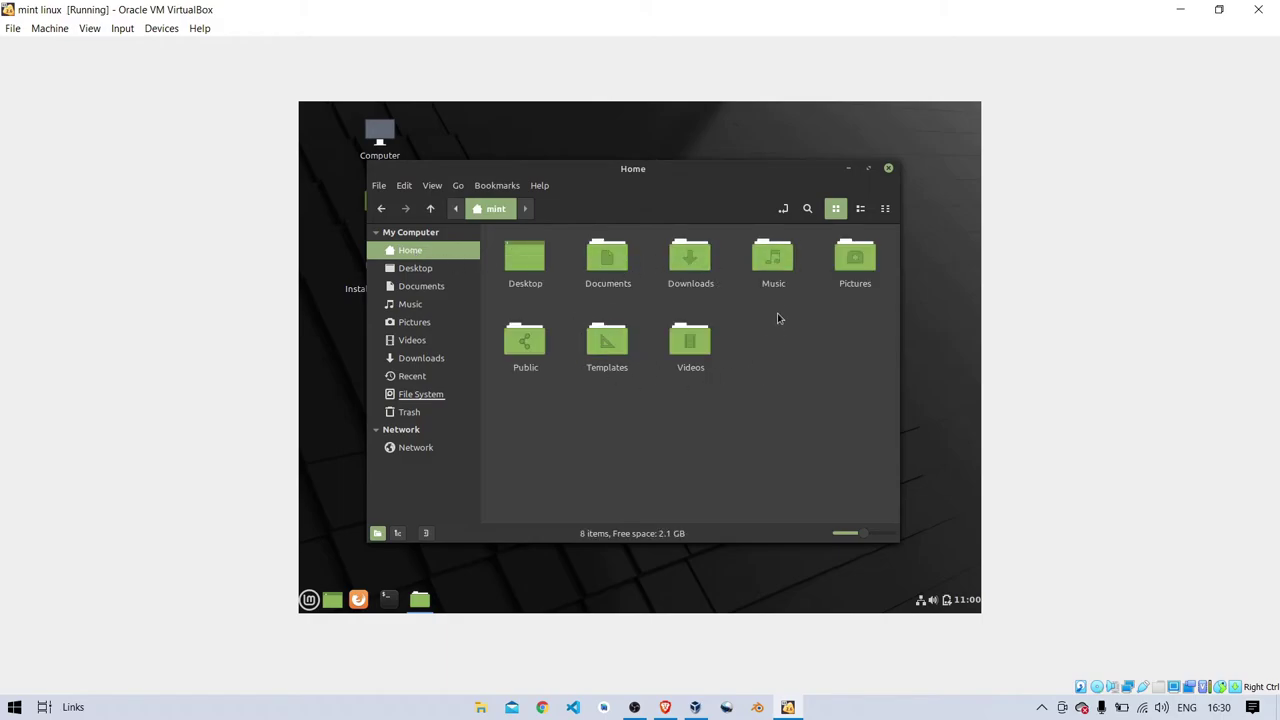
click(889, 171)
double_click(380, 266)
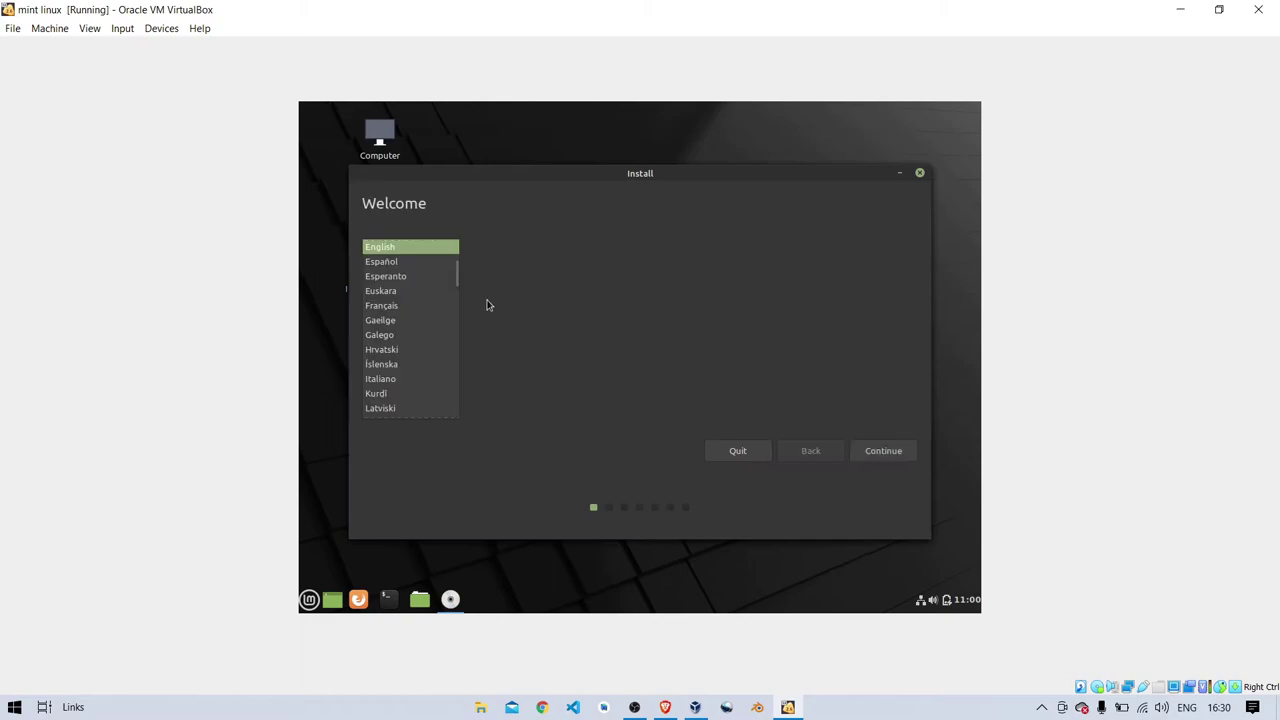
- Accept English and the default keyboard layout, and opt to install multimedia codecs
click(873, 452)
click(883, 456)
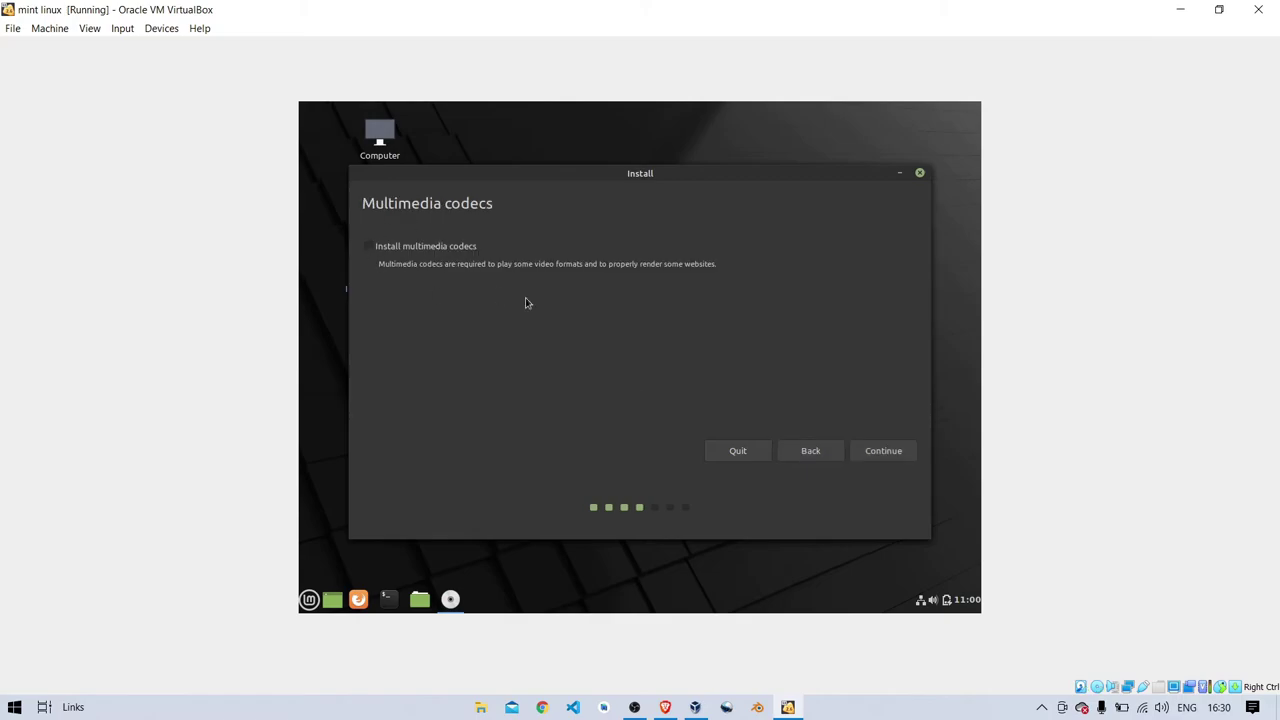
click(375, 248)
click(893, 450)
- Choose Erase disk with advanced features at None, start installing, and confirm the partition changes
click(899, 173)
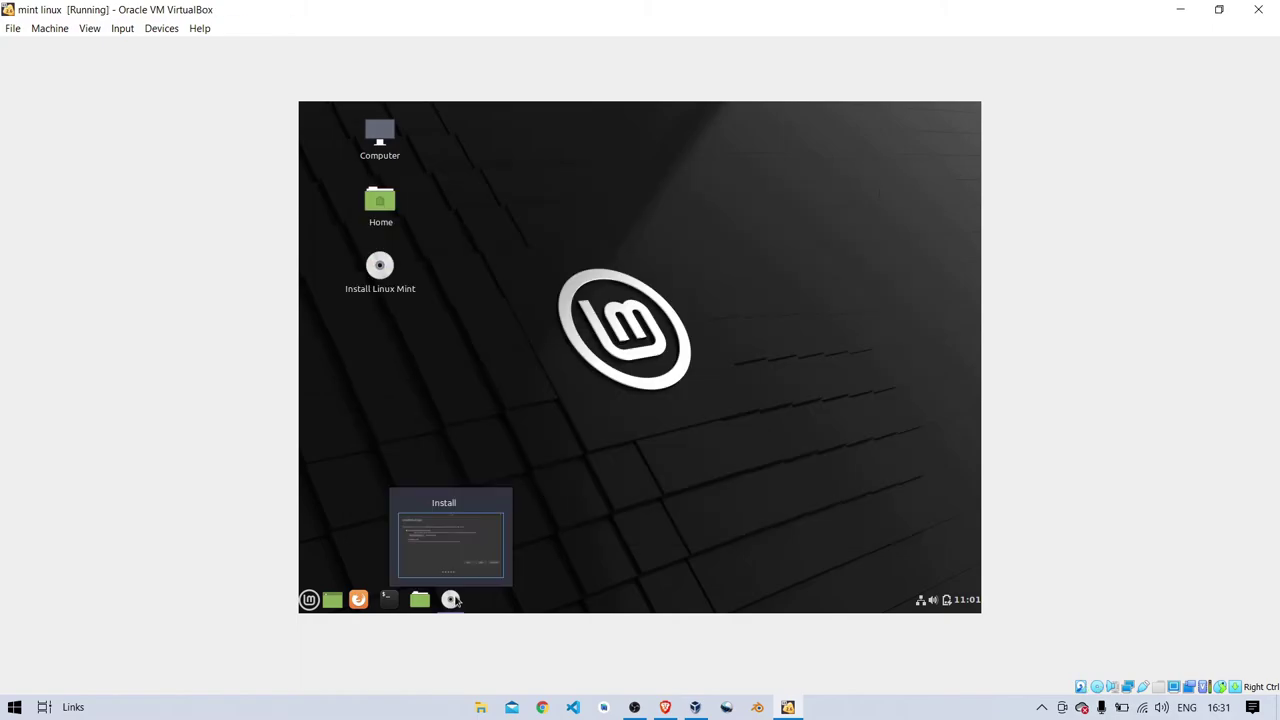
click(454, 598)
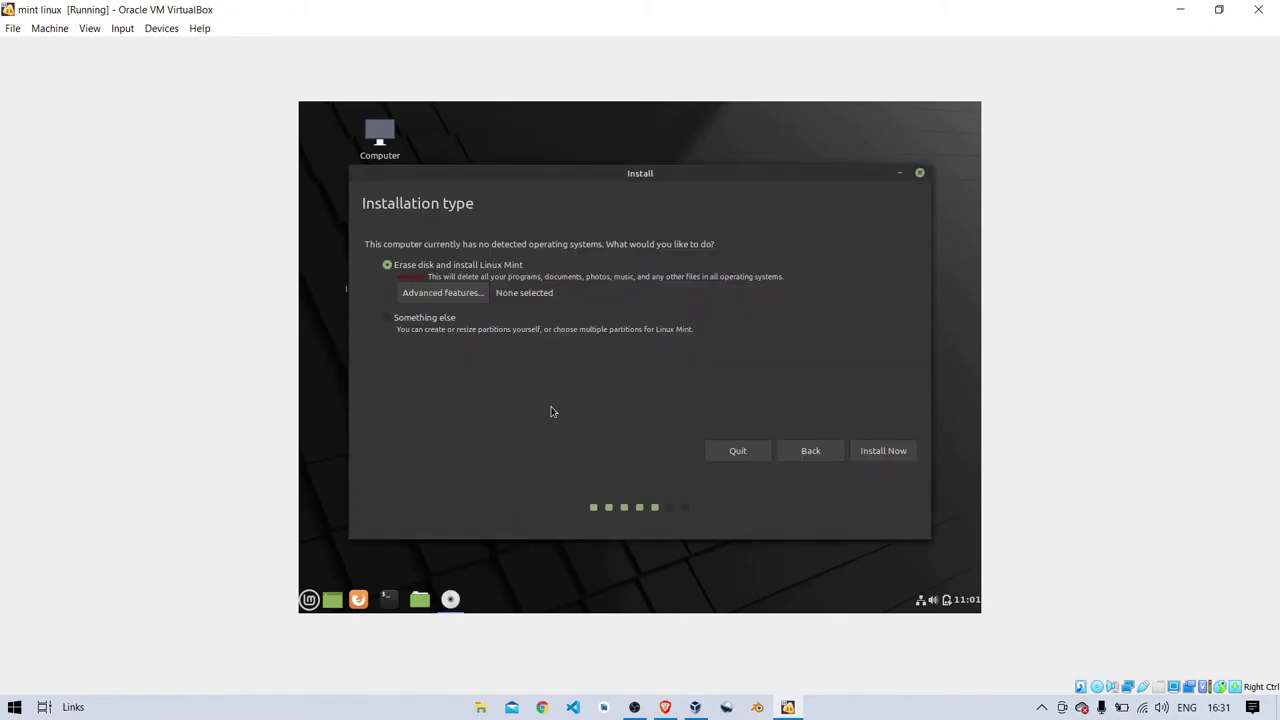
click(442, 292)
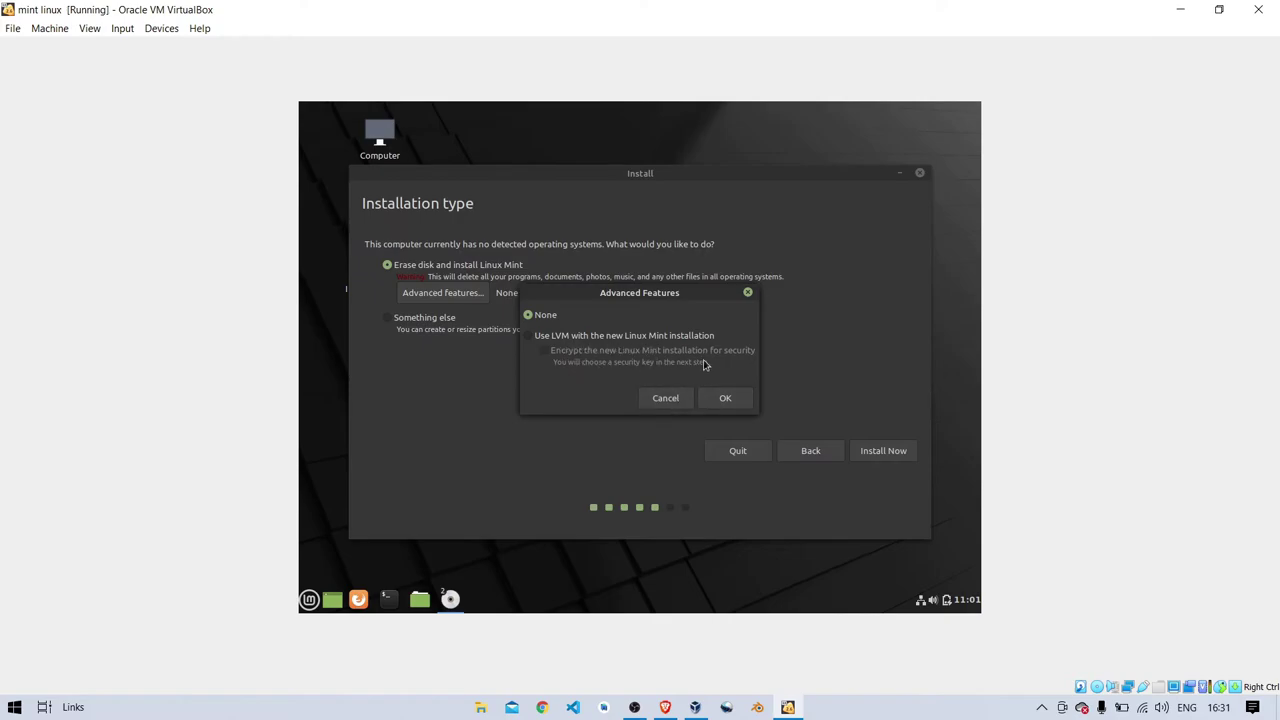
click(684, 398)
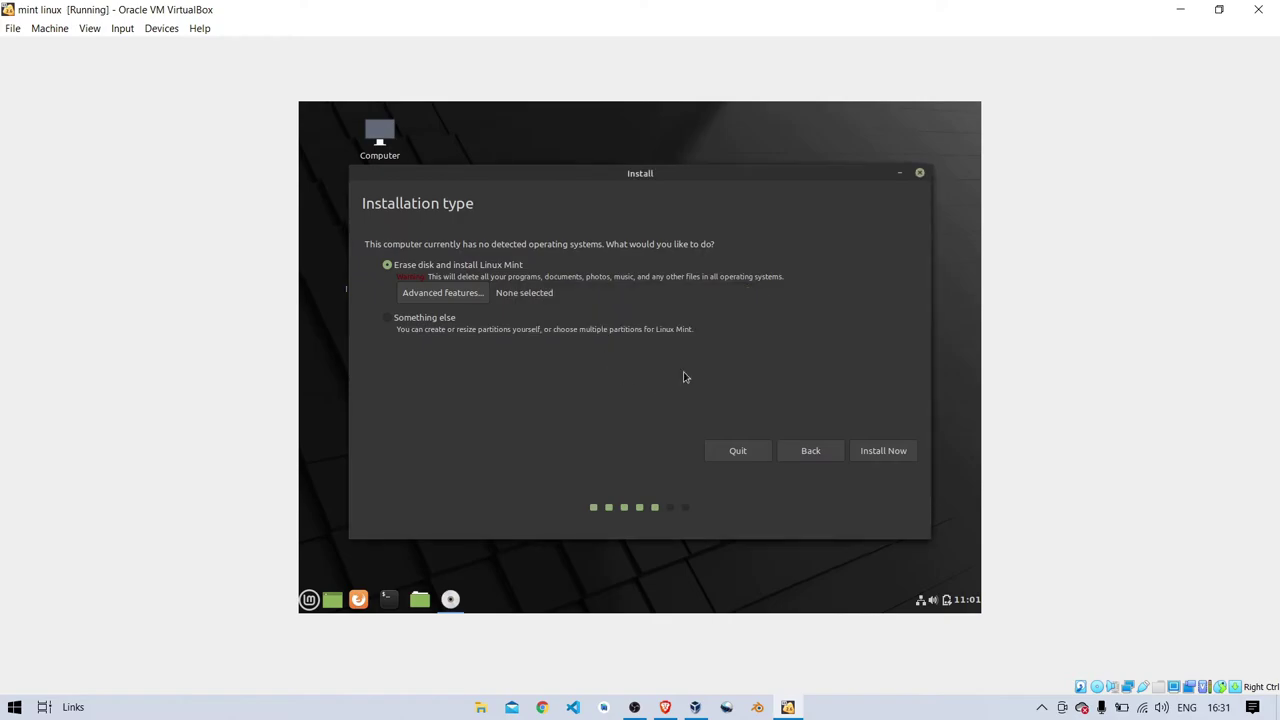
click(889, 451)
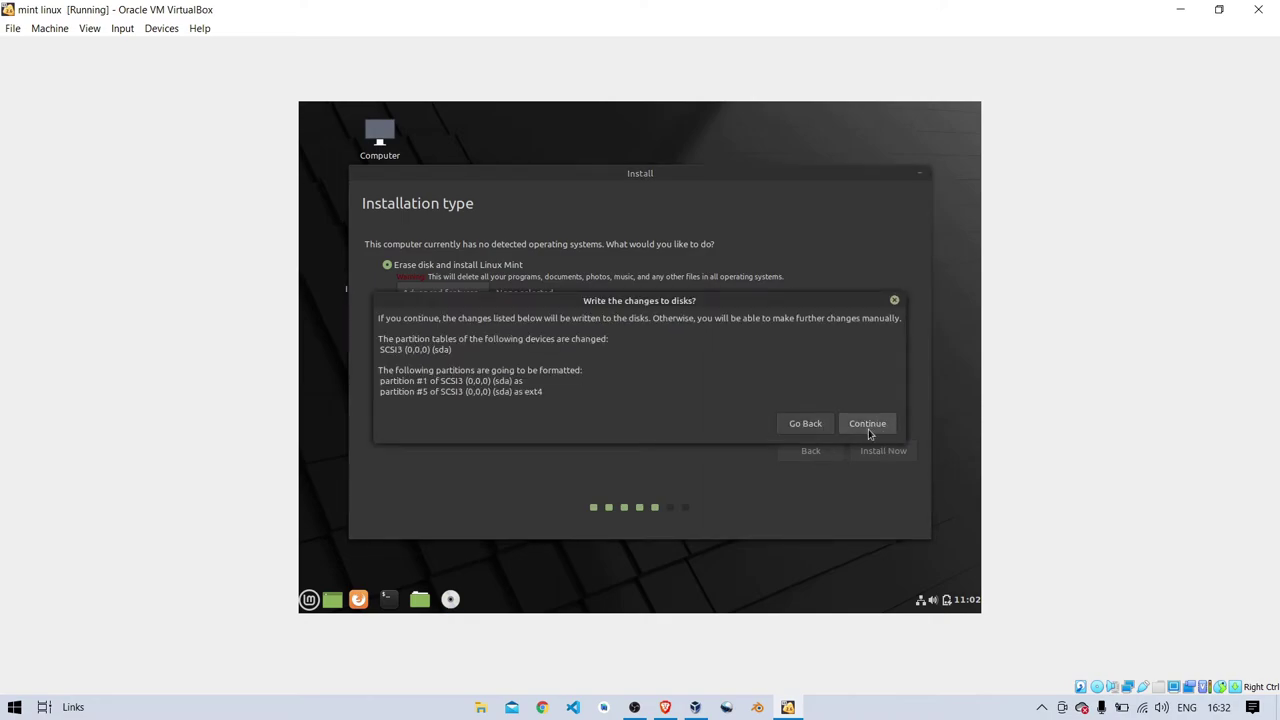
click(868, 429)
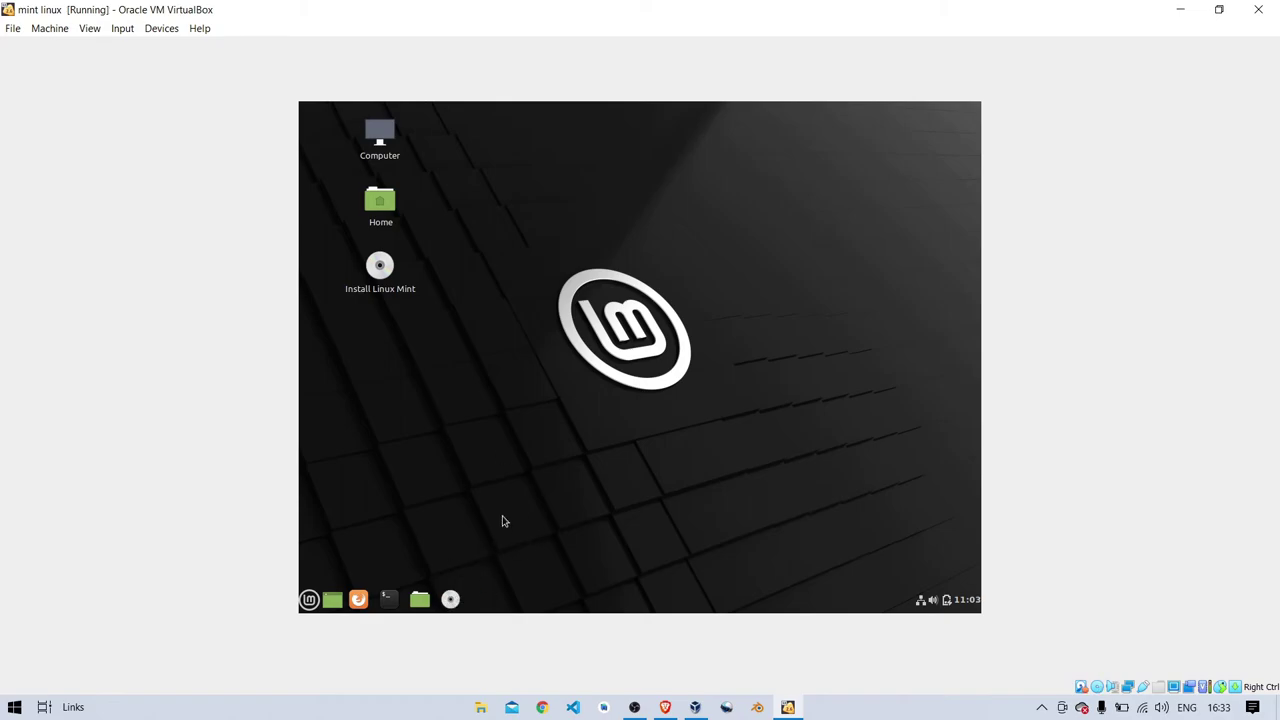
- Accept Kolkata as the location, enter the user's name, and remove the computer name's -VirtualBox suffix
click(868, 450)
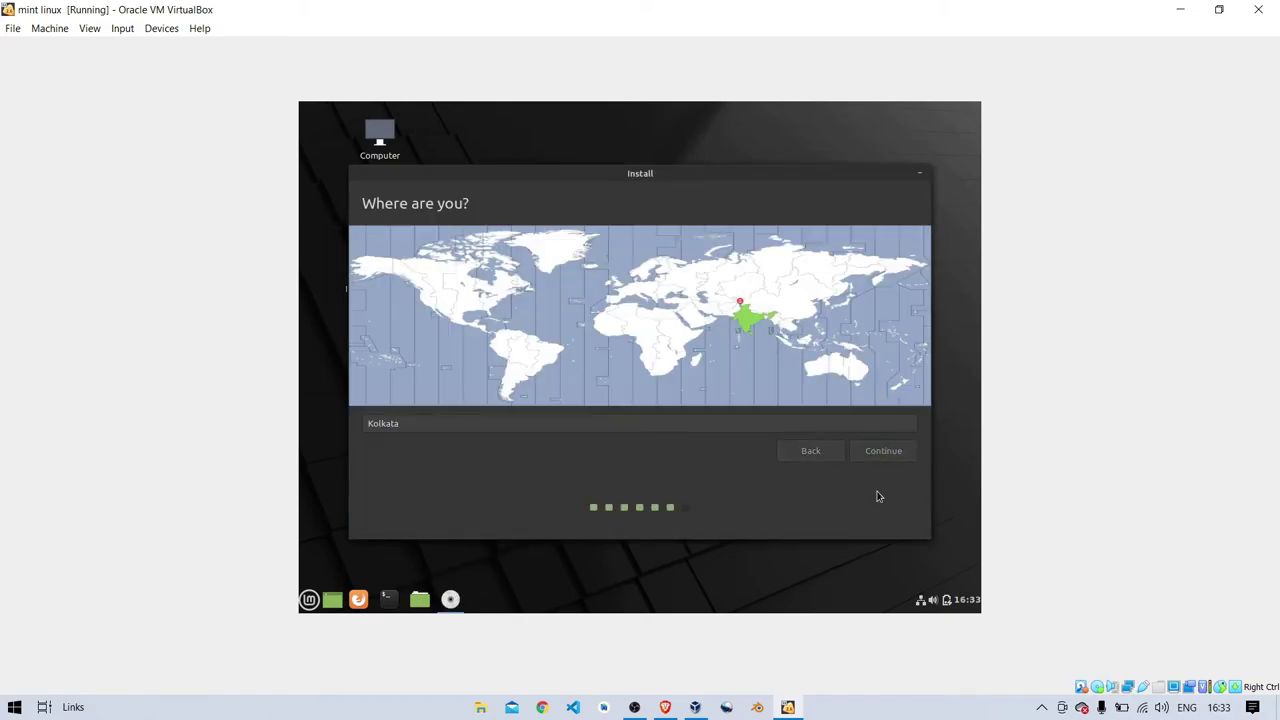
text(TechZoneWorld)
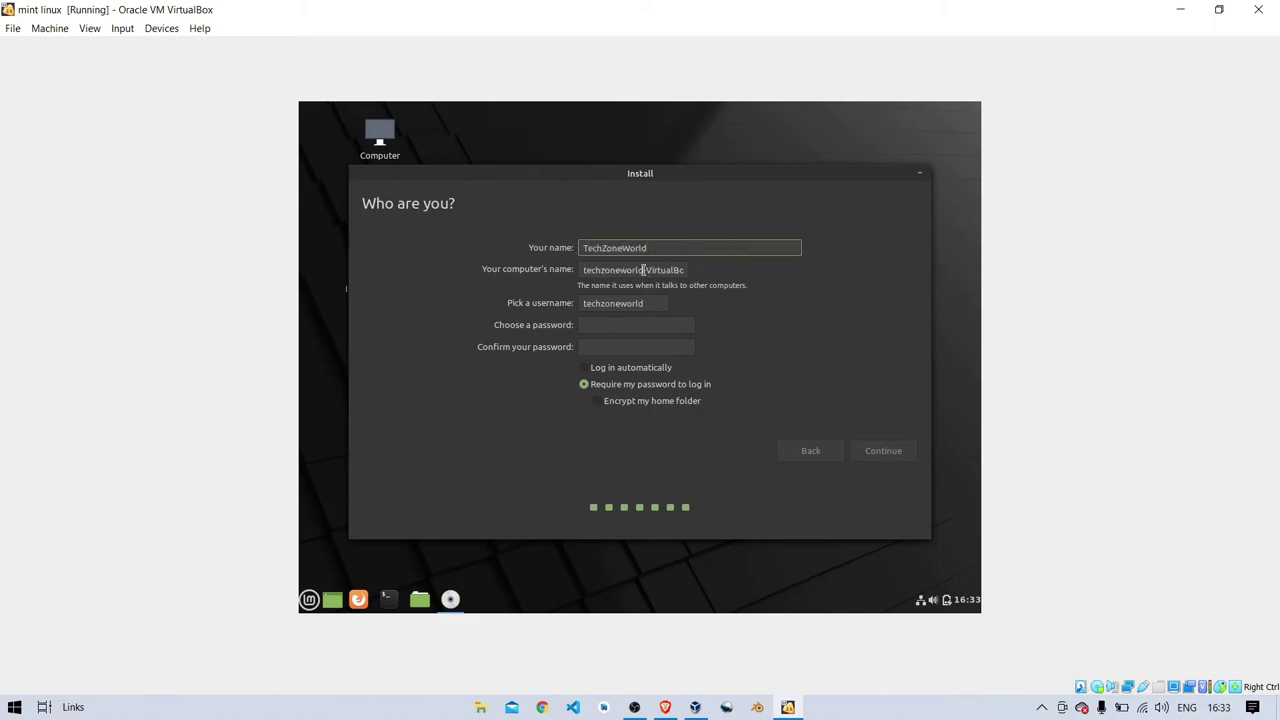
drag(643, 270, 706, 276)
key(BackSpace)
- Enter and confirm the account password, then begin the installation
click(640, 324)
click(643, 346)
click(643, 324)
text(1234)
key(Tab)
text(1234)
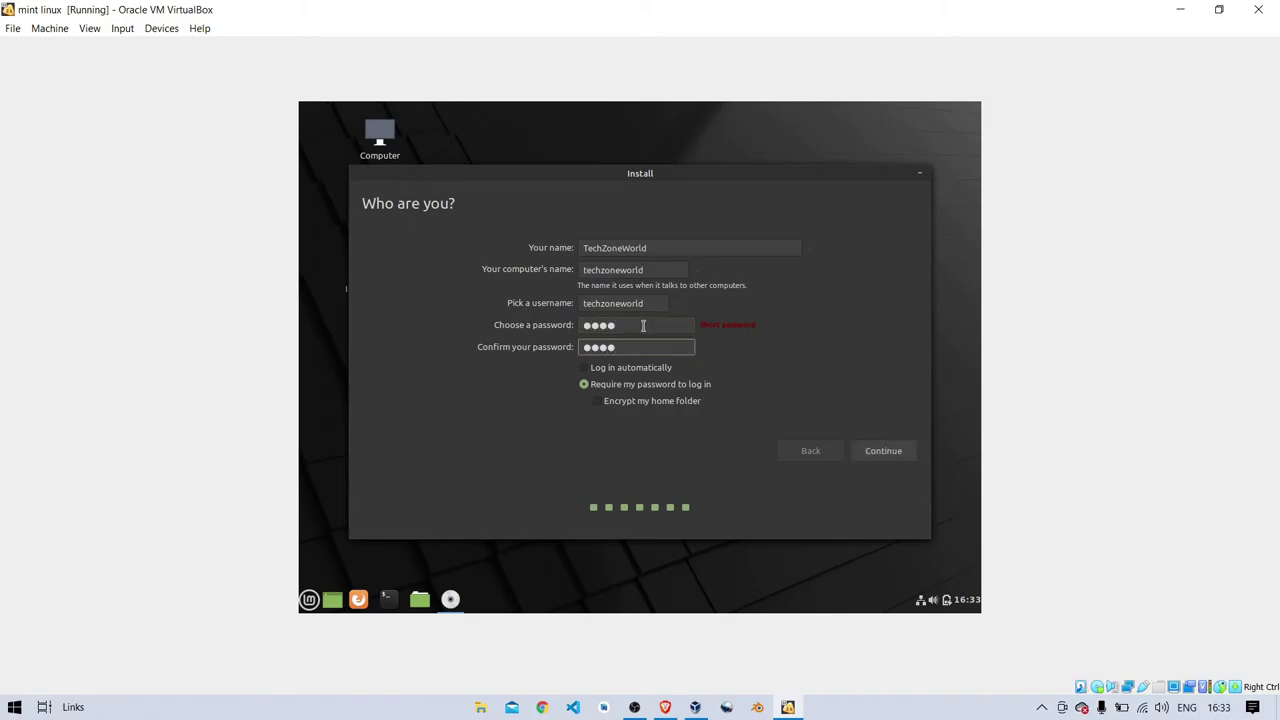
click(897, 456)
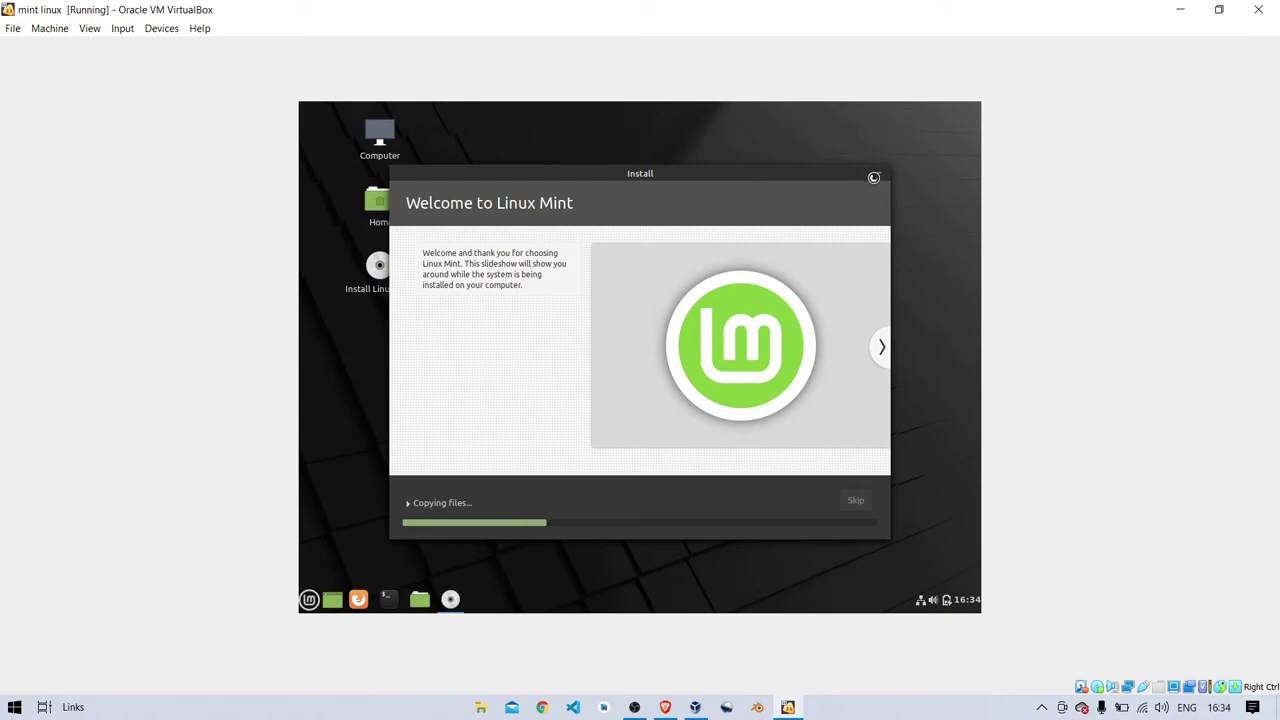
- Minimize the installer while it copies files and open the start menu
click(876, 175)
click(309, 599)
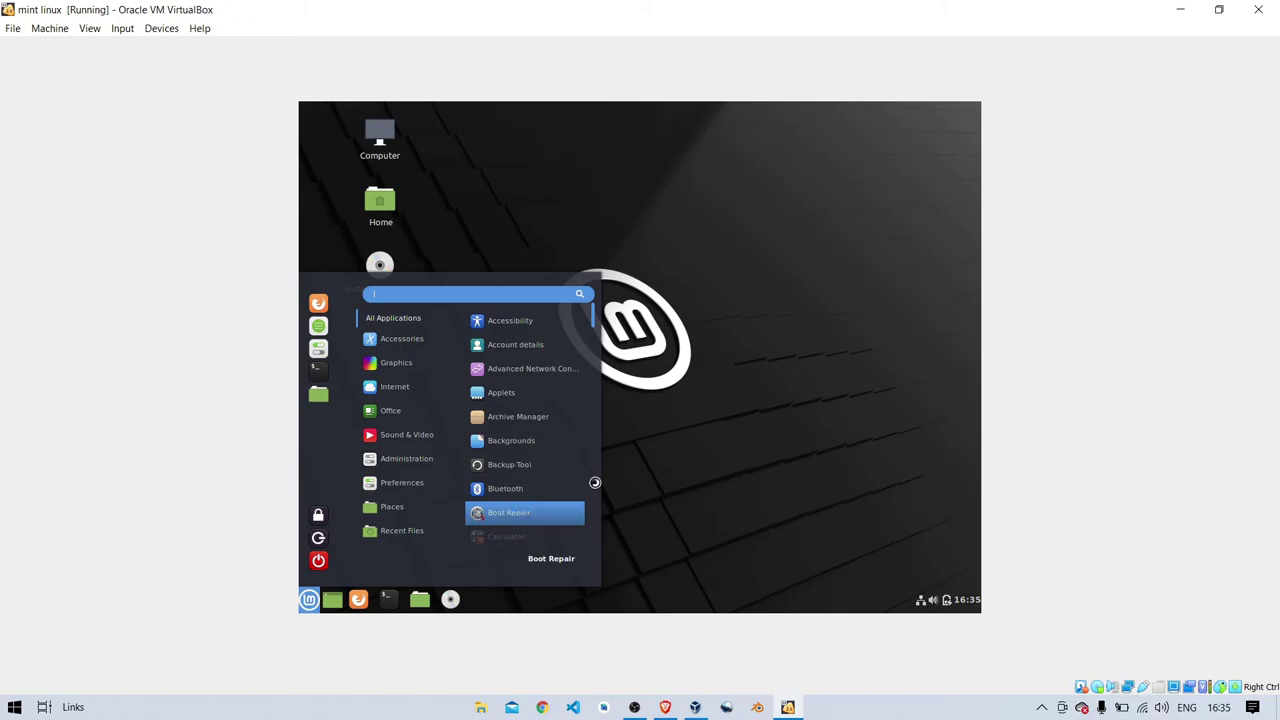
- Close the start menu by clicking the desktop
click(743, 419)
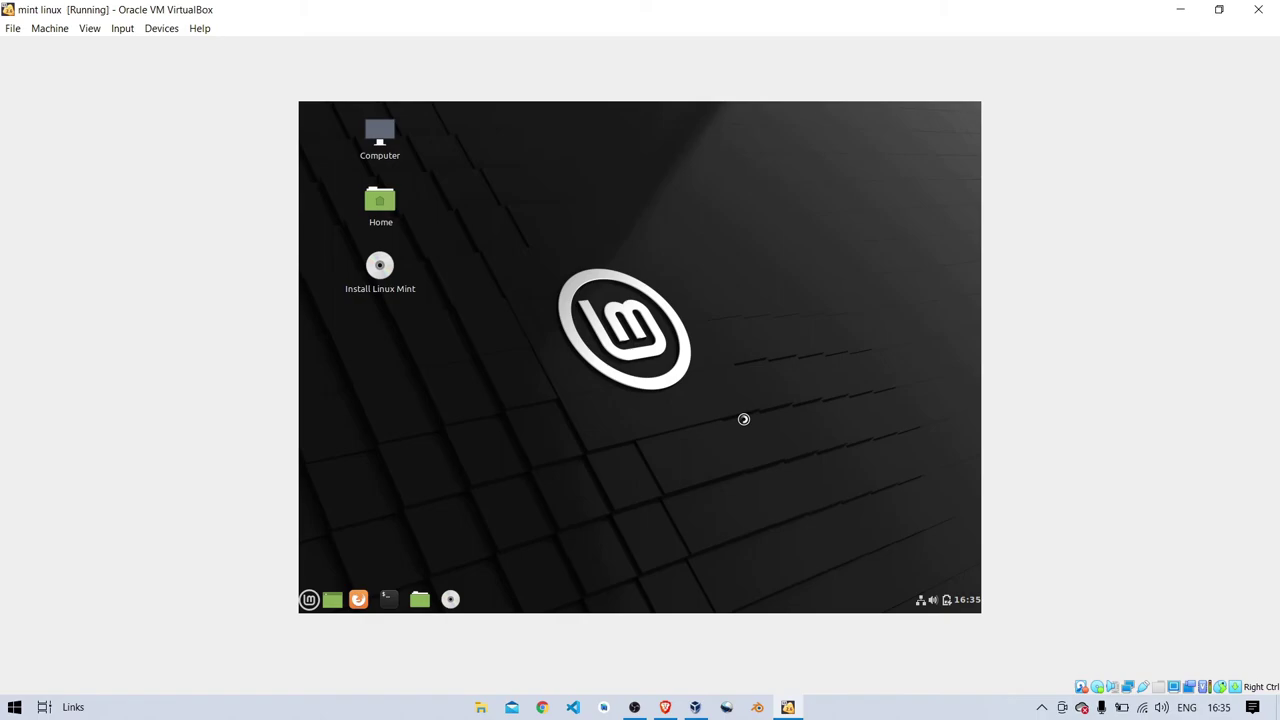